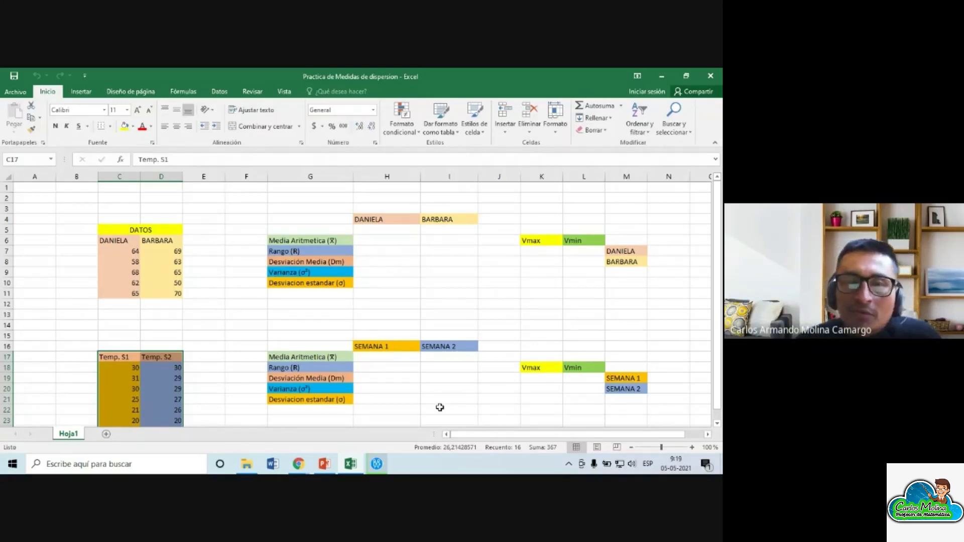
Examine the DATOS table in C5:D11 as a whole, and each of its two data columns separately
left_click(109, 230)
left_click_drag(109, 231, 116, 296)
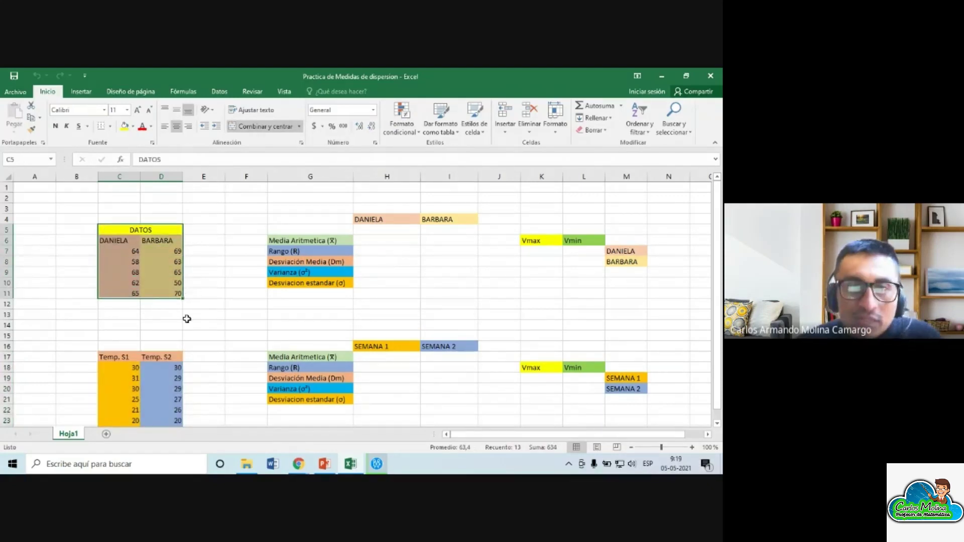
left_click(171, 324)
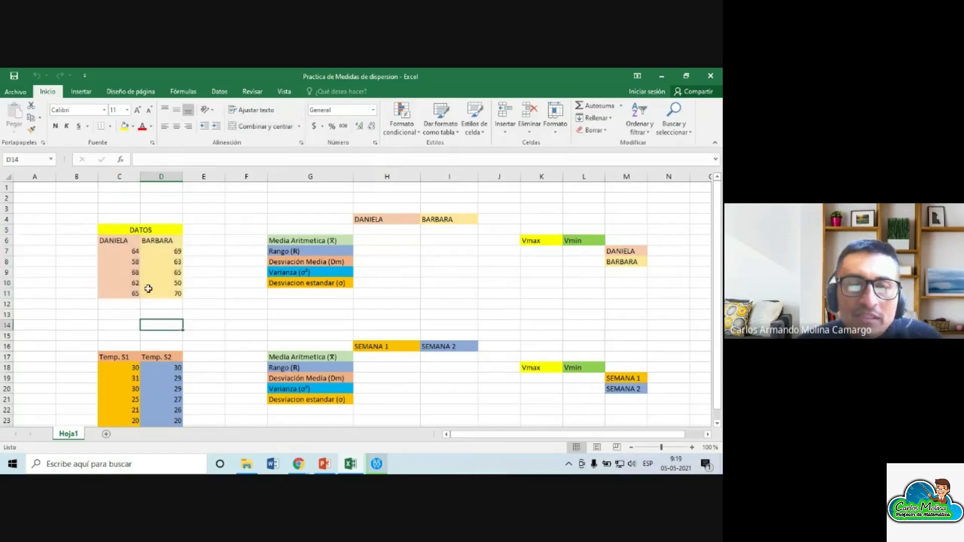
left_click(114, 231)
left_click_drag(114, 230, 122, 296)
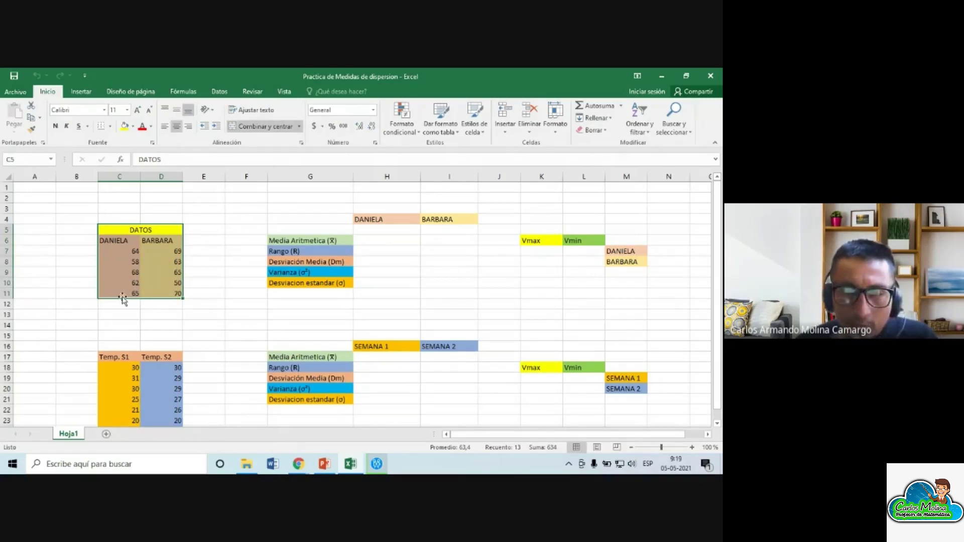
left_click(172, 304)
left_click(124, 243)
left_click_drag(123, 243, 123, 295)
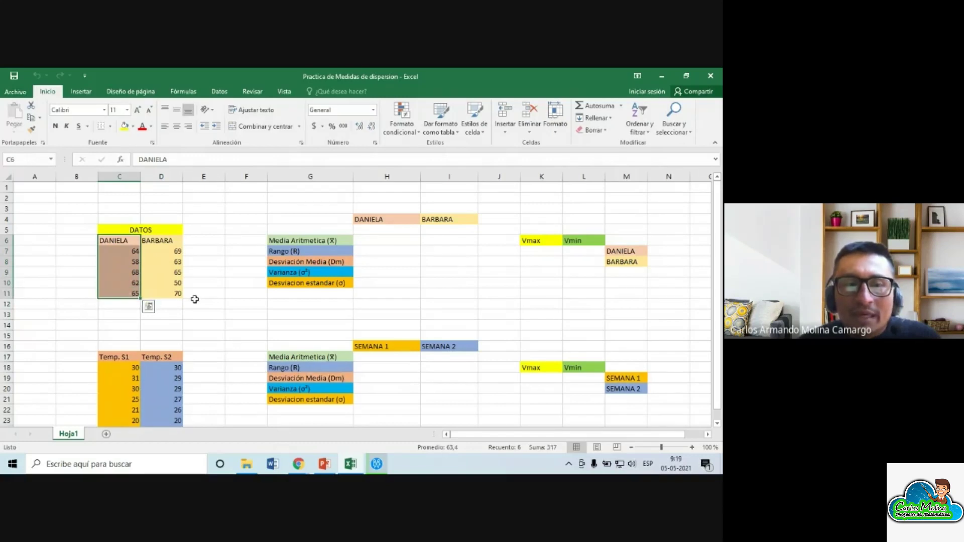
left_click(168, 241)
left_click_drag(167, 241, 163, 296)
left_click(224, 325)
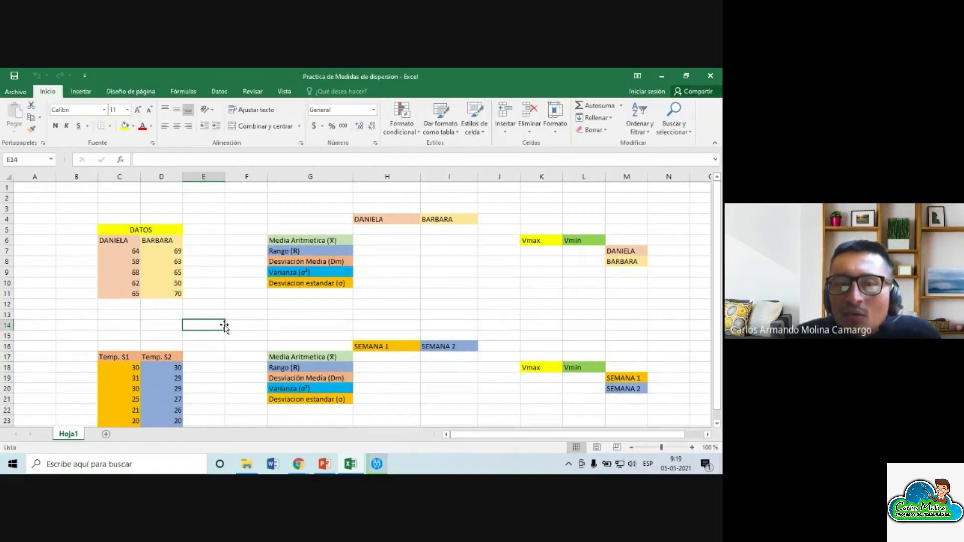
Review the measure labels in G6:G10, from Media Aritmetica and Rango to Desviación Media, Varianza and Desviacion estandar
left_click(324, 243)
left_click(307, 251)
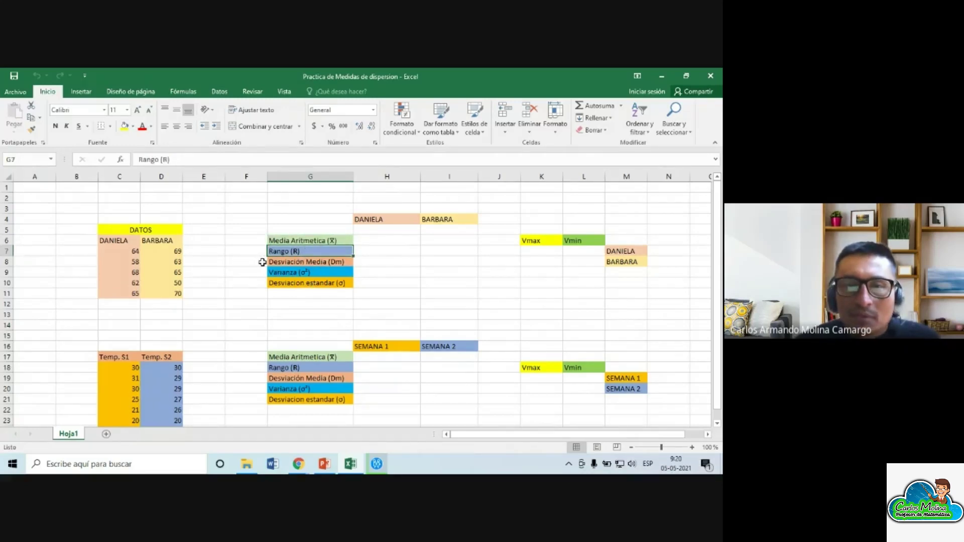
left_click(295, 241)
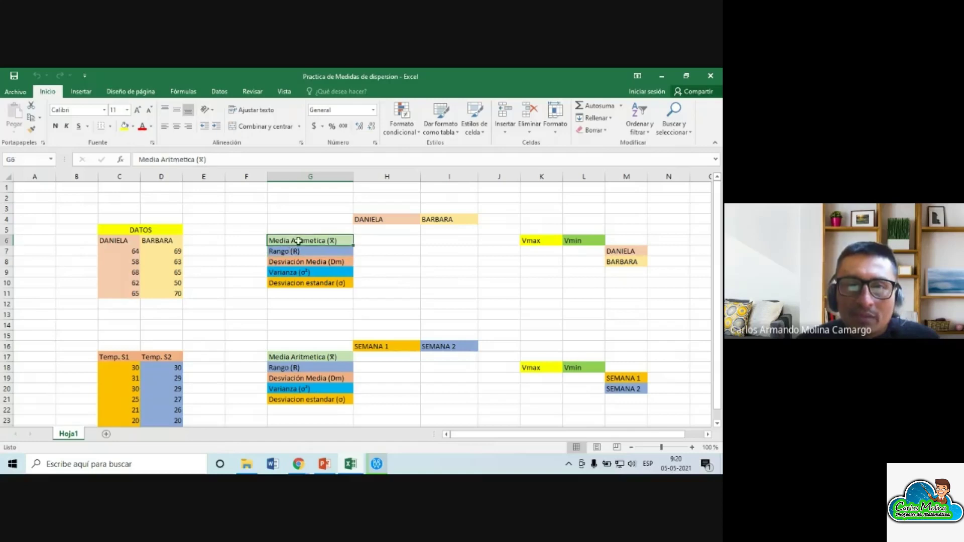
left_click(324, 250)
left_click(333, 263)
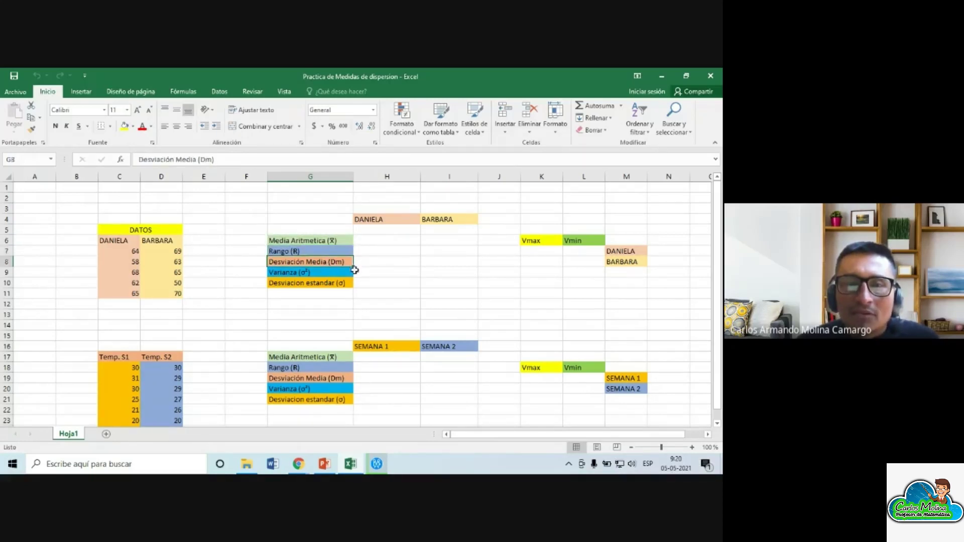
left_click(319, 274)
left_click(321, 283)
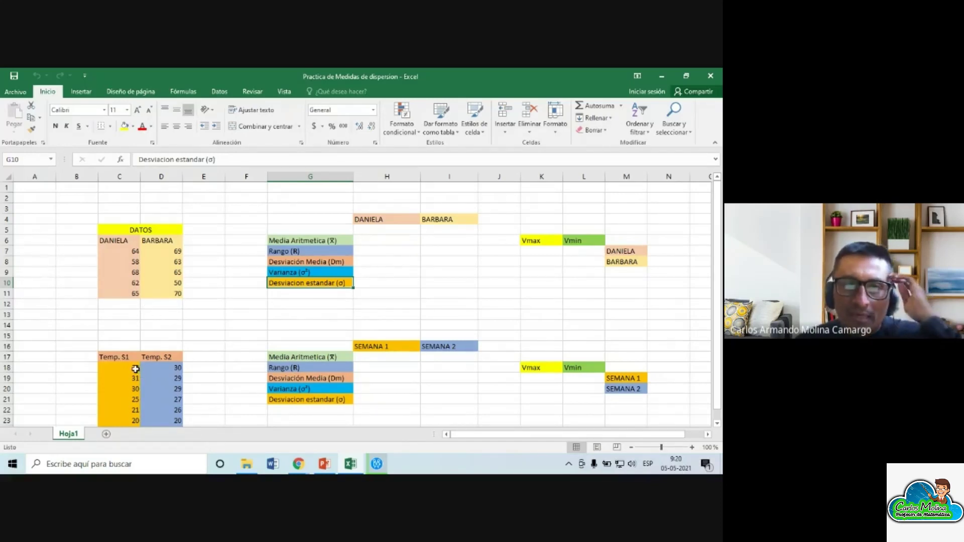
Compare the two data columns under DATOS and look over the Temp. S1 and Temp. S2 table below
left_click(120, 241)
left_click_drag(117, 241, 126, 293)
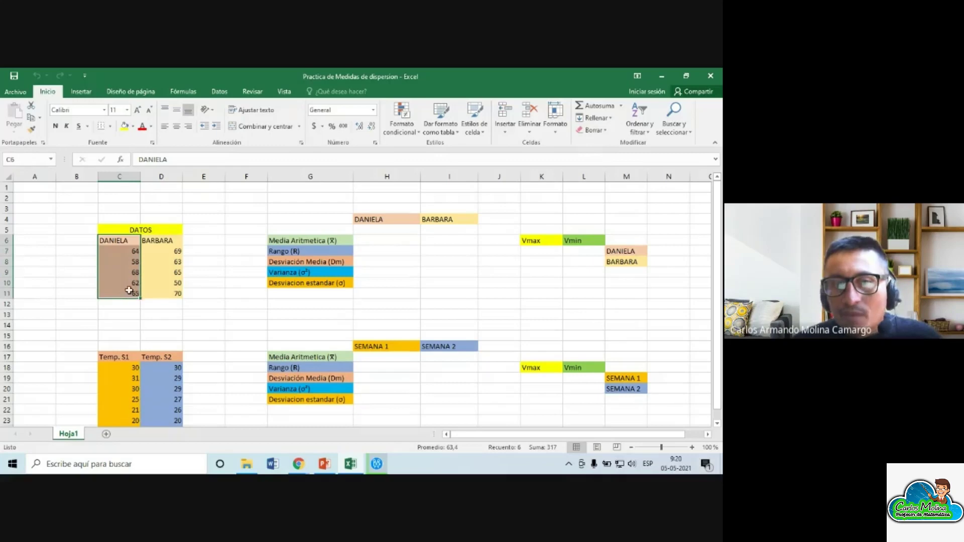
left_click_drag(161, 241, 170, 287)
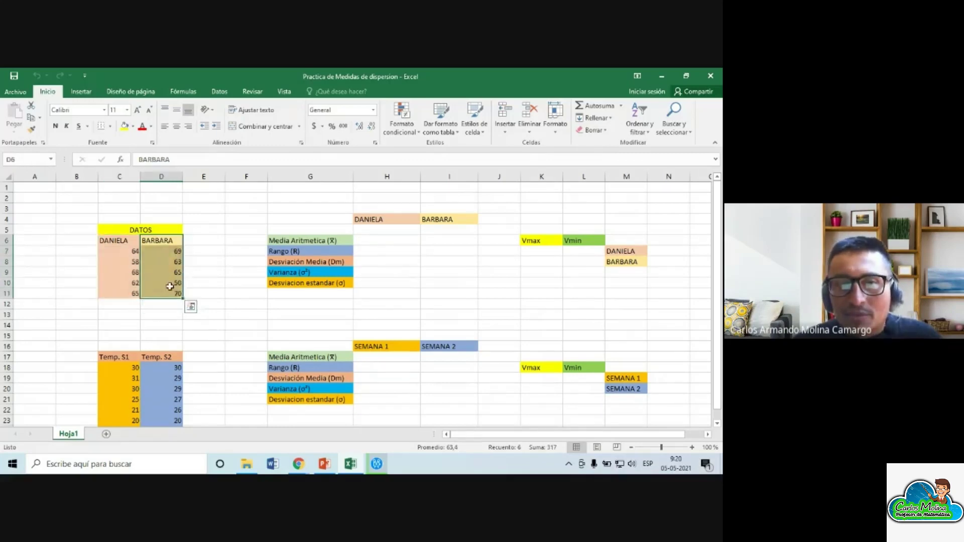
left_click(235, 316)
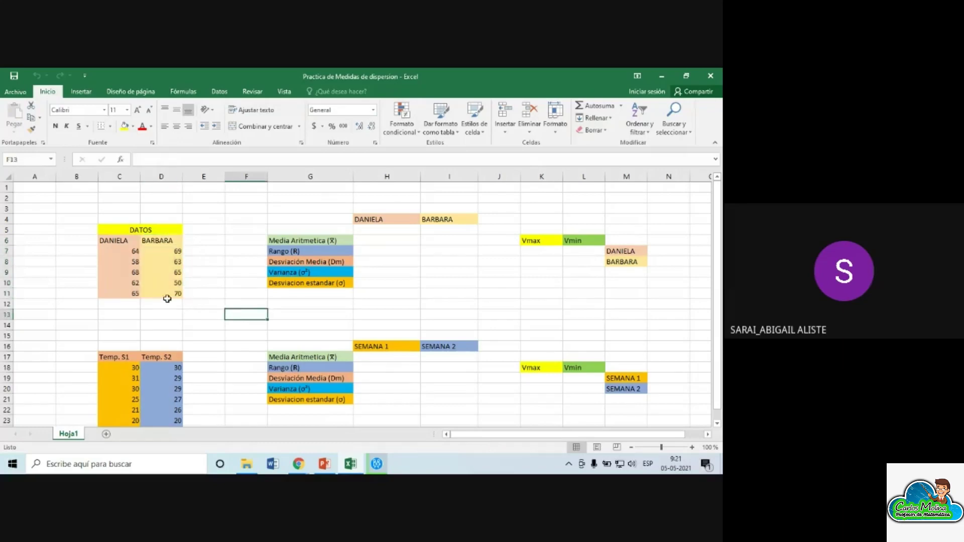
scroll(205, 333, "down", 1)
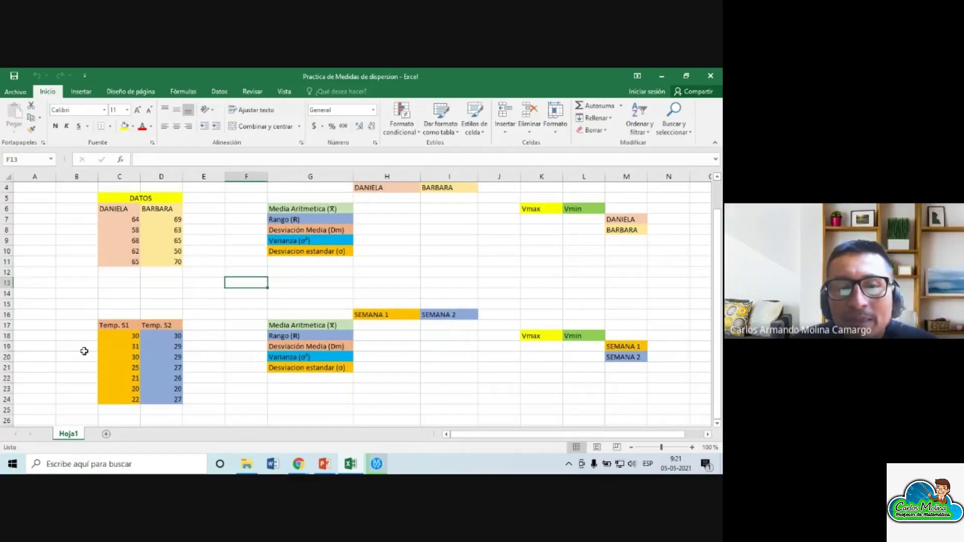
scroll(162, 366, "up", 1)
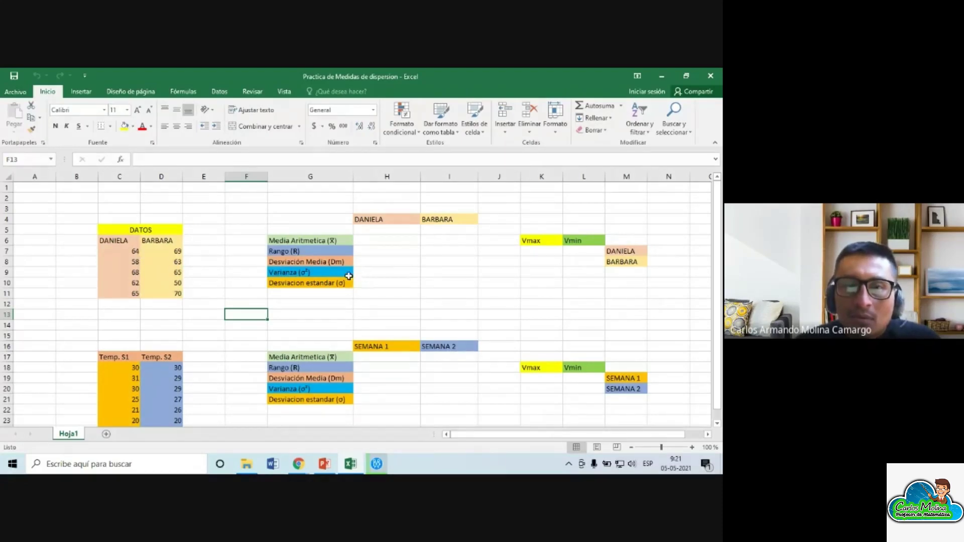
Go through the five measure labels in G6:G10 and the two result column headings in H4 and I4
left_click(326, 240)
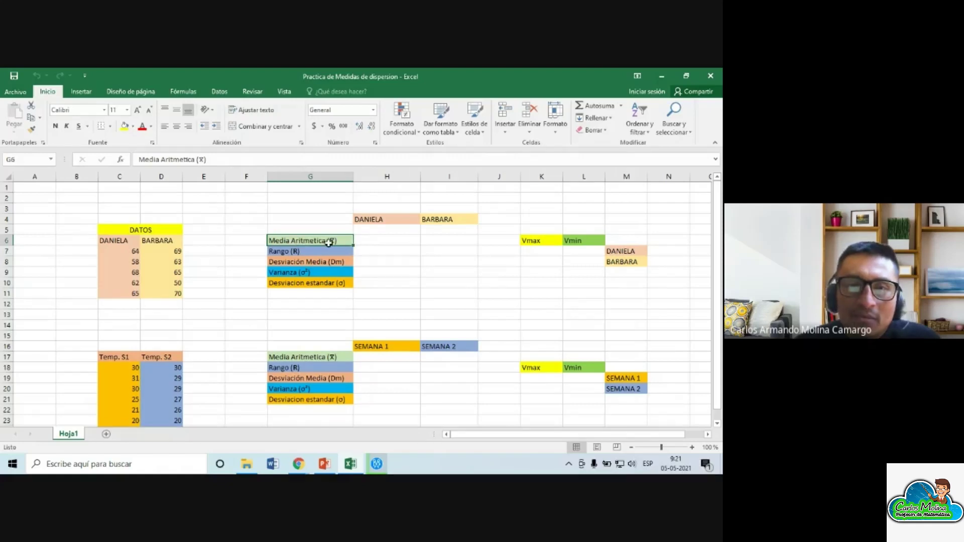
left_click(307, 250)
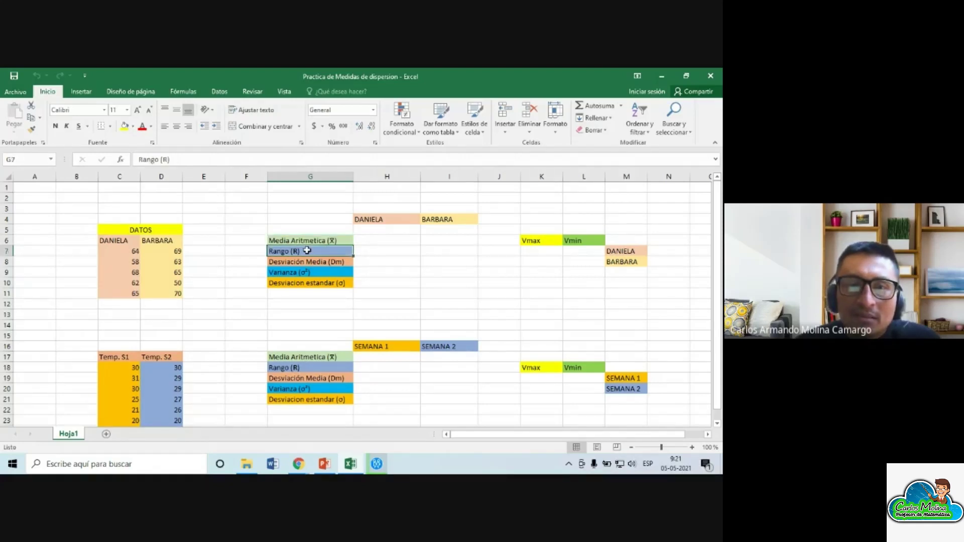
left_click(312, 262)
left_click(306, 273)
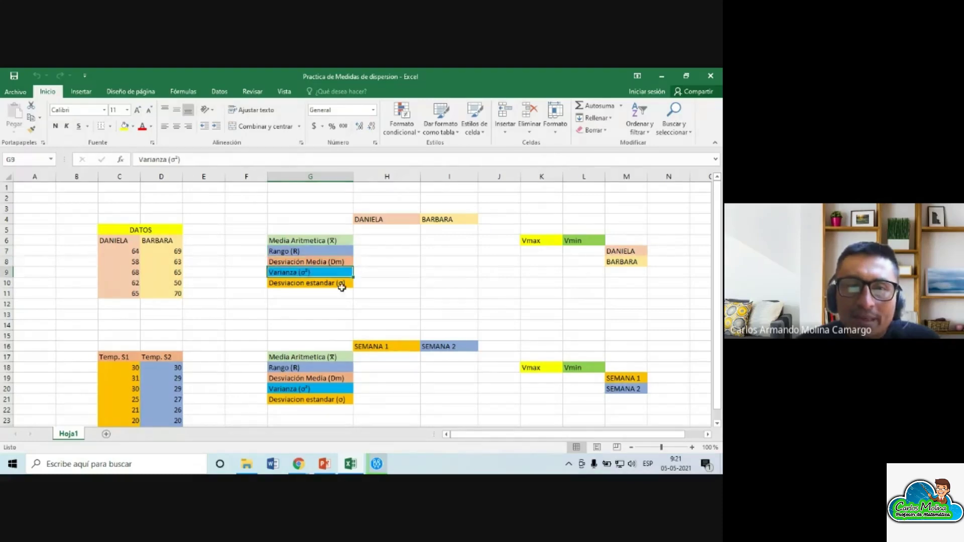
left_click(313, 284)
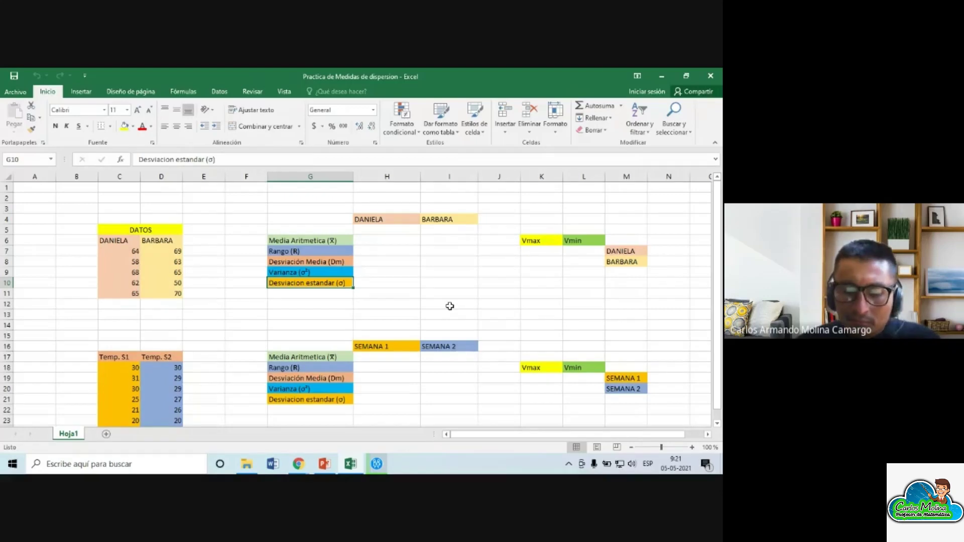
left_click(396, 220)
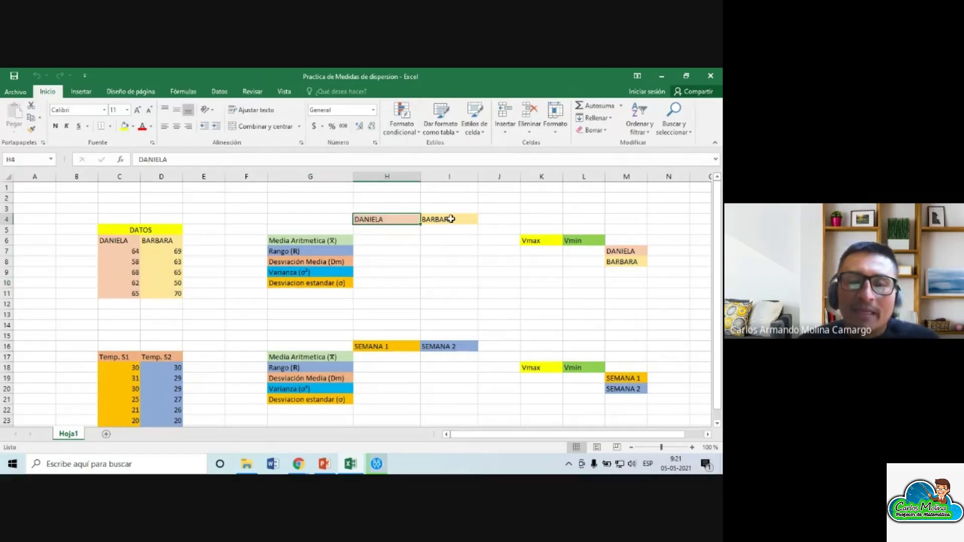
left_click(451, 219)
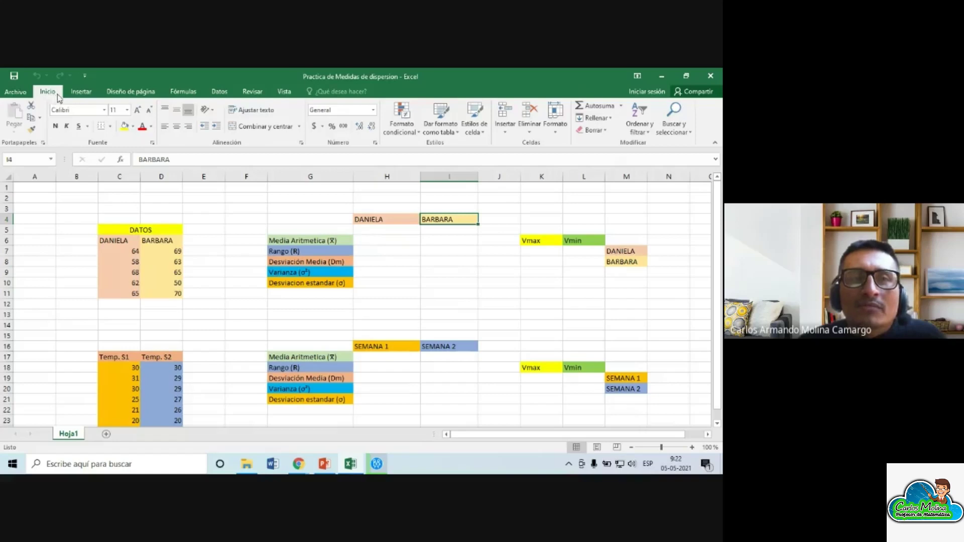
left_click(104, 111)
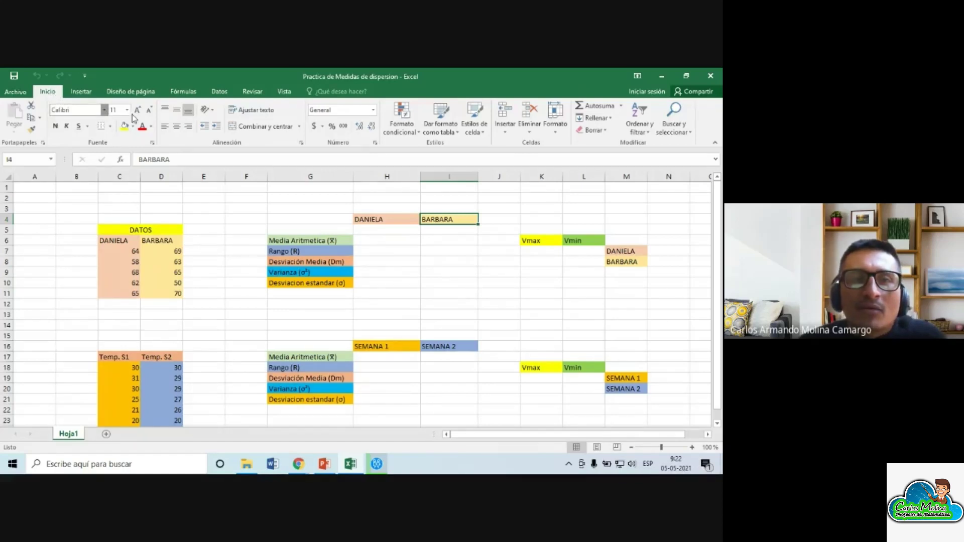
left_click(105, 111)
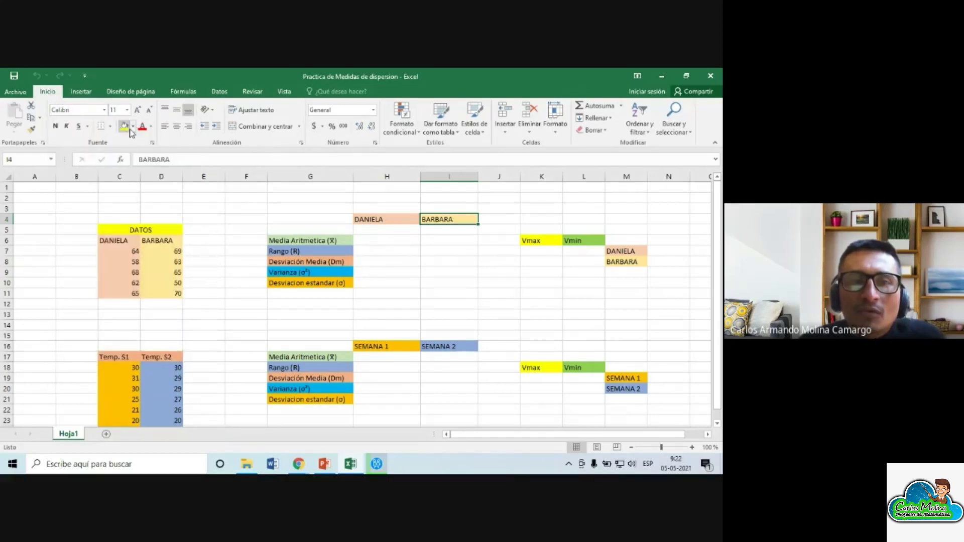
left_click(133, 127)
left_click(133, 129)
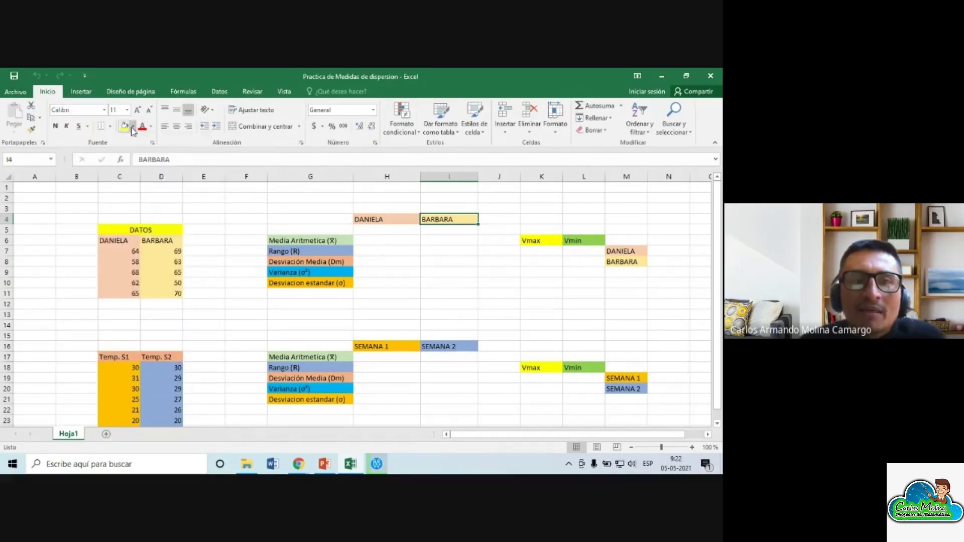
left_click(151, 129)
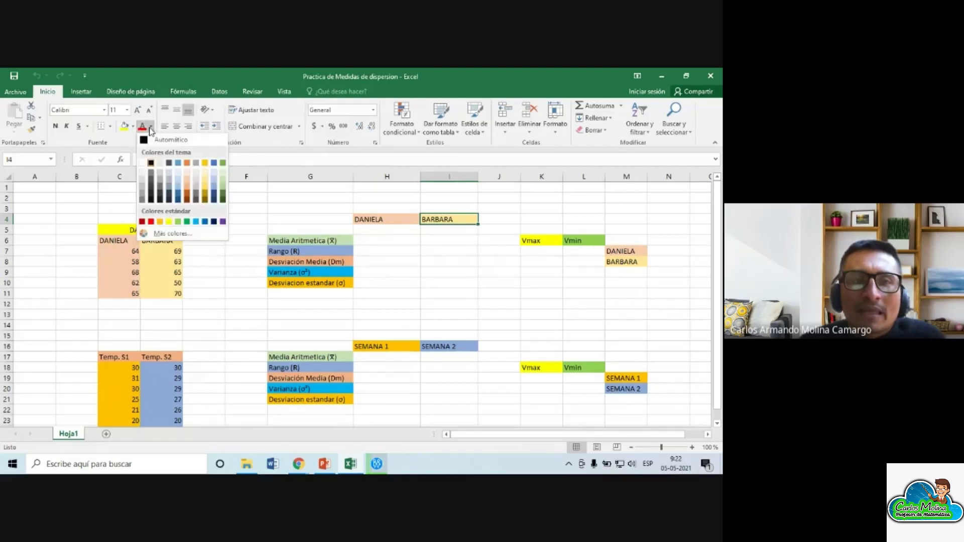
left_click(150, 129)
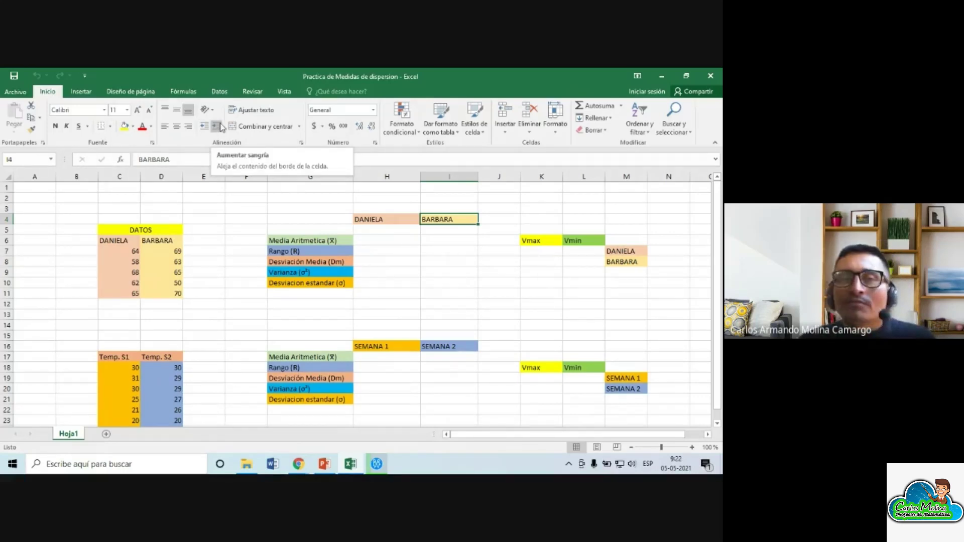
left_click(211, 207)
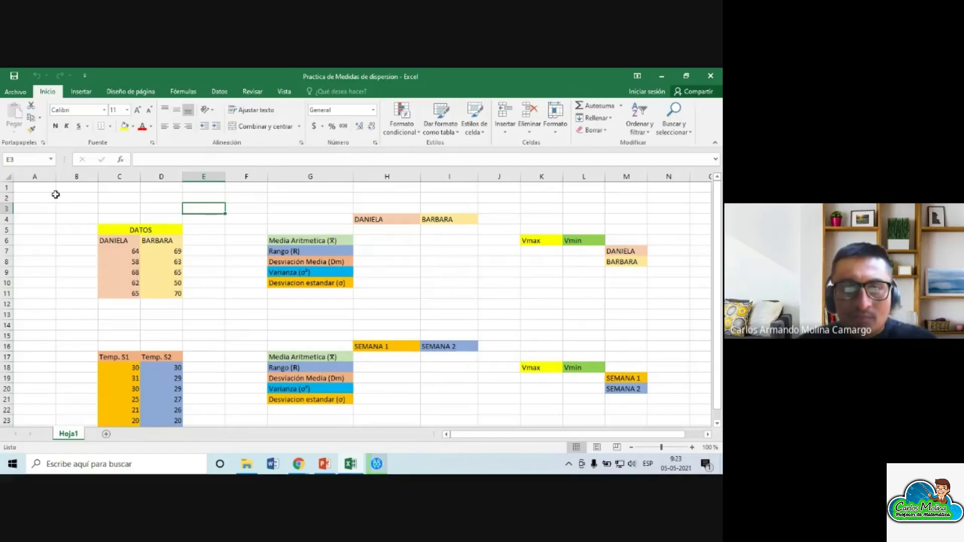
Inspect how the sheet's columns are lettered by highlighting column A and columns E through L one at a time
mouse_move(20, 176)
left_mouse_down()
mouse_move(97, 169)
mouse_move(10, 175)
mouse_move(19, 173)
left_mouse_up()
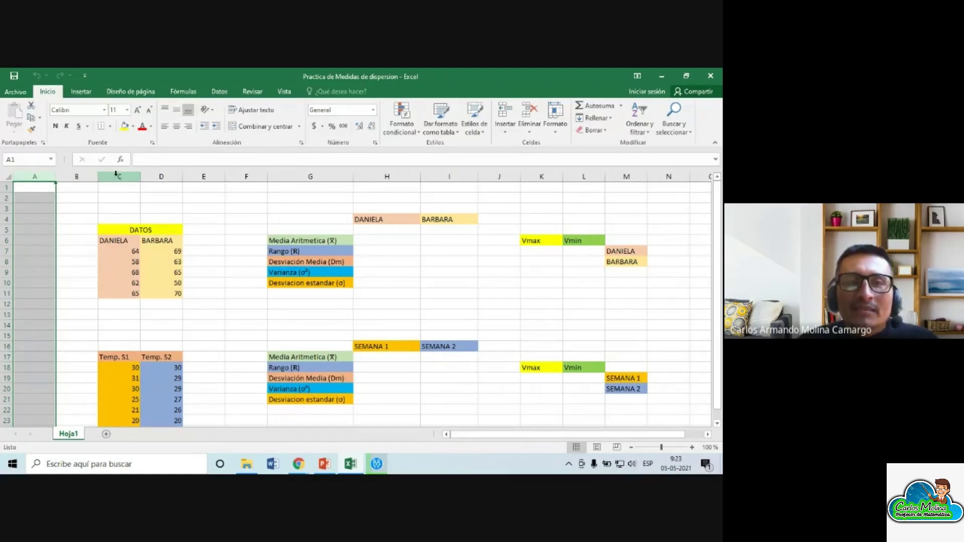
left_click(201, 176)
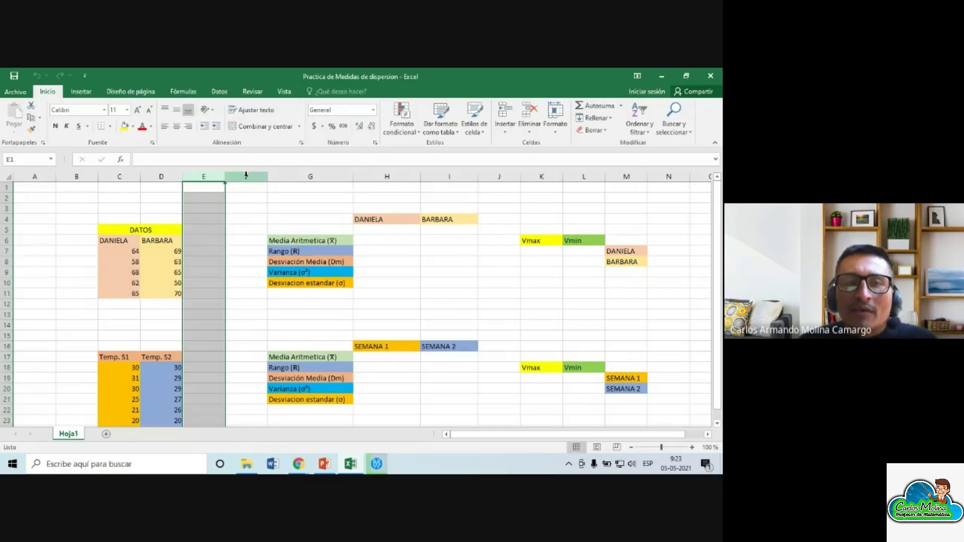
left_click(246, 176)
left_click(310, 176)
left_click(387, 176)
left_click(449, 176)
left_click(499, 176)
left_click(547, 176)
left_click(583, 176)
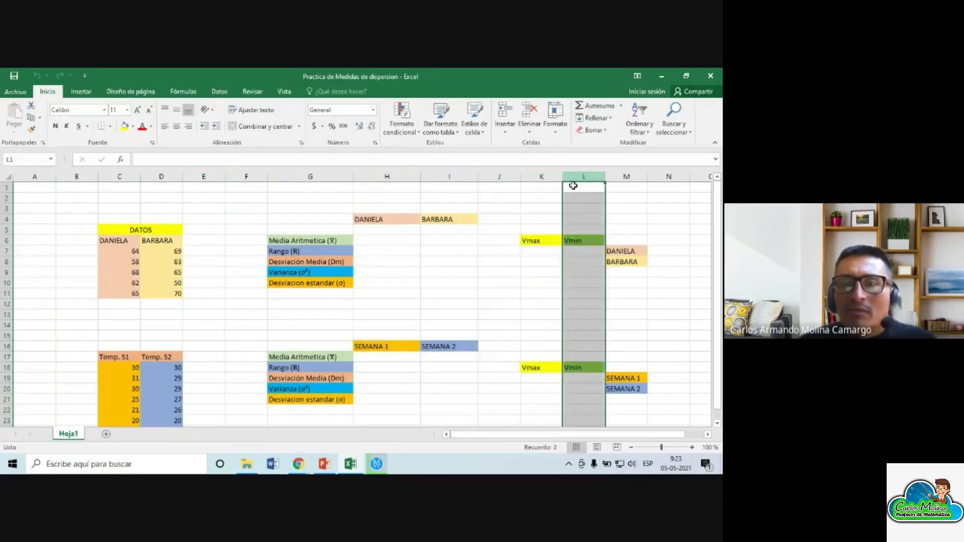
Inspect how the sheet's rows are numbered by highlighting rows 1 through 7 one at a time
left_click(4, 188)
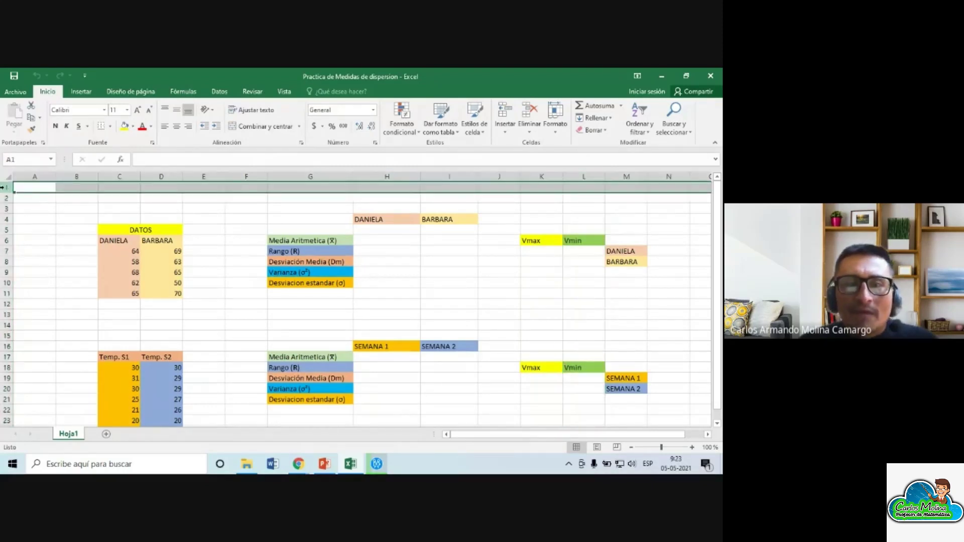
left_click(7, 198)
left_click(8, 209)
left_click(7, 219)
left_click(7, 230)
left_click(7, 241)
left_click(10, 251)
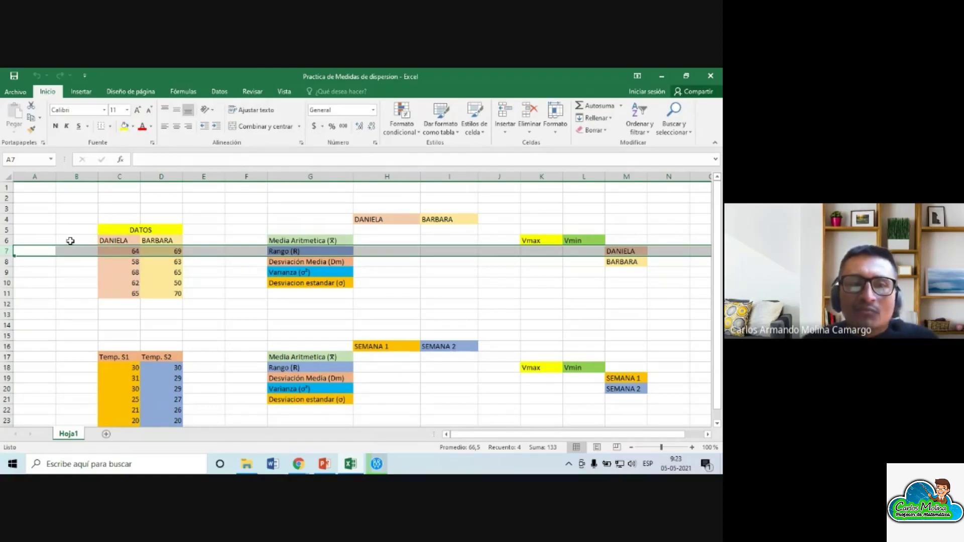
Check the cell references of the DATOS heading and of the first column header beneath it
left_click(141, 230)
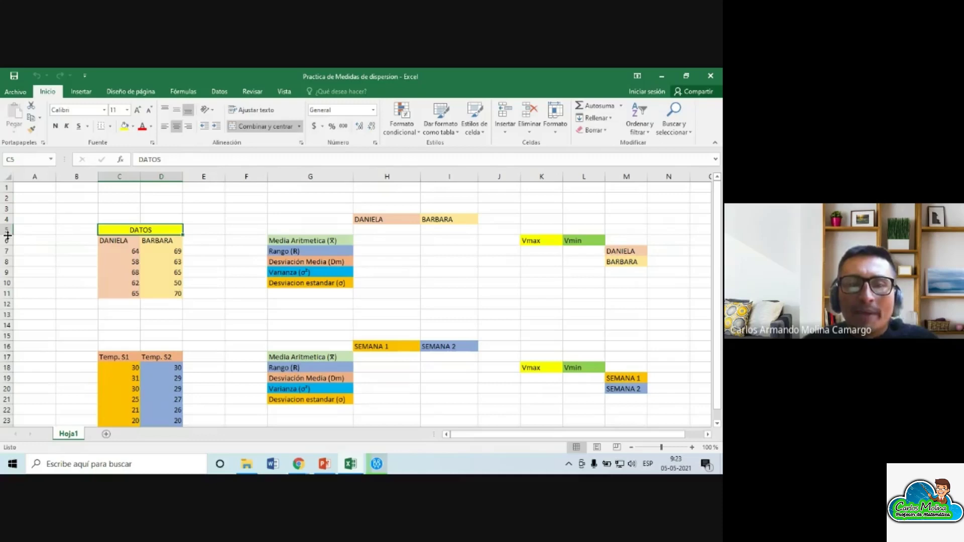
left_click(121, 242)
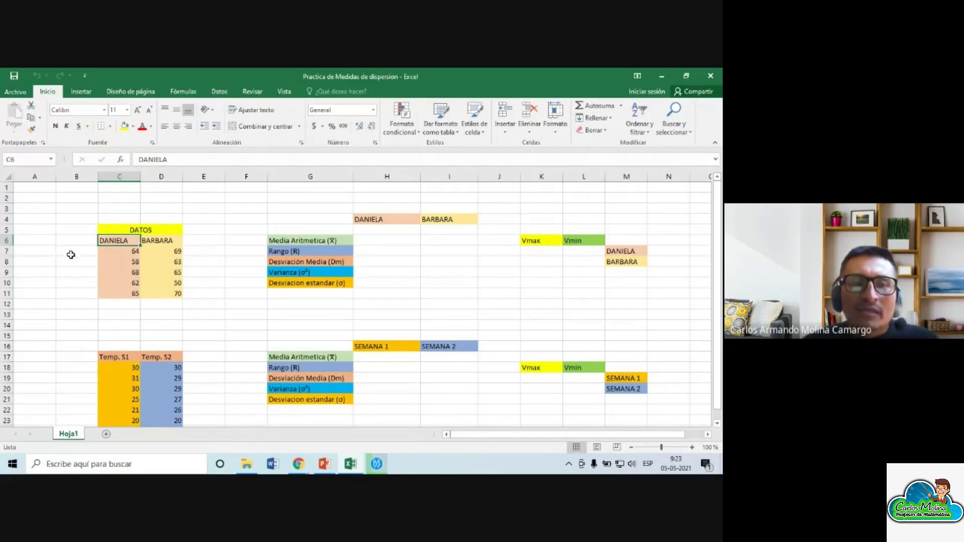
left_click(27, 159)
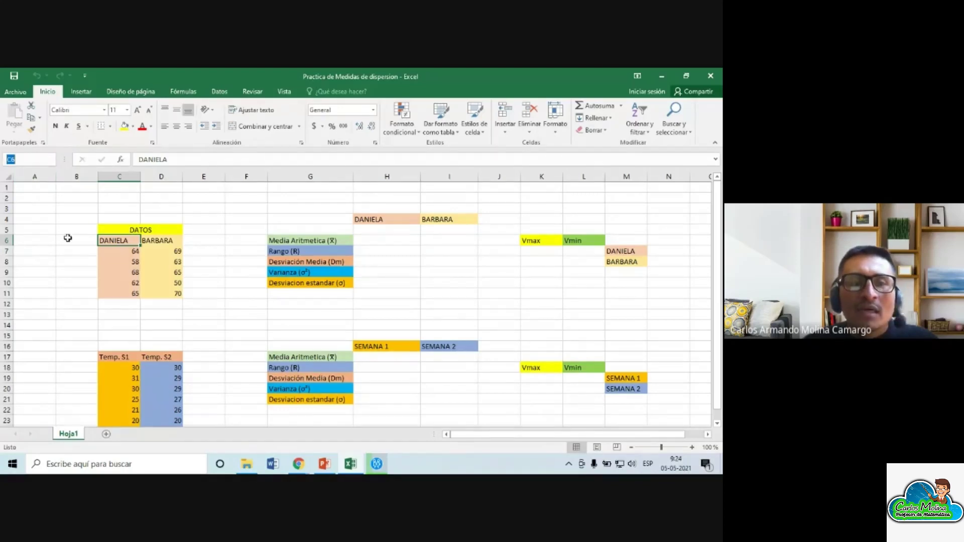
left_click(80, 279)
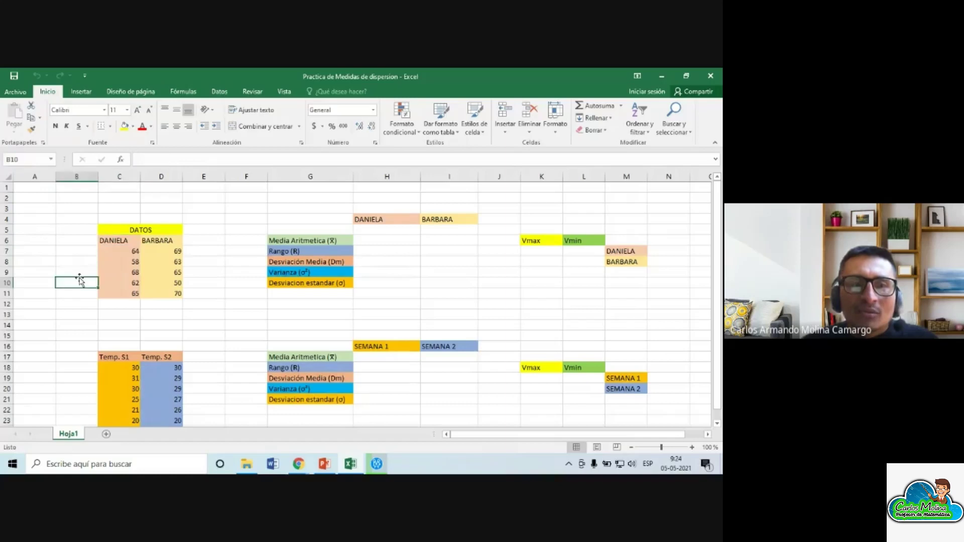
Check how the cell references change across row 4 for cells E4, F4 and G4
left_click(24, 156)
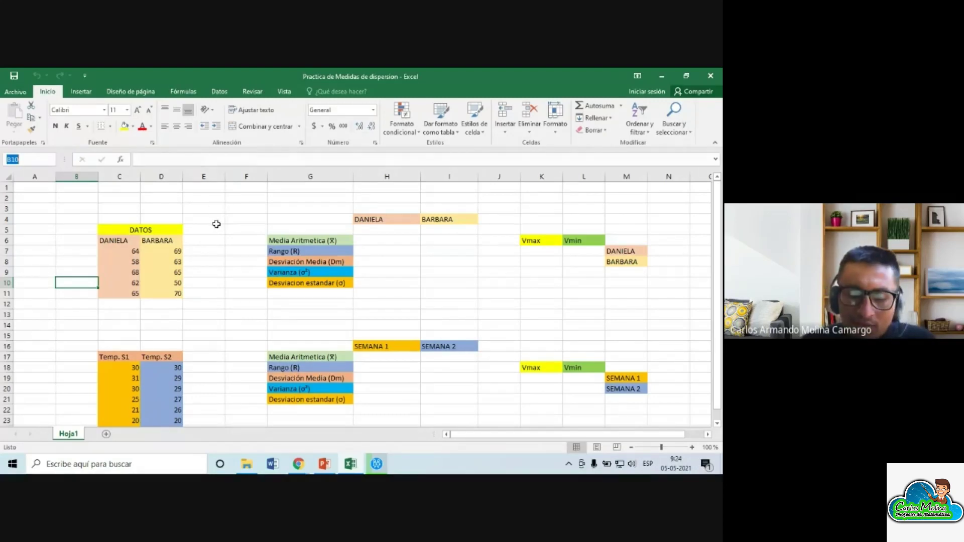
left_click_drag(217, 224, 217, 225)
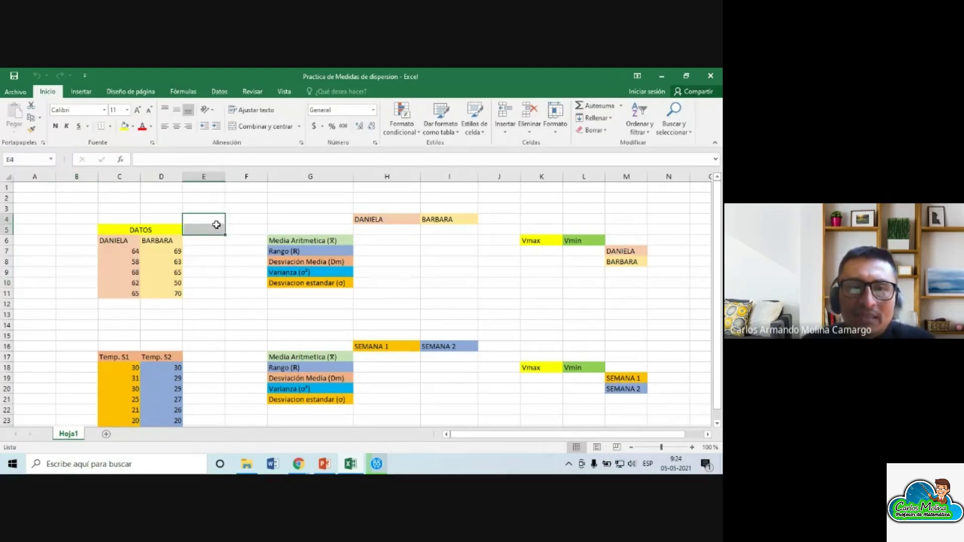
left_click(249, 221)
left_click(287, 220)
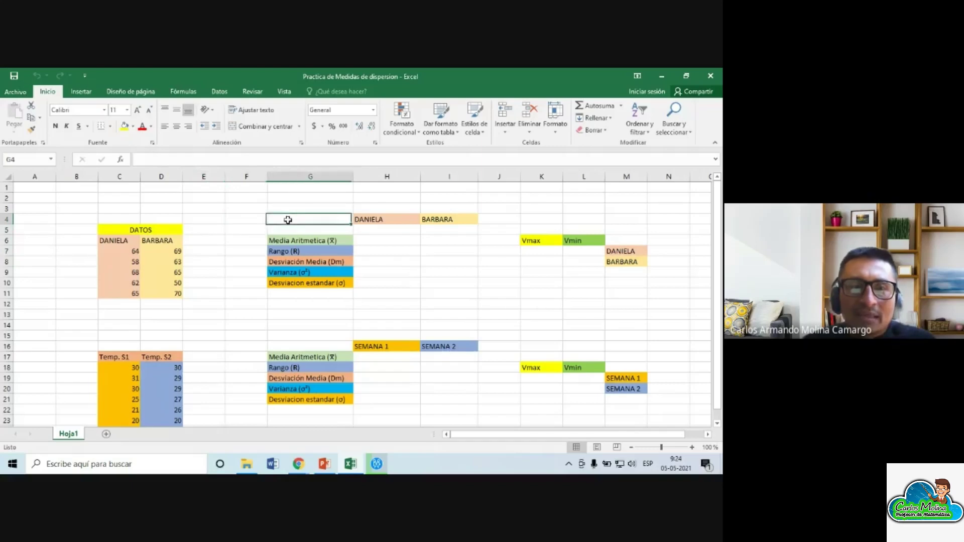
Try entering a long run of filler letters in cell H10 through the formula bar
left_click(401, 280)
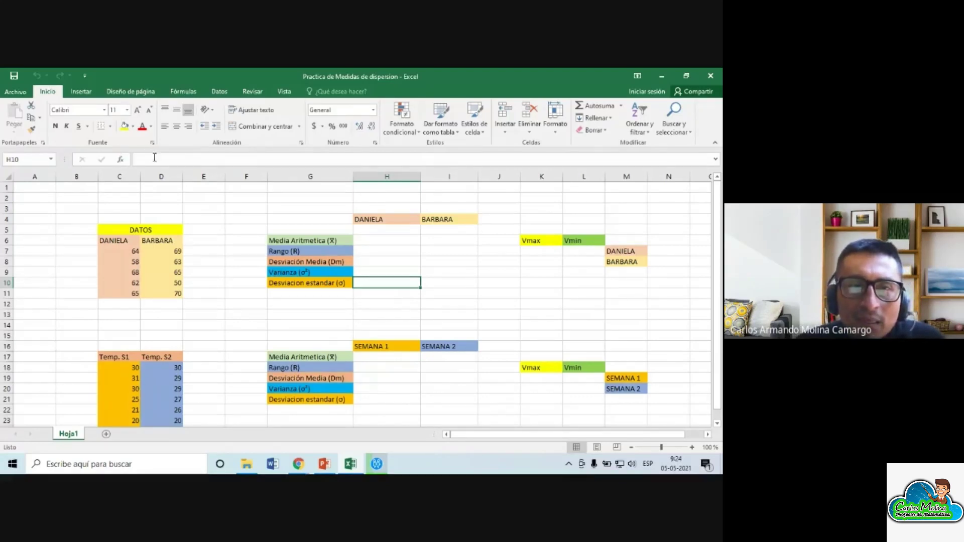
left_click(180, 159)
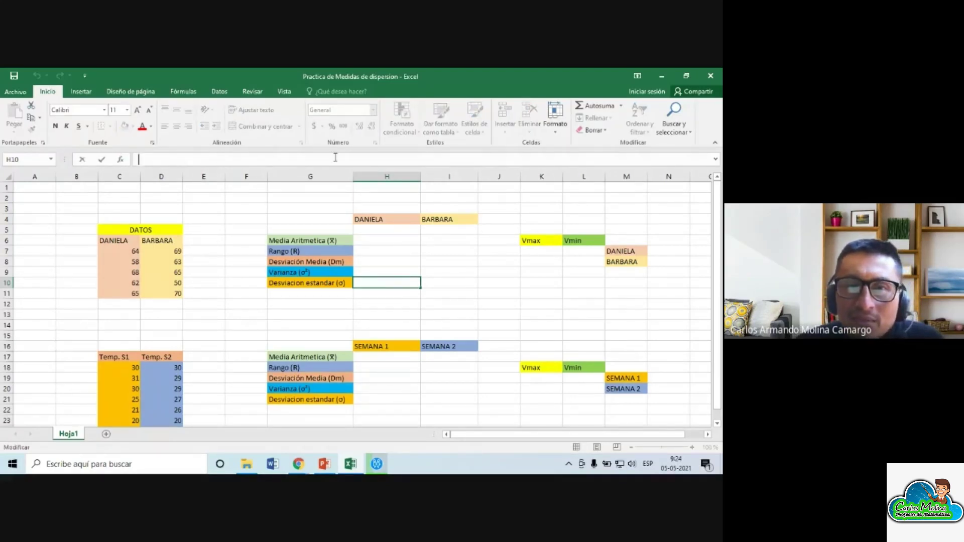
type("fg")
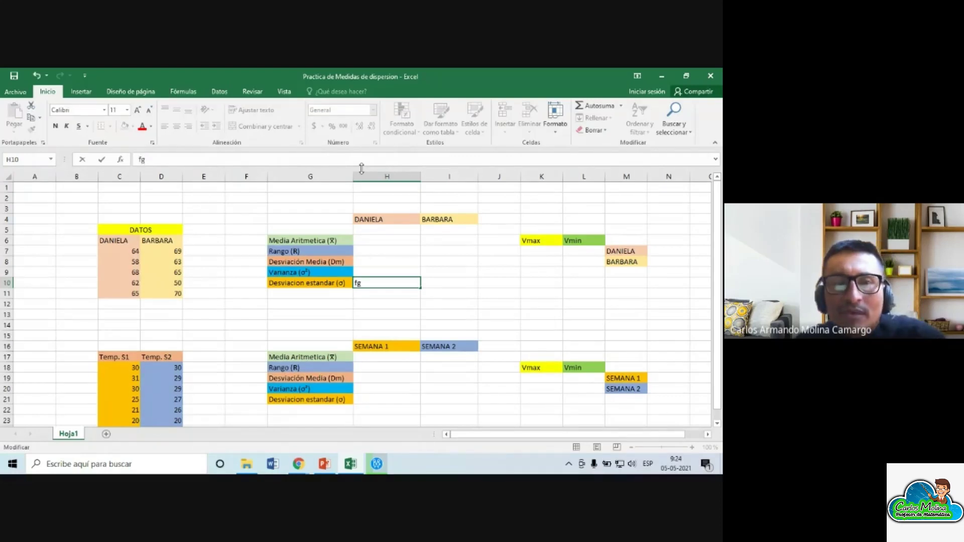
type("ggggggggggggggggggggggggggggggggggggggggg")
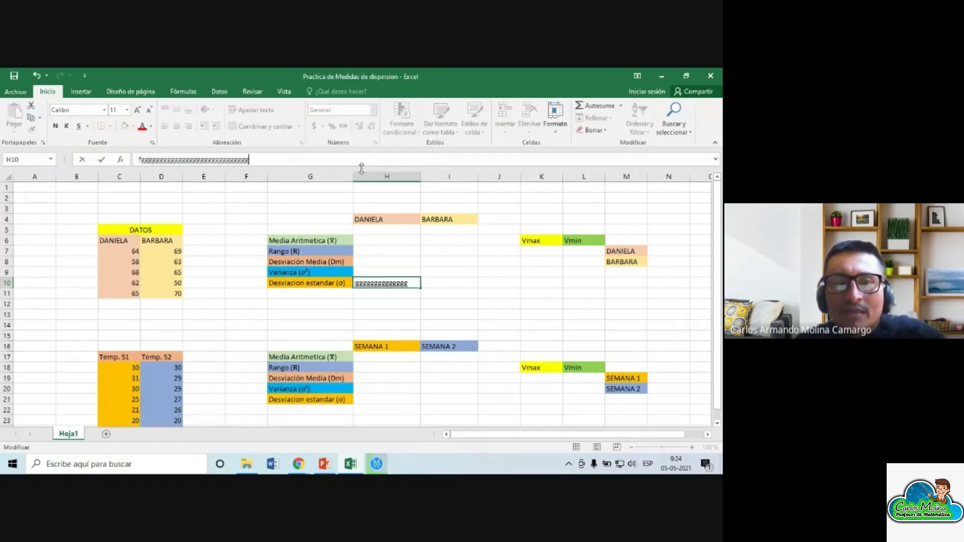
type("ggggggggggggggggggggggggggggggggggggggggggggggggggggggggggggggg")
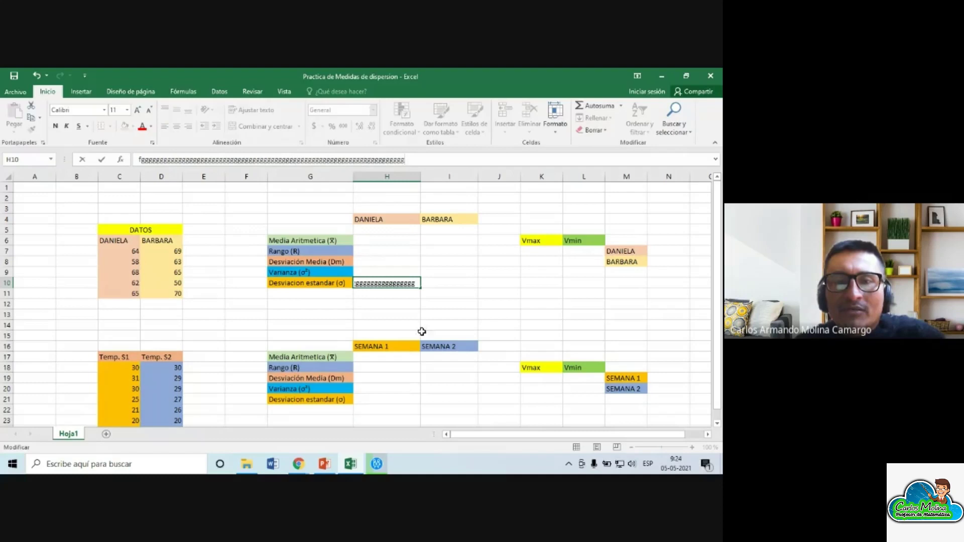
Erase all the filler letters from cell H10 and leave the cell
key("BackSpace")
key("BackSpace")
key("BackSpace")
key("BackSpace")
key("BackSpace")
key("BackSpace")
key("BackSpace")
key("BackSpace")
key("BackSpace")
key("BackSpace")
key("BackSpace")
key("BackSpace")
key("BackSpace")
key("BackSpace")
key("BackSpace")
key("BackSpace")
key("BackSpace")
key("BackSpace")
key("BackSpace")
key("BackSpace")
key("BackSpace")
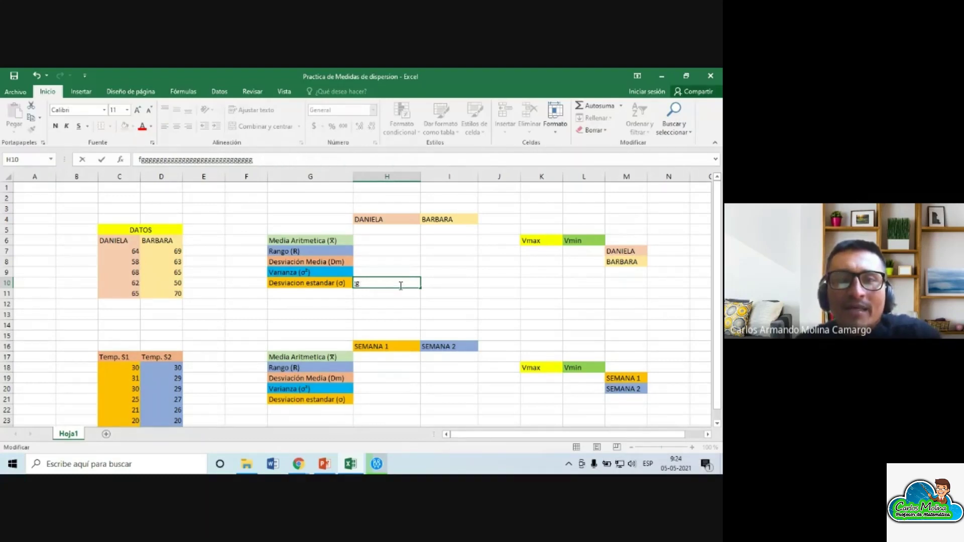
key("BackSpace")
key("BackSpace")
key("BackSpace")
key("BackSpace")
key("BackSpace")
key("BackSpace")
key("BackSpace")
key("BackSpace")
key("BackSpace")
key("BackSpace")
key("BackSpace")
key("BackSpace")
key("BackSpace")
key("BackSpace")
key("BackSpace")
key("BackSpace")
key("BackSpace")
key("BackSpace")
key("BackSpace")
key("BackSpace")
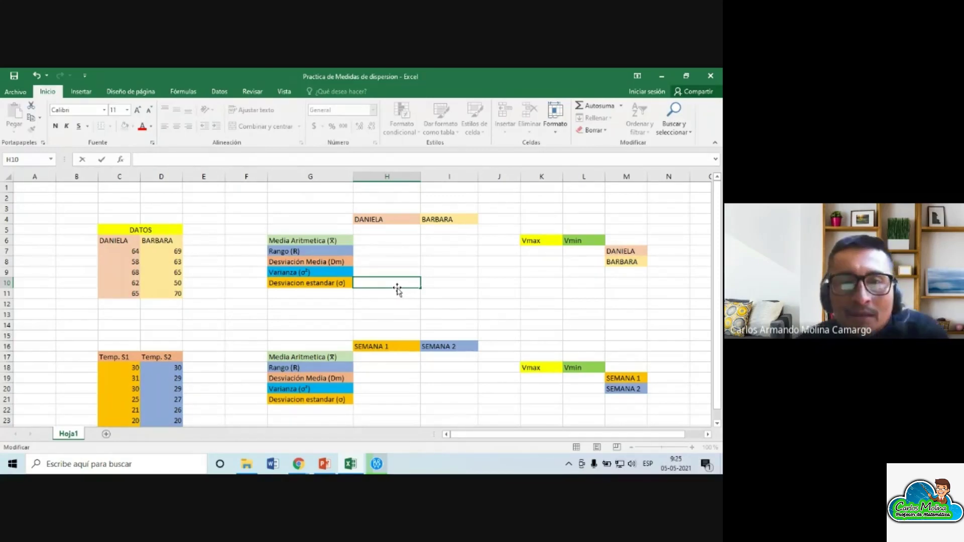
left_click(378, 241)
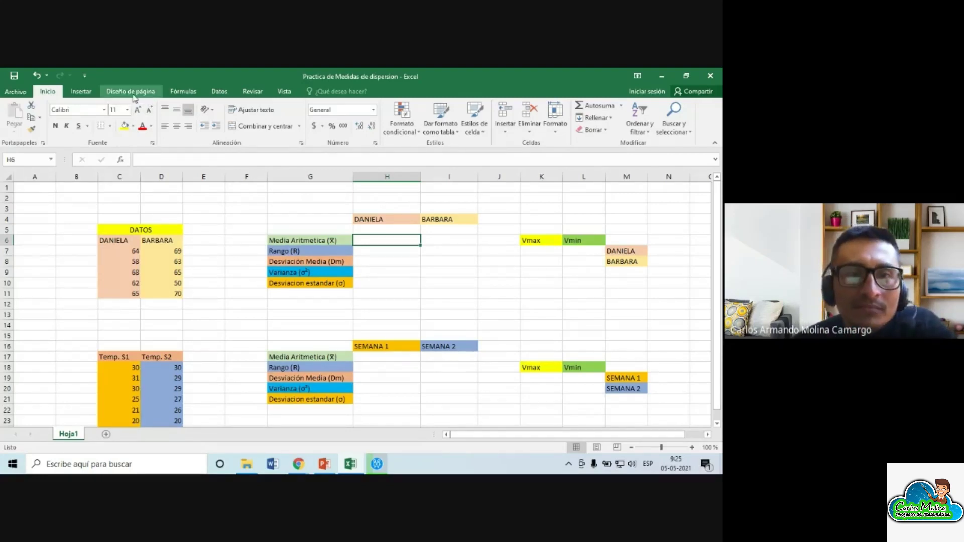
Insert a text box above the first block of measure labels, spanning about columns E to G and rows 1 to 4
left_click(81, 91)
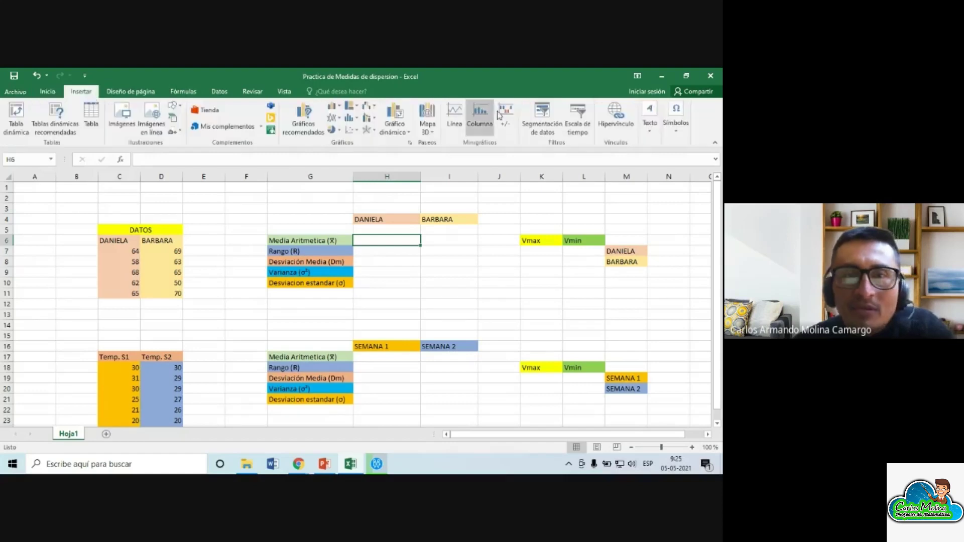
left_click(650, 117)
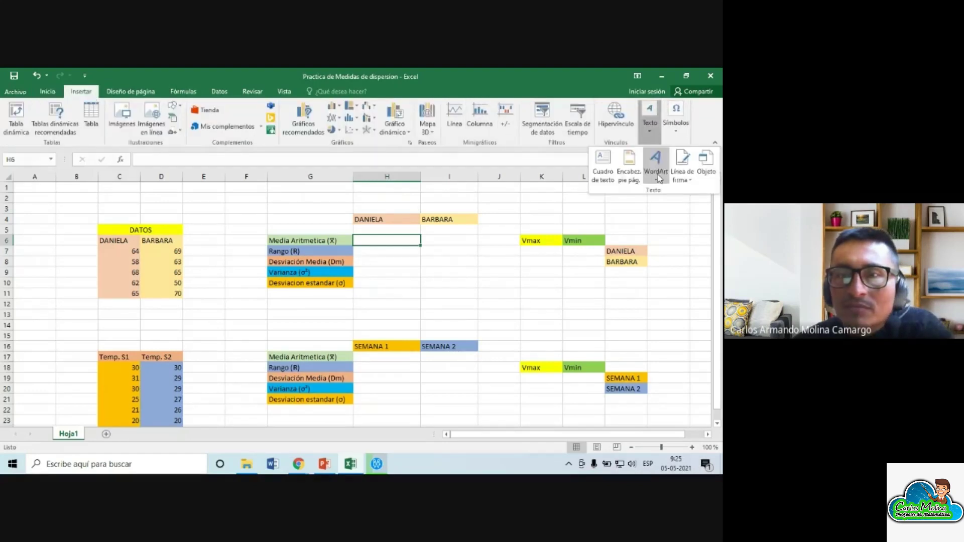
left_click(609, 179)
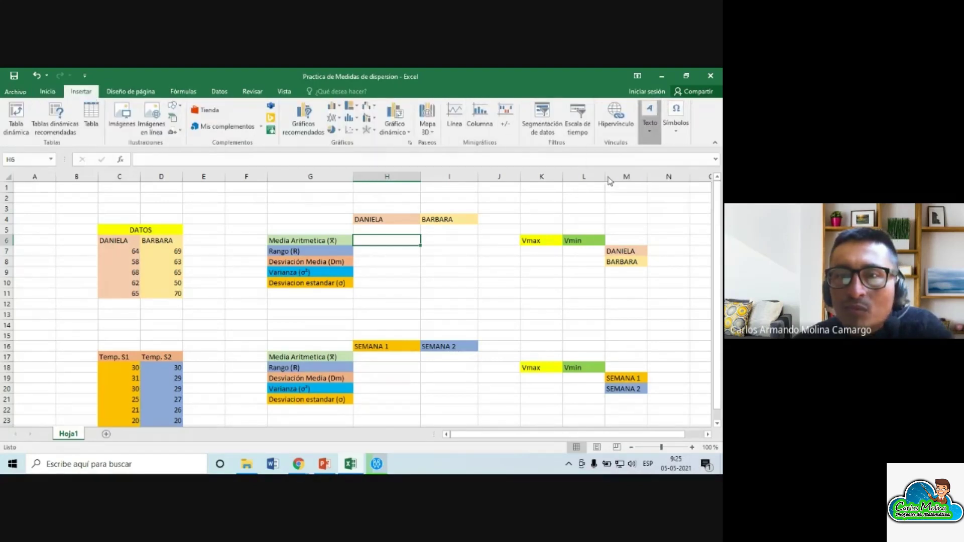
left_click_drag(193, 191, 328, 227)
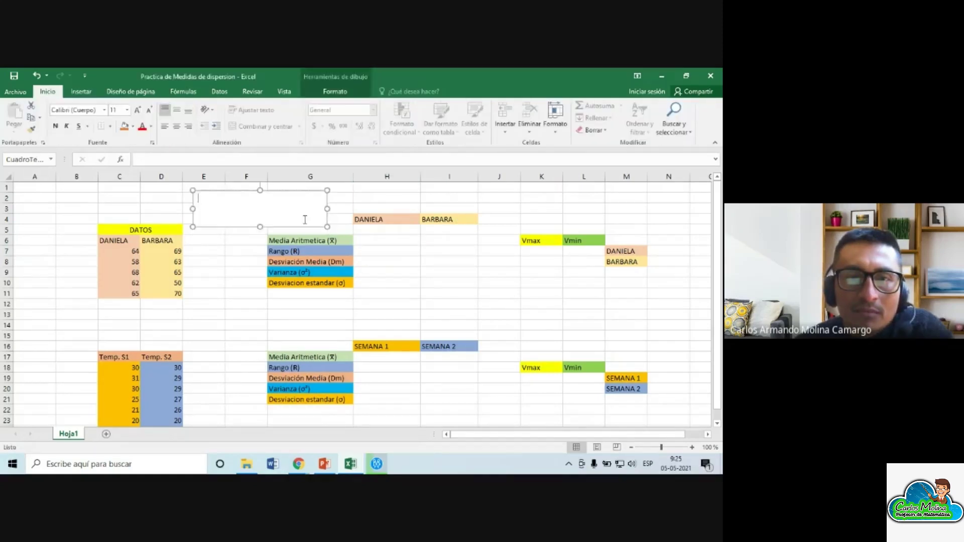
Write the label "Media aritmetica:" in the new text box
type("Me")
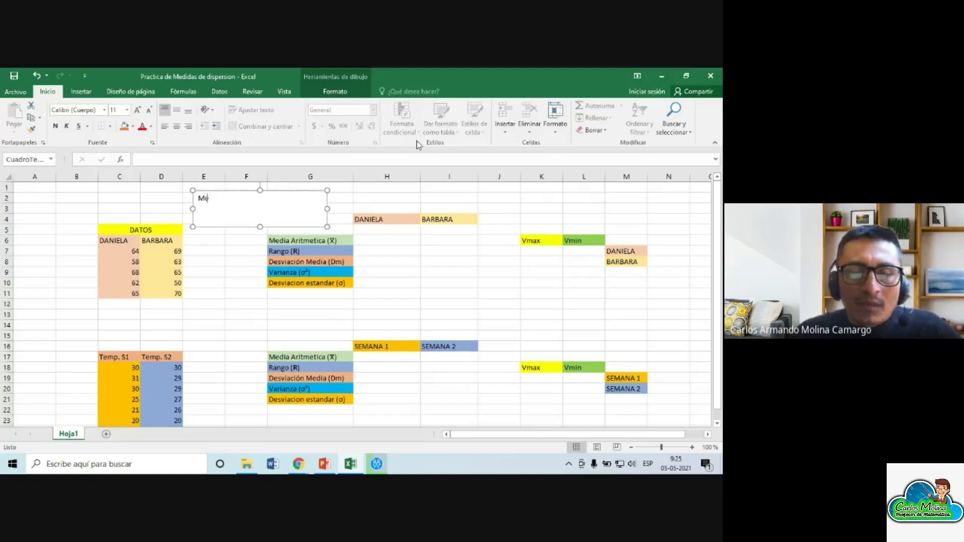
type("dia a")
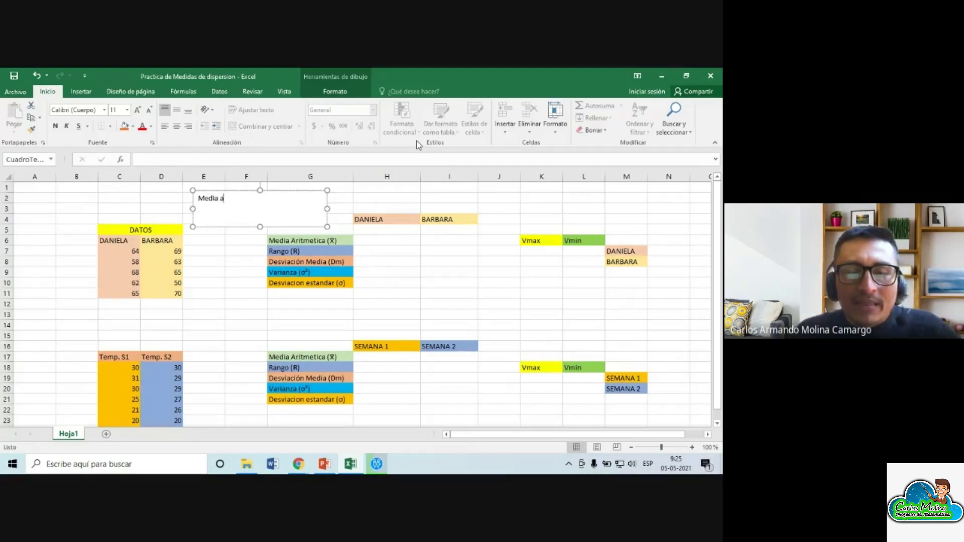
type("ritmetixa")
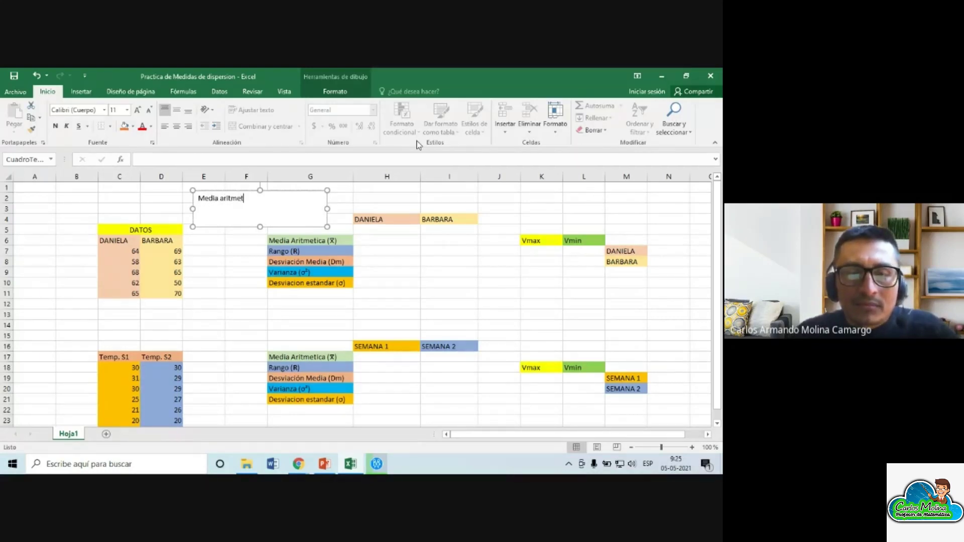
key("BackSpace")
key("BackSpace")
key("BackSpace")
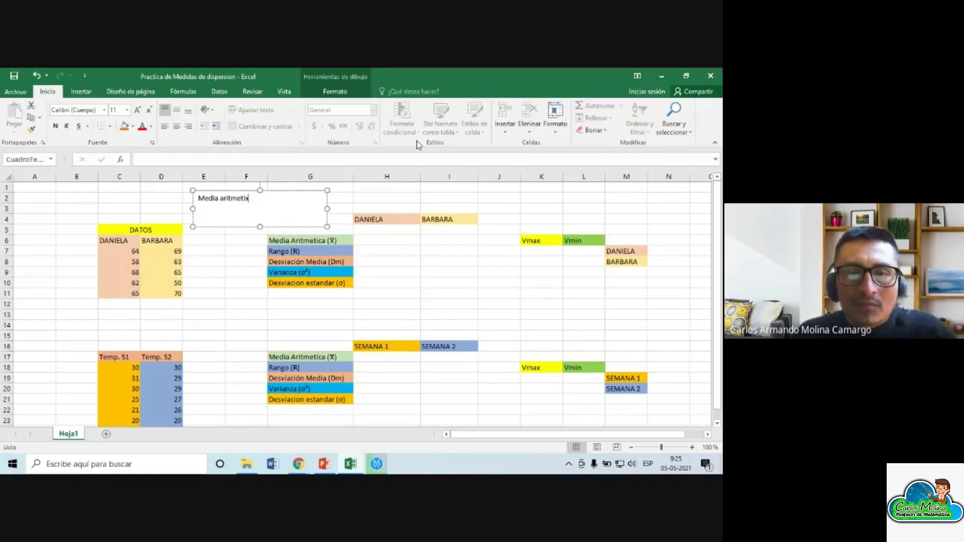
type("ica")
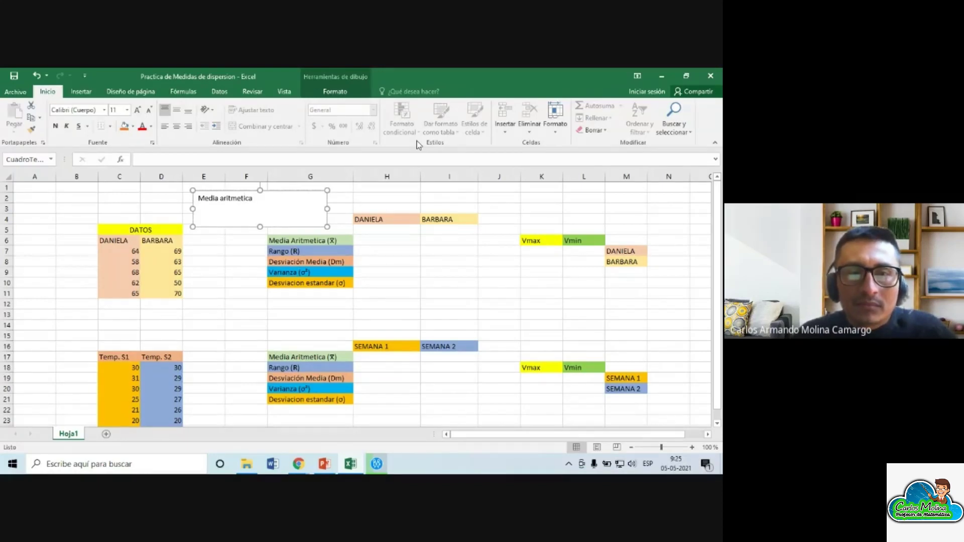
type(":")
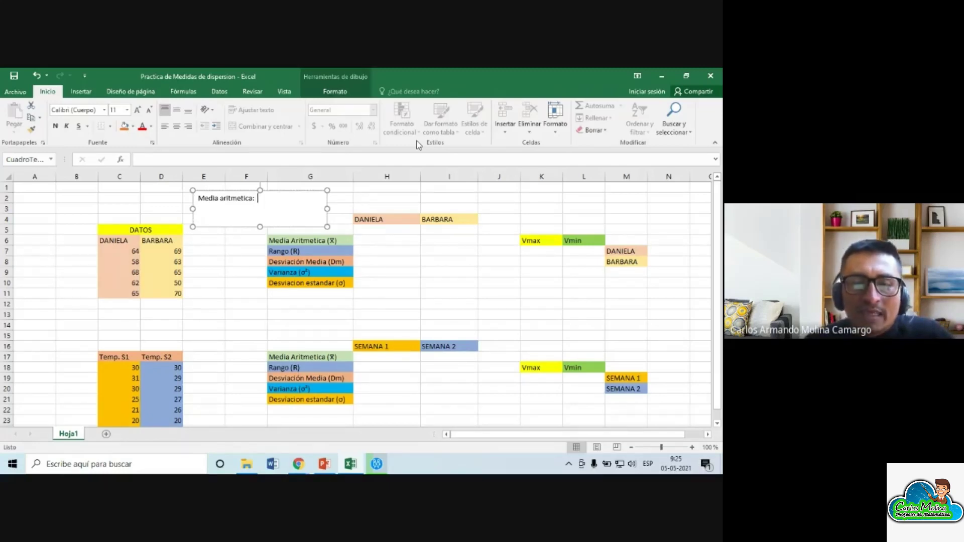
Add the mean formula "(x1+x2+....xn)/N" after the label and leave the text box
type("  (x1+x2")
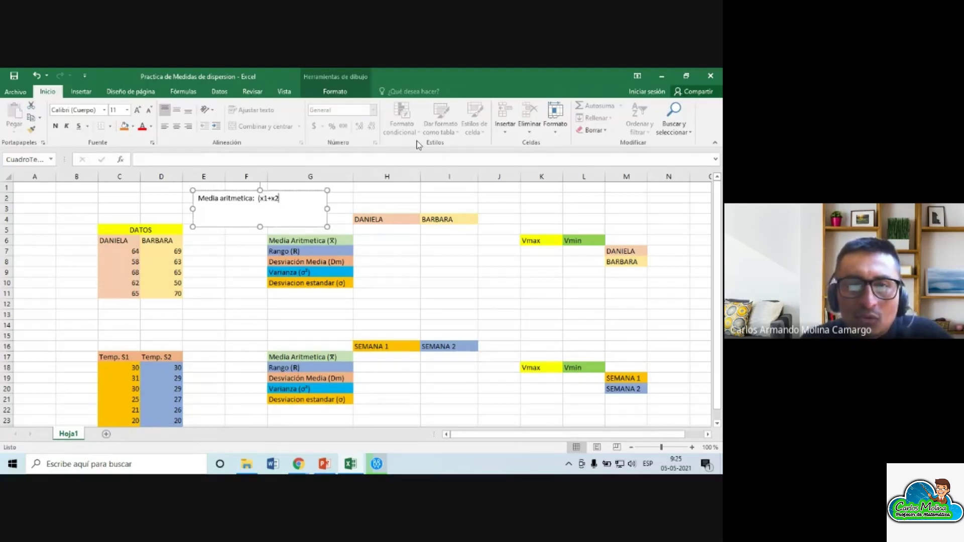
type("+....")
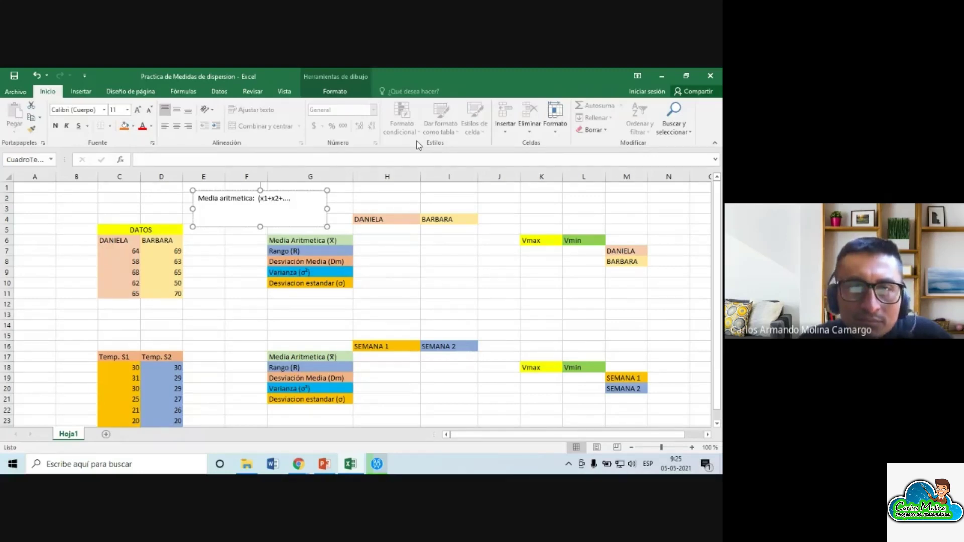
type("xn")
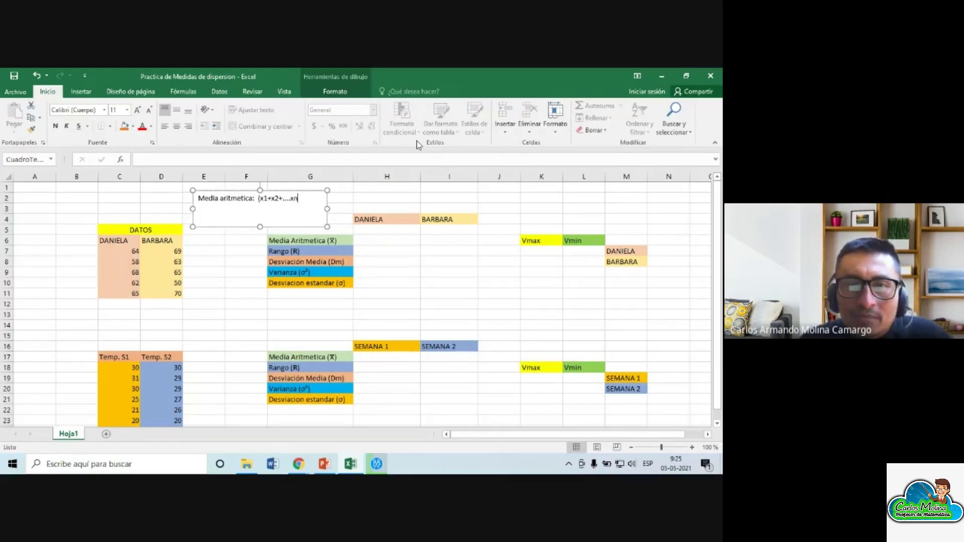
type(")")
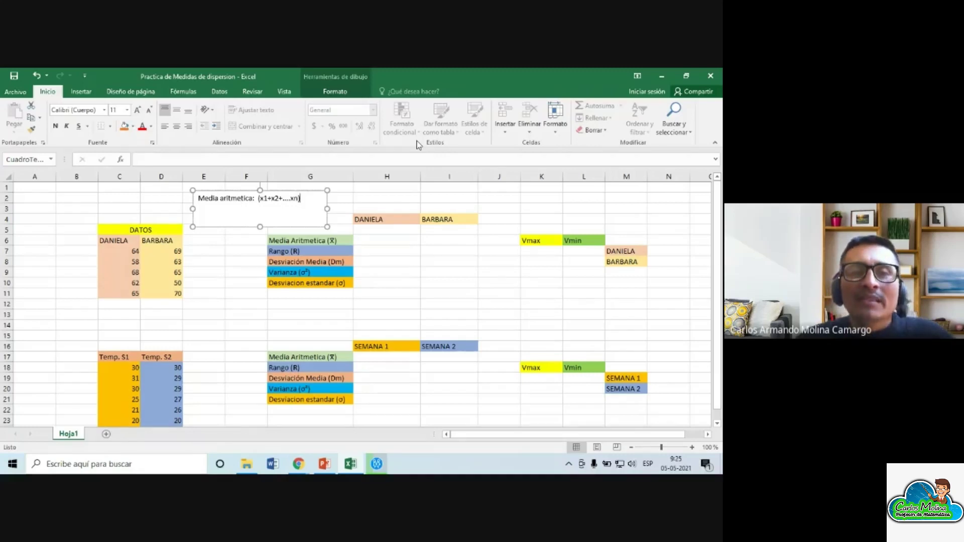
type("/")
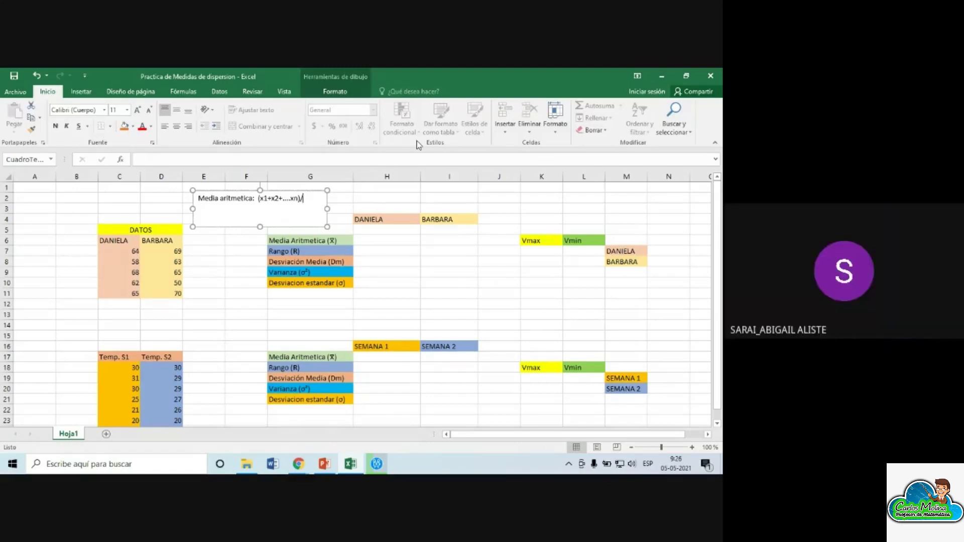
type("N")
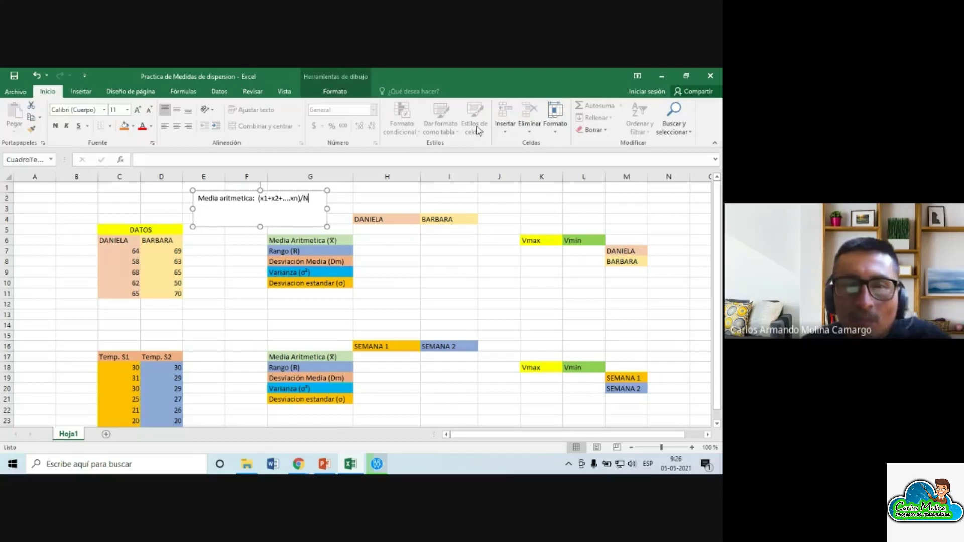
left_click(415, 272)
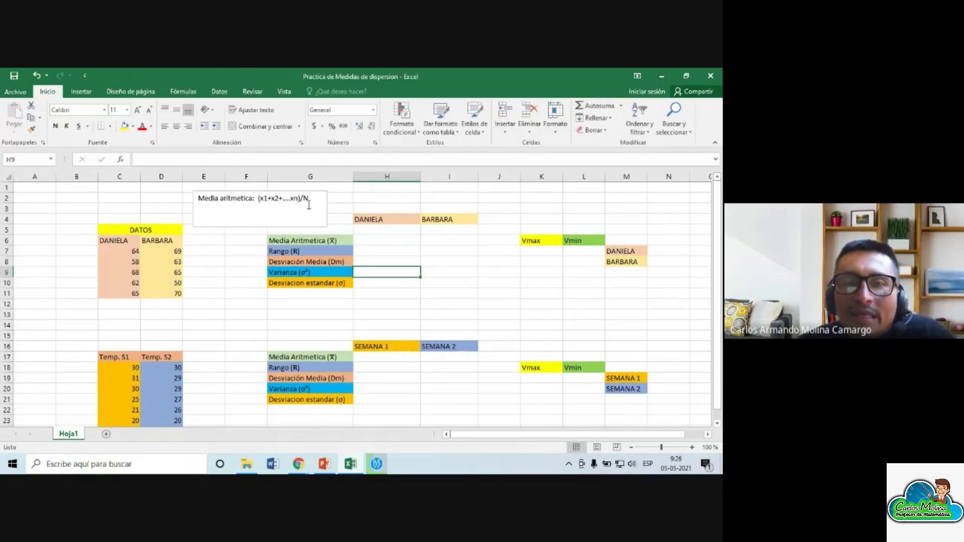
Calculate the arithmetic mean of the first data column in H6 with the PROMEDIO function over C7:C11
left_click(374, 245)
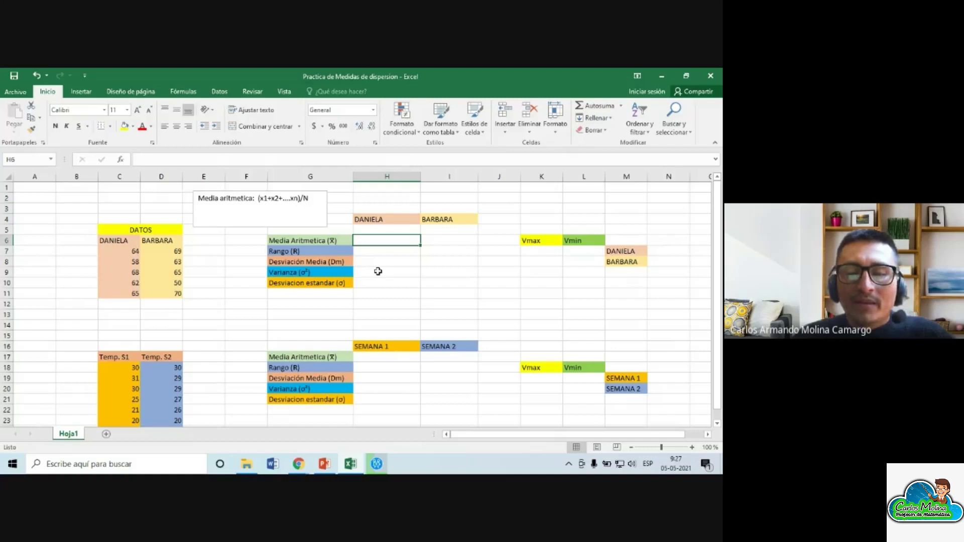
type("=")
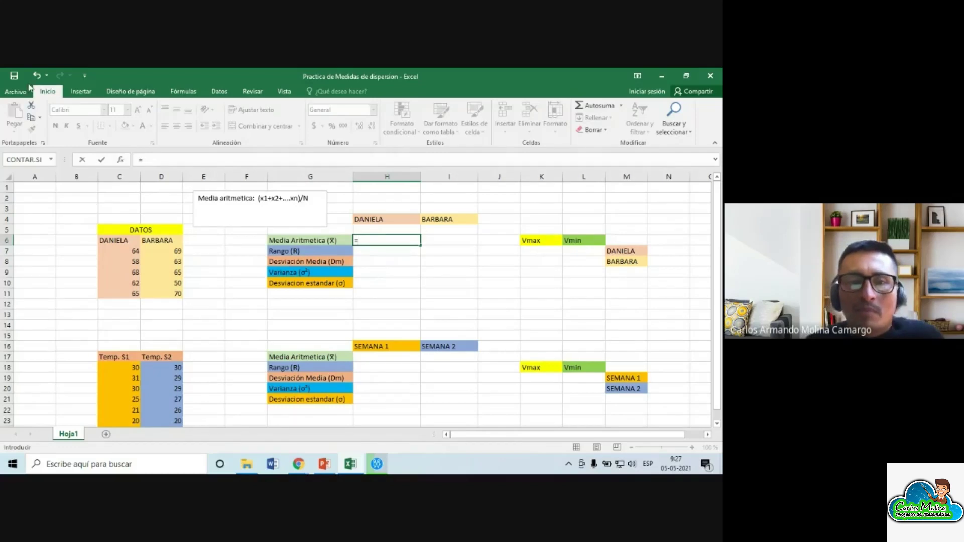
left_click(140, 159)
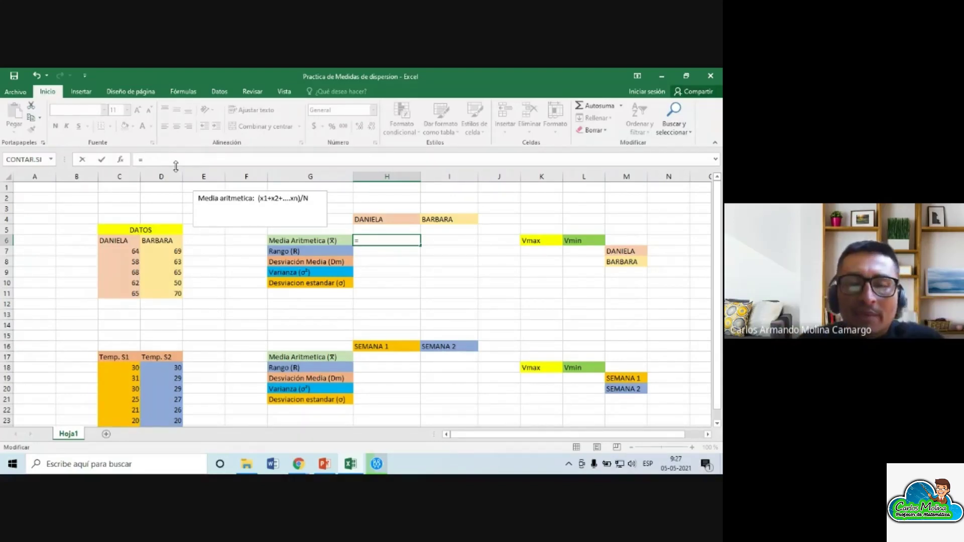
type("pro")
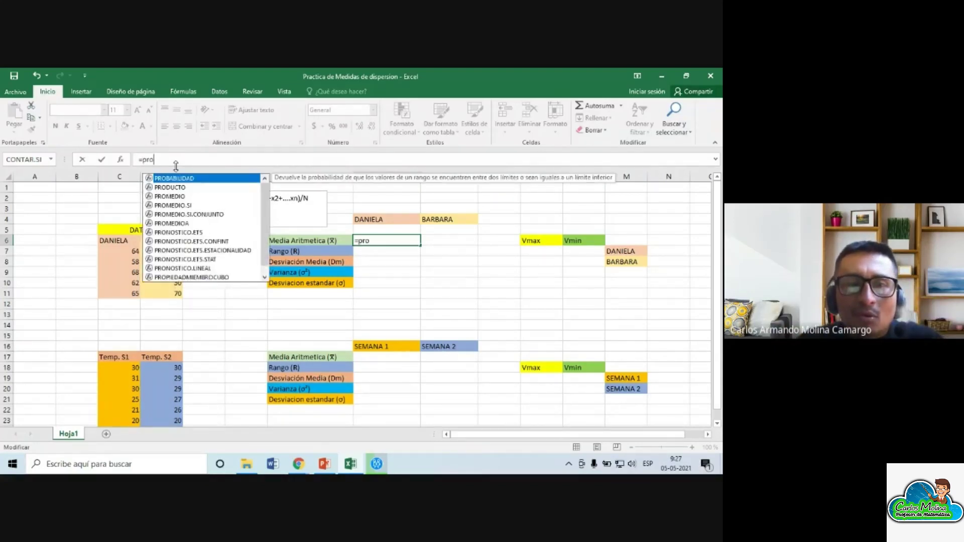
type("m")
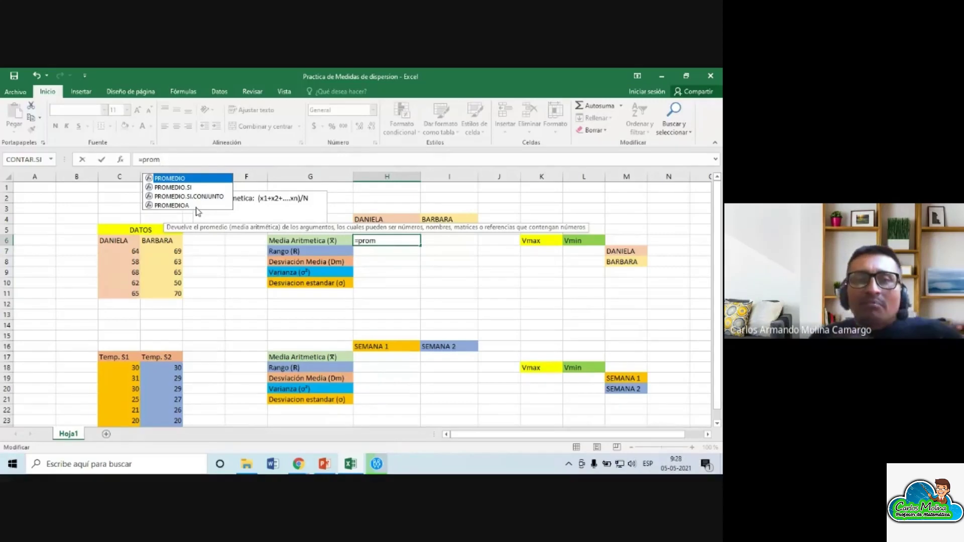
left_click(173, 190)
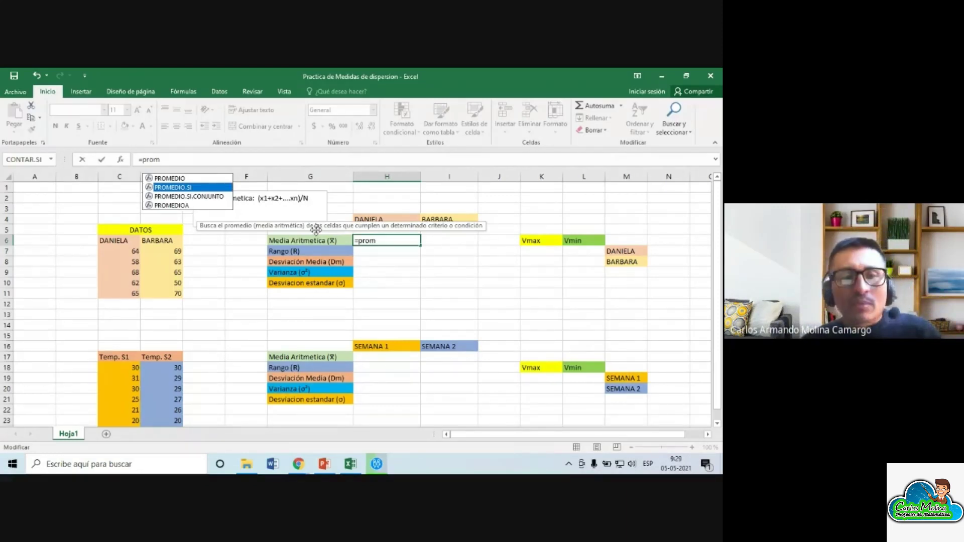
left_click(182, 180)
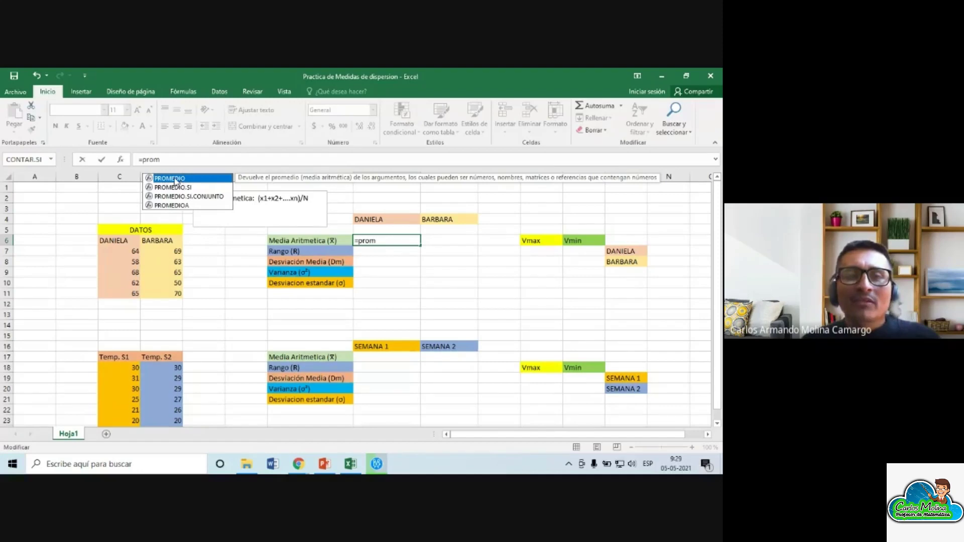
double_click(175, 180)
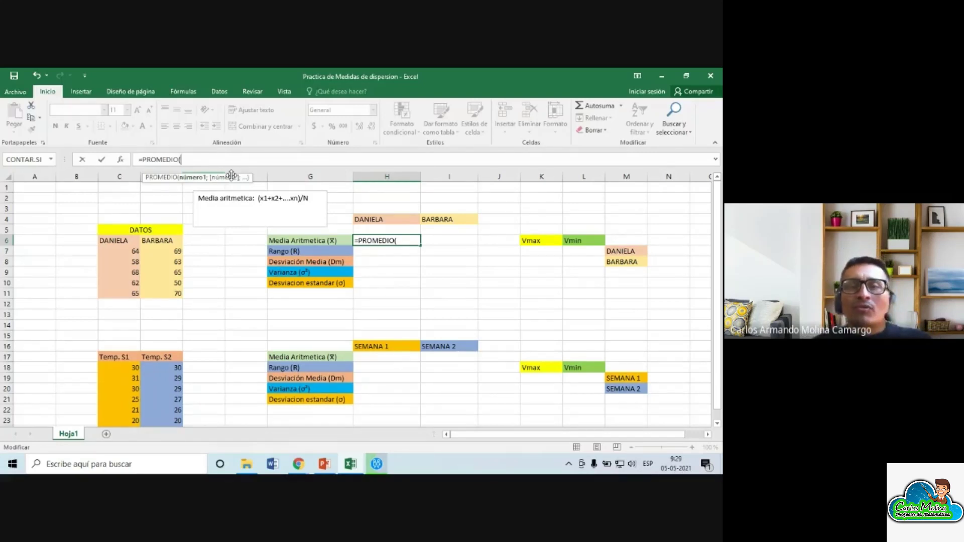
left_click(123, 251)
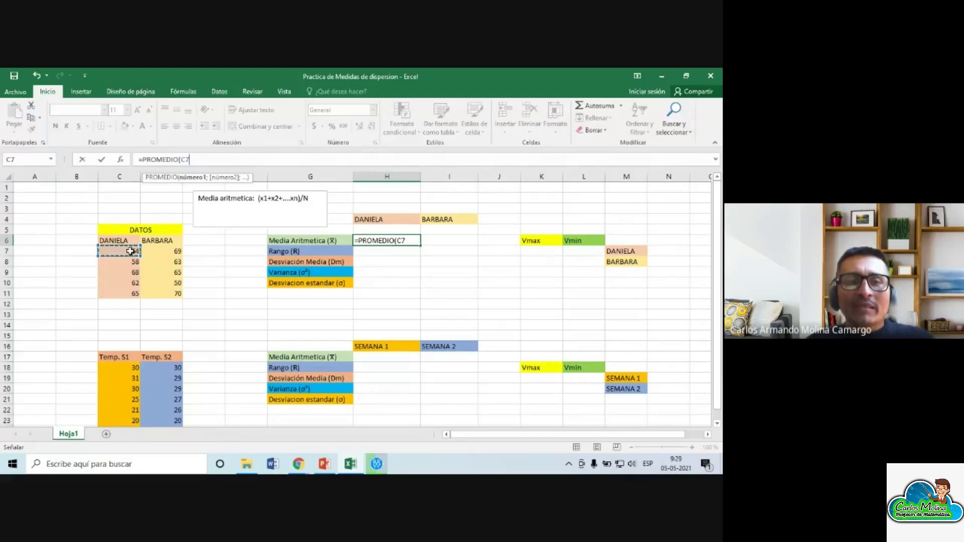
left_click_drag(131, 251, 101, 288)
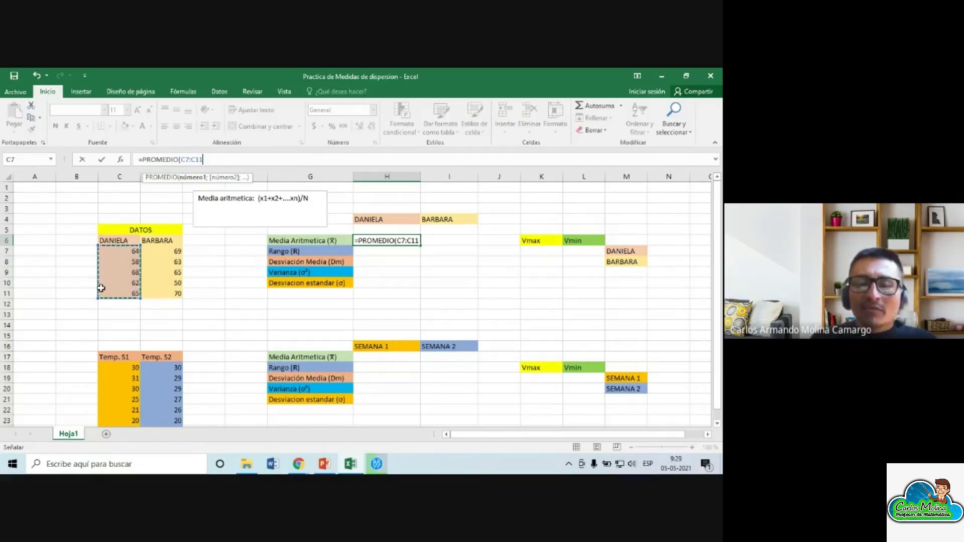
key("Return")
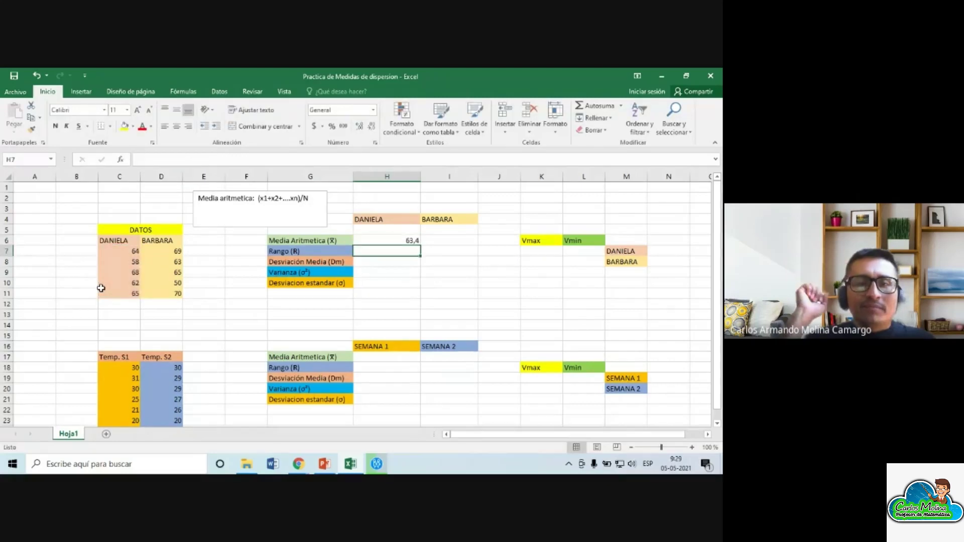
Review the mean formula in H6 and the two data columns in C6:D11
left_click(405, 241)
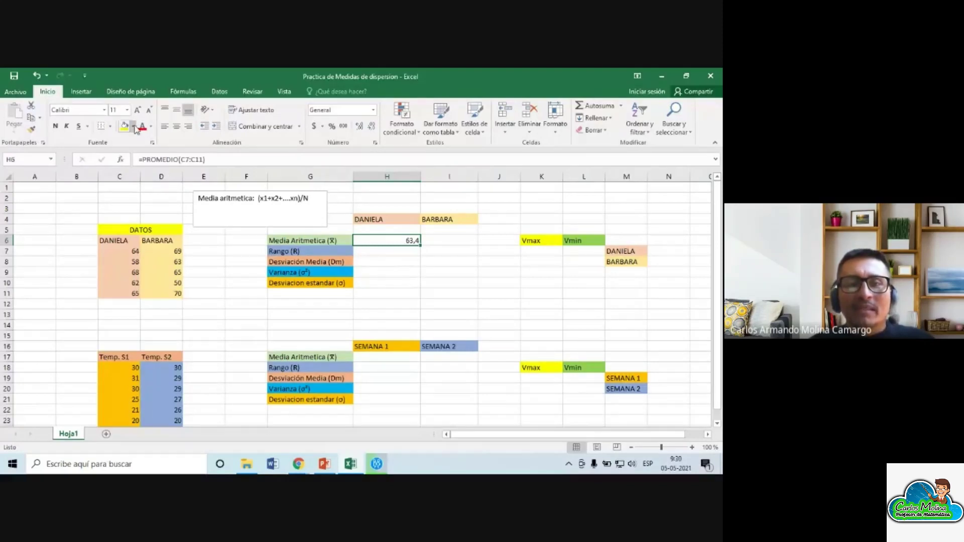
left_click(407, 259)
left_click(409, 241)
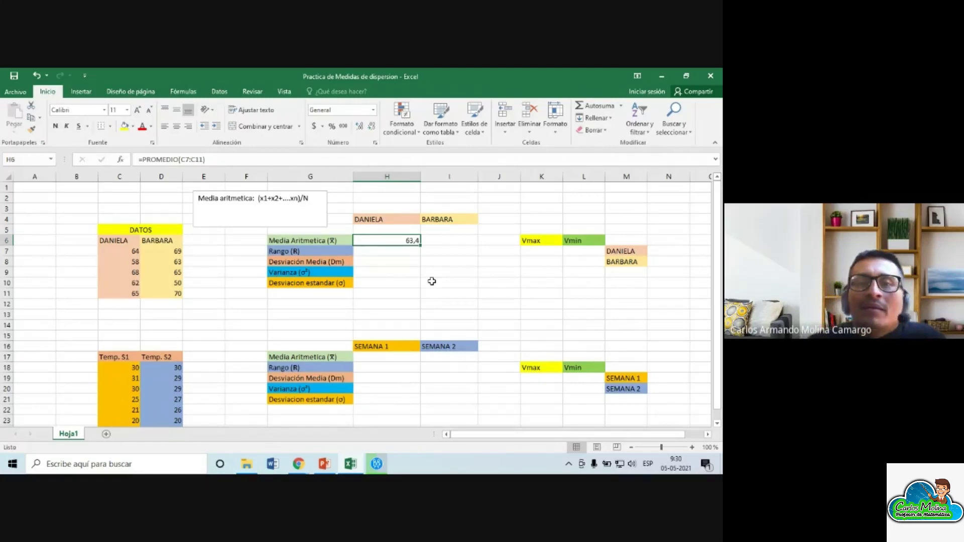
left_click(447, 244)
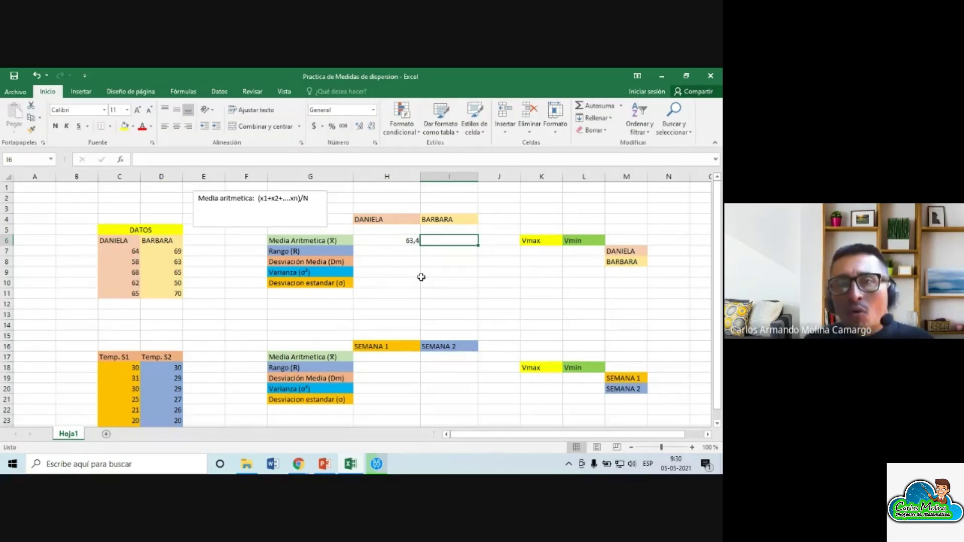
left_click(406, 242)
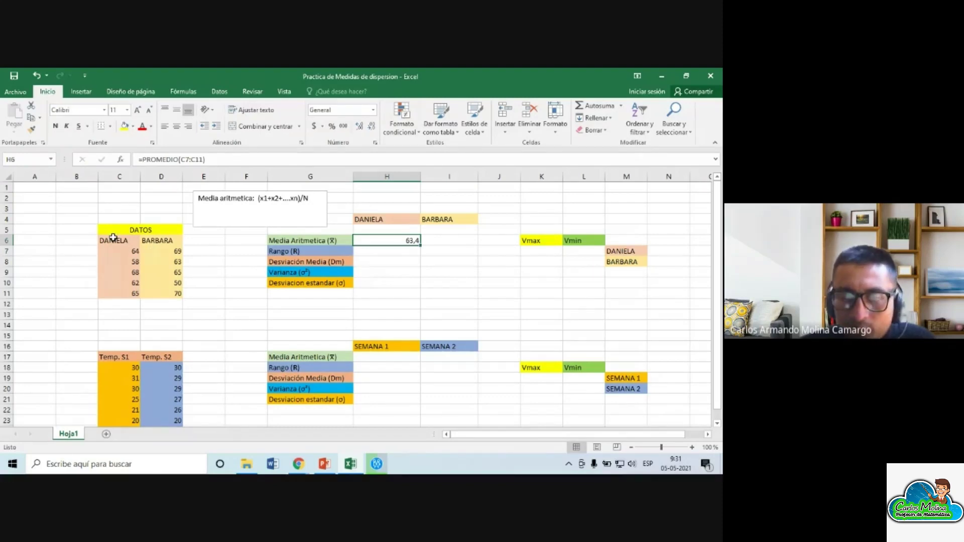
left_click_drag(113, 237, 168, 295)
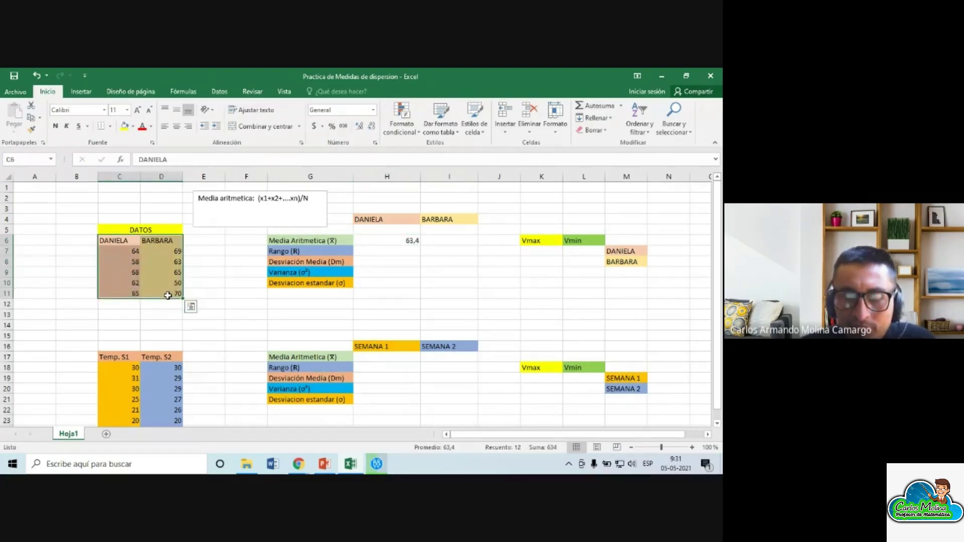
left_click(442, 251)
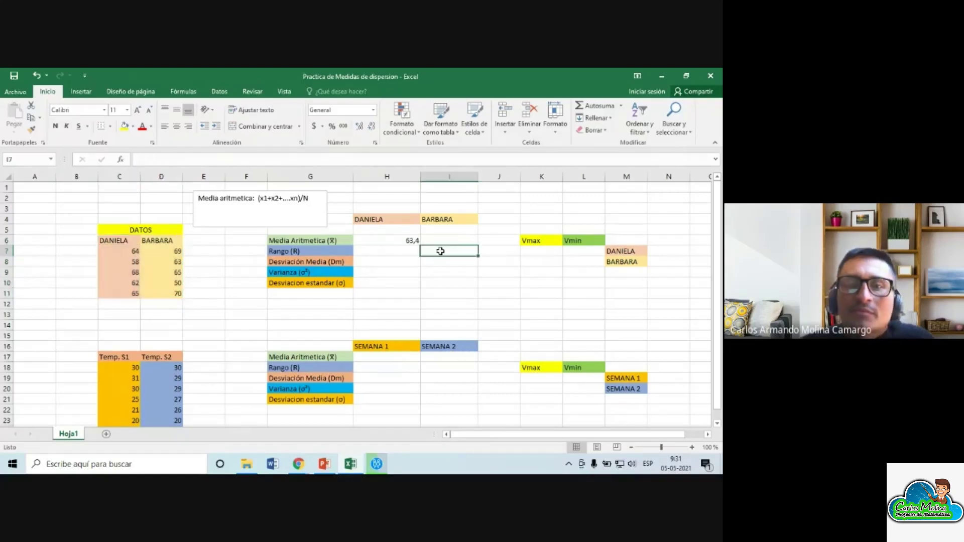
left_click(456, 240)
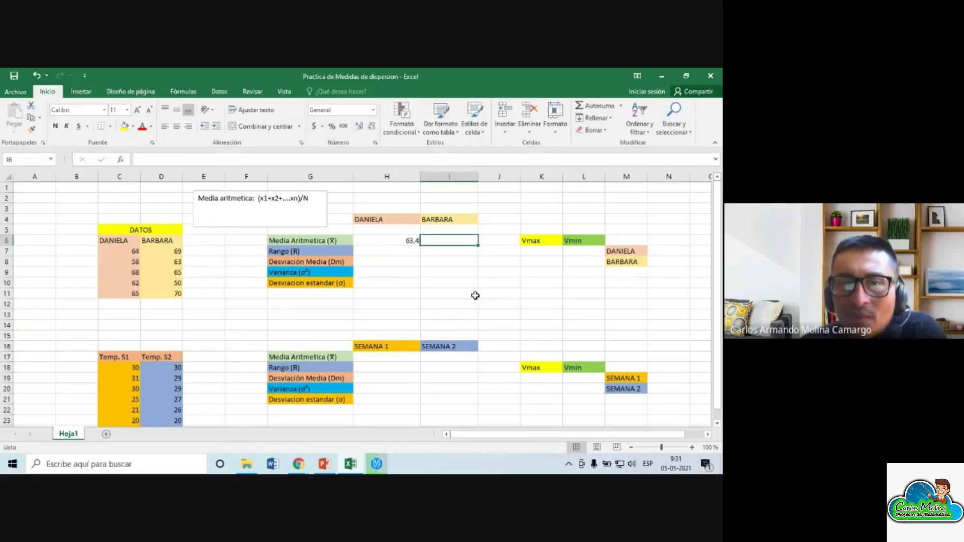
Fill the mean formula from H6 across to I6 for the second data column
left_click(409, 241)
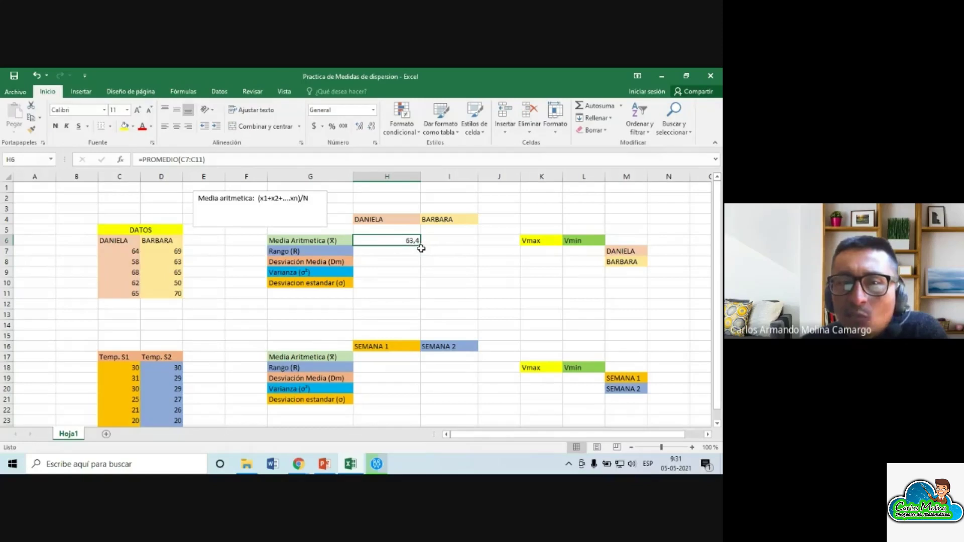
left_click_drag(422, 246, 476, 245)
left_click(473, 280)
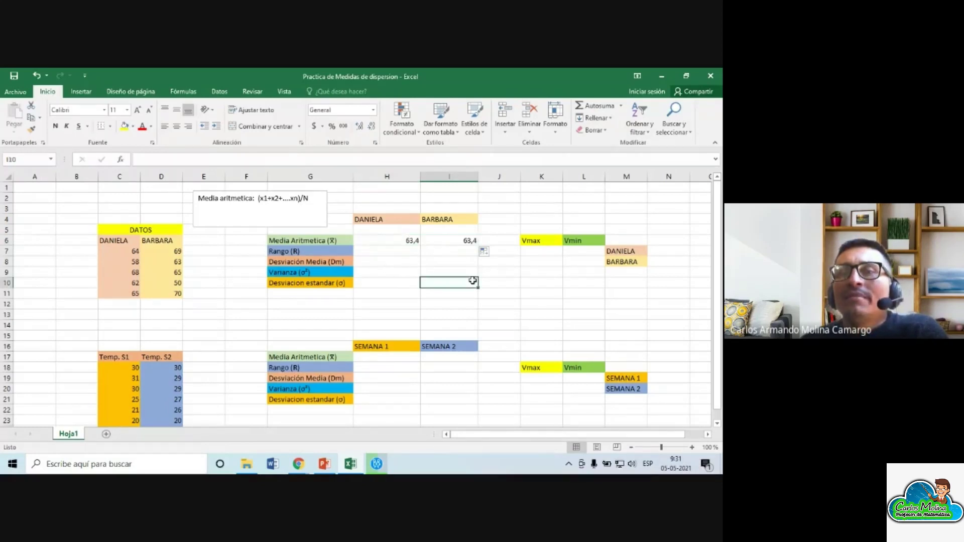
Inspect the start and end cell references in the PROMEDIO formula of H6, leaving the formula unedited
left_click(472, 245)
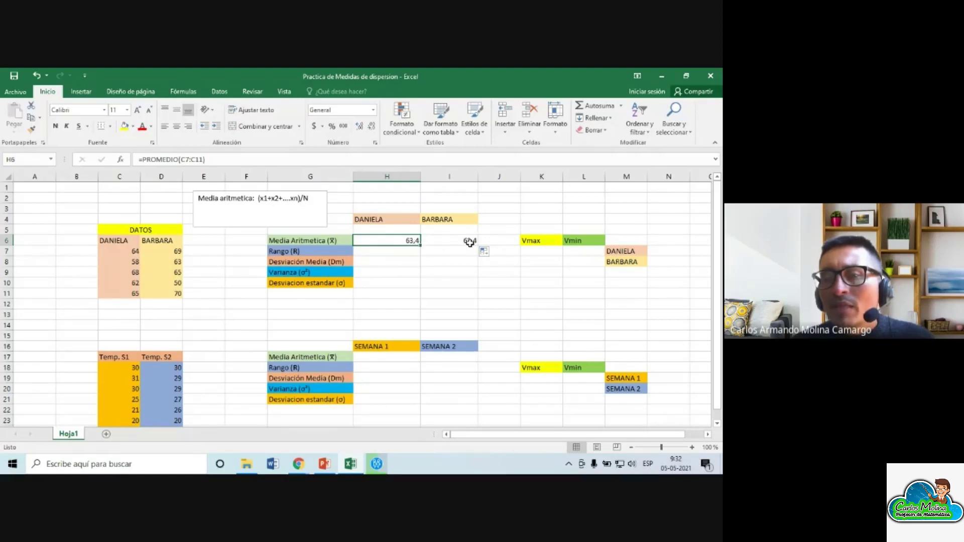
left_click(181, 160)
left_click_drag(181, 160, 191, 160)
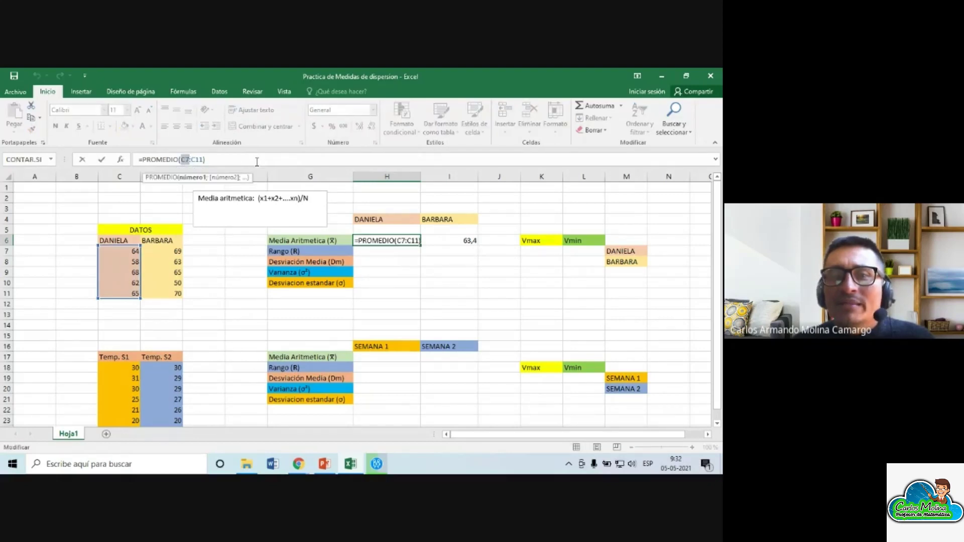
left_click_drag(194, 159, 204, 160)
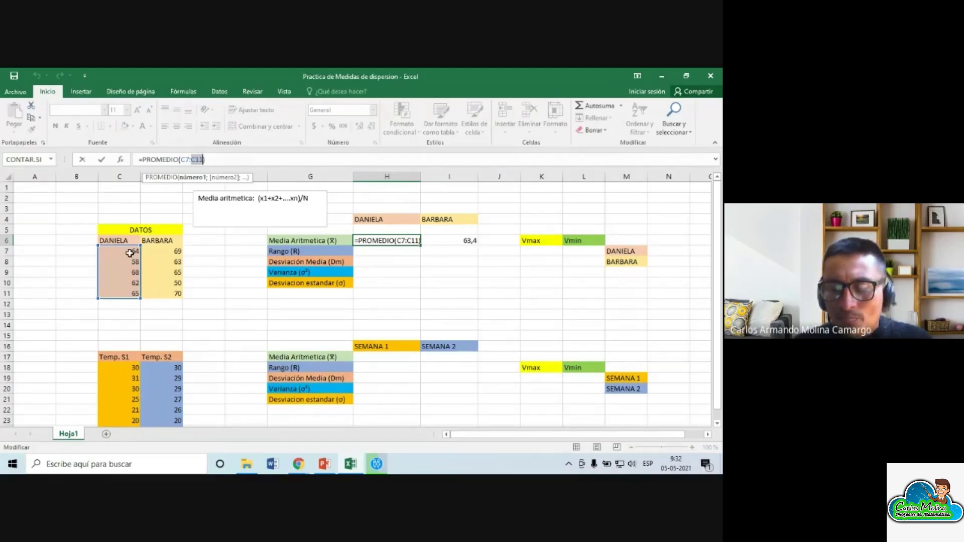
left_click(456, 241)
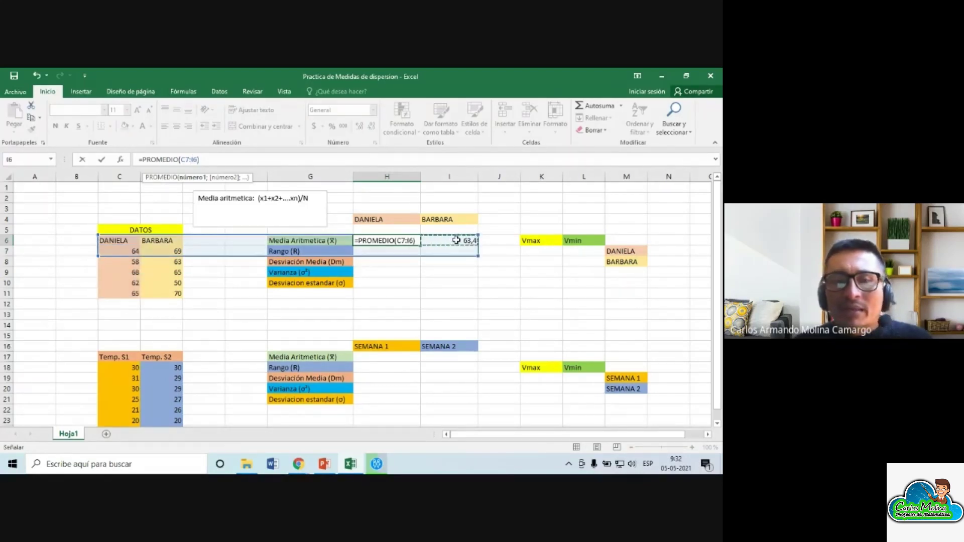
key("Escape")
Inspect the cell range referenced by the copied PROMEDIO formula in I6
left_click(461, 242)
key("ctrl+v")
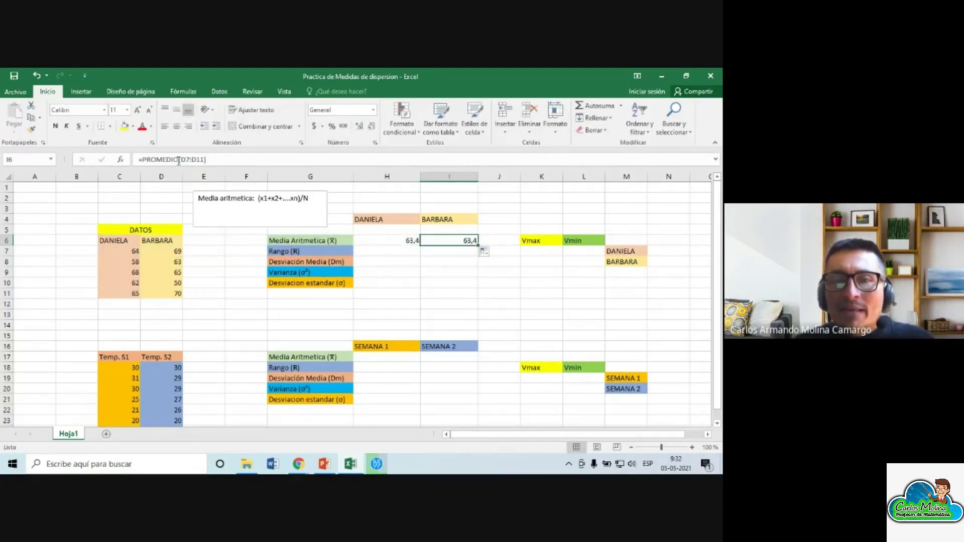
left_click_drag(178, 160, 203, 161)
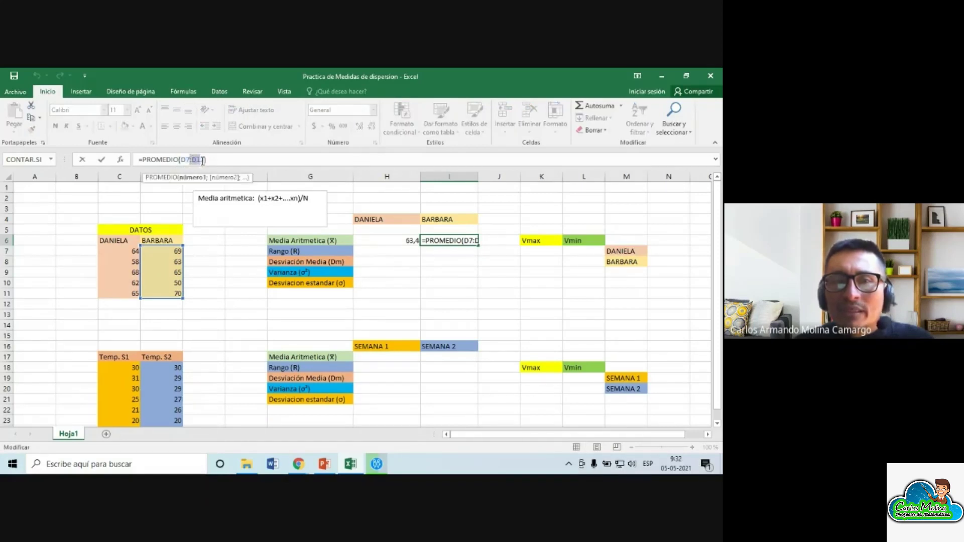
key("shift+Right")
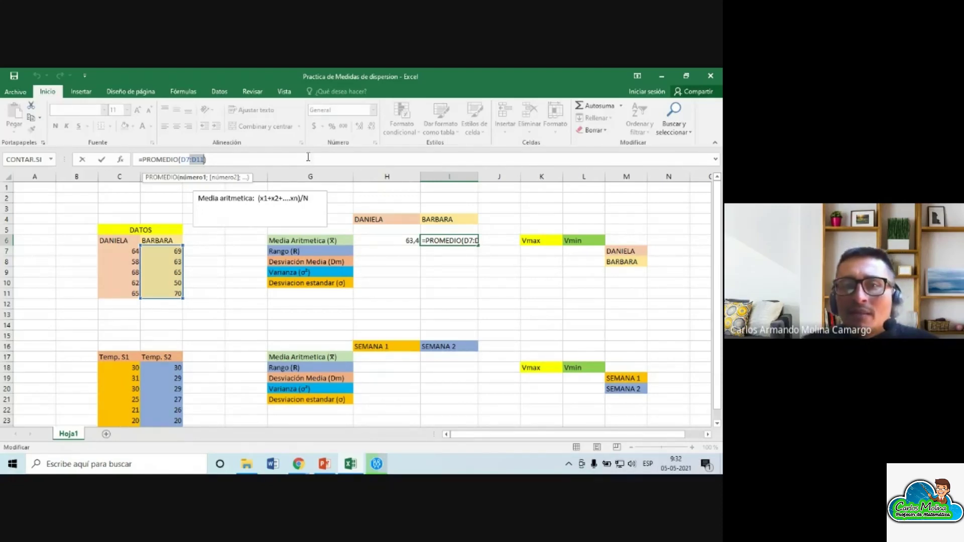
left_click(442, 279)
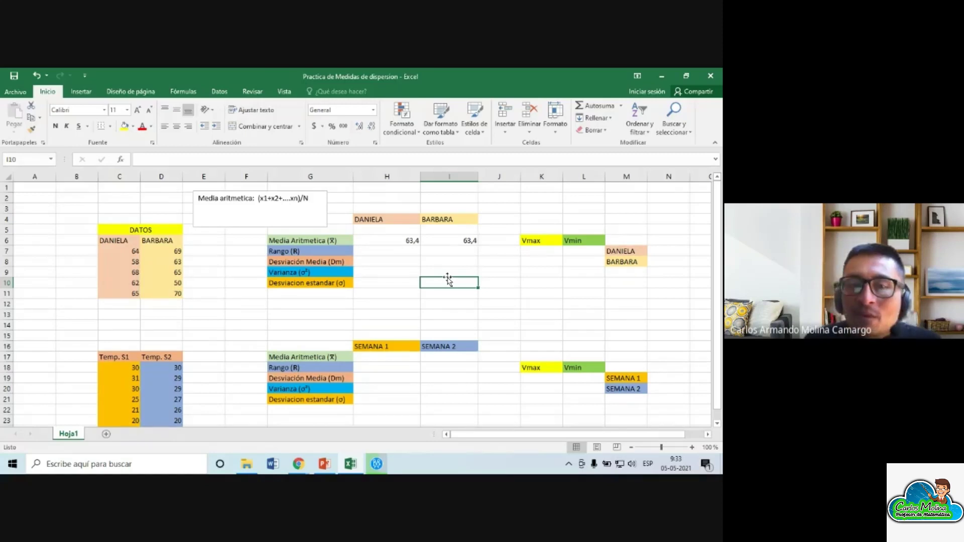
Fill the mean formula from I6 one cell further into J6 and check its reference
left_click(468, 240)
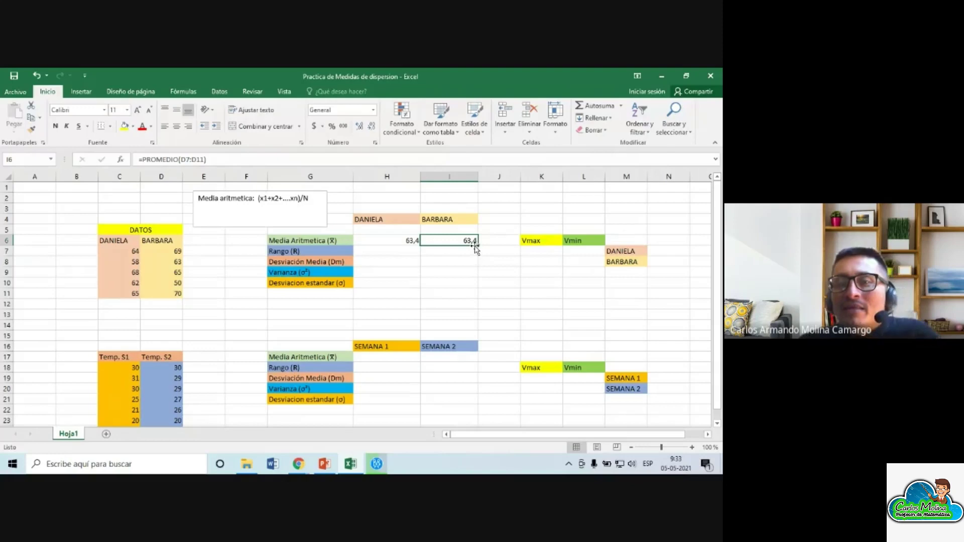
left_click_drag(479, 245, 507, 244)
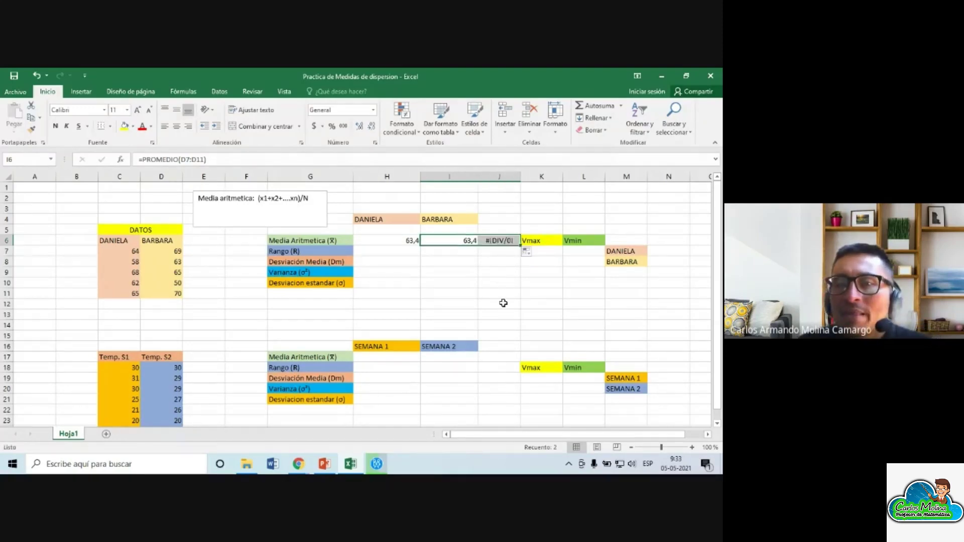
left_click(501, 293)
left_click(500, 243)
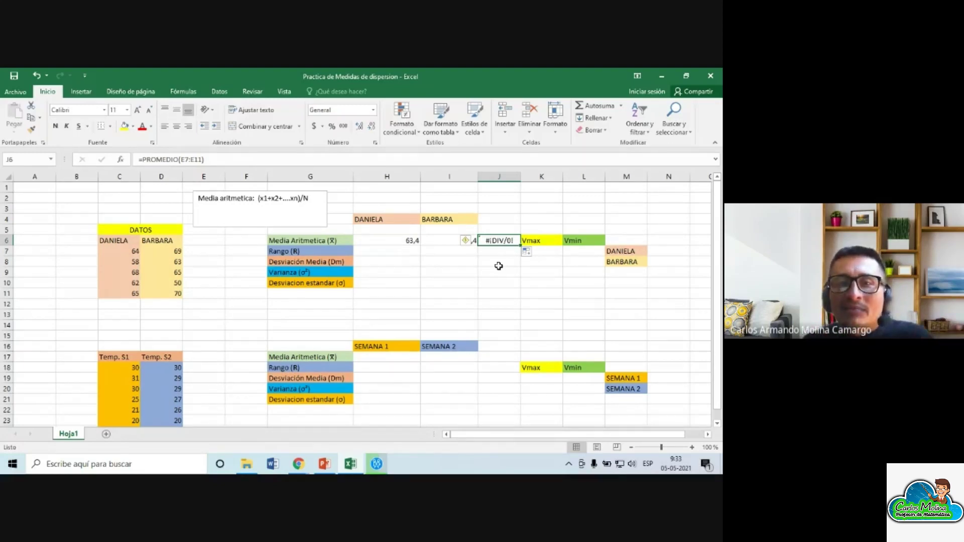
left_click(496, 293)
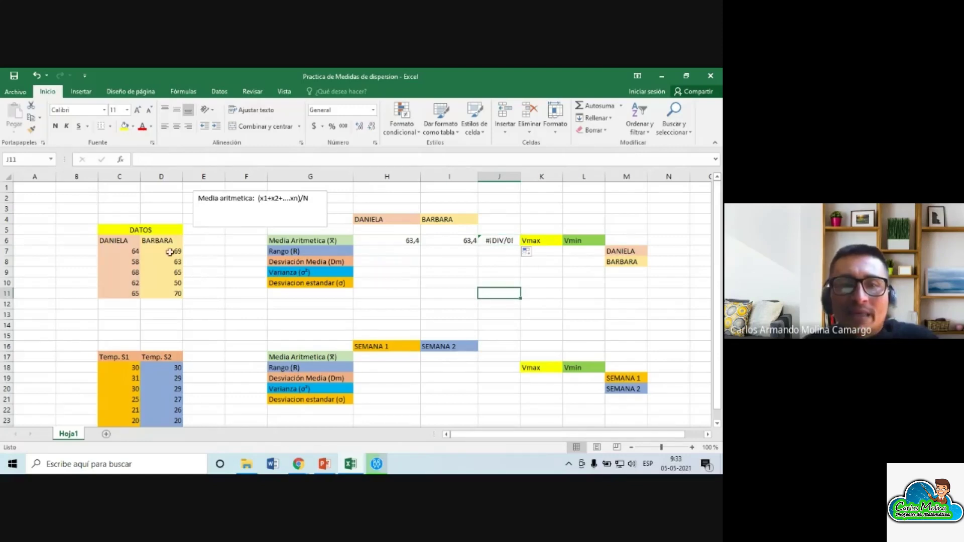
Enter the test values 52, 22, 22, 22 and 25 in cells E7 to E11, beside the second data column
left_click_drag(203, 247, 237, 293)
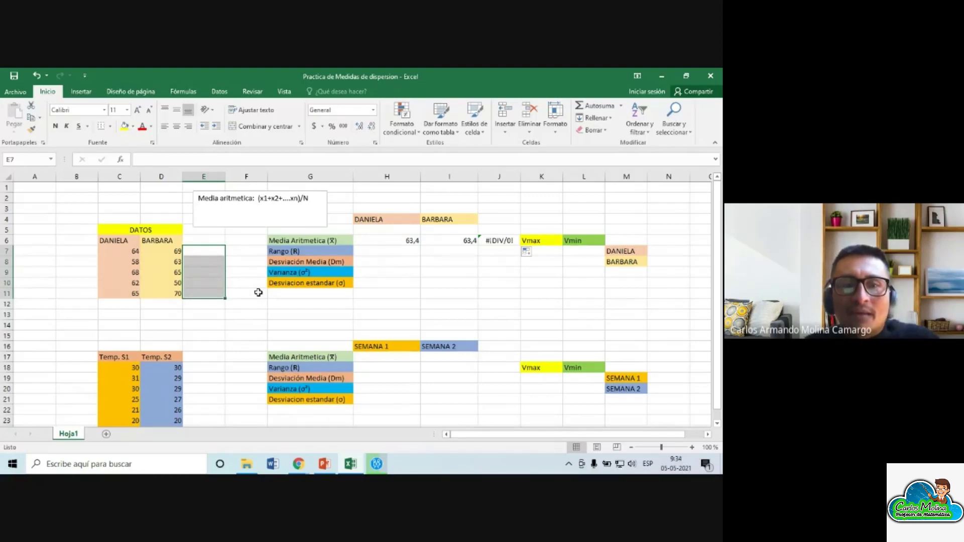
left_click(210, 252)
type("52")
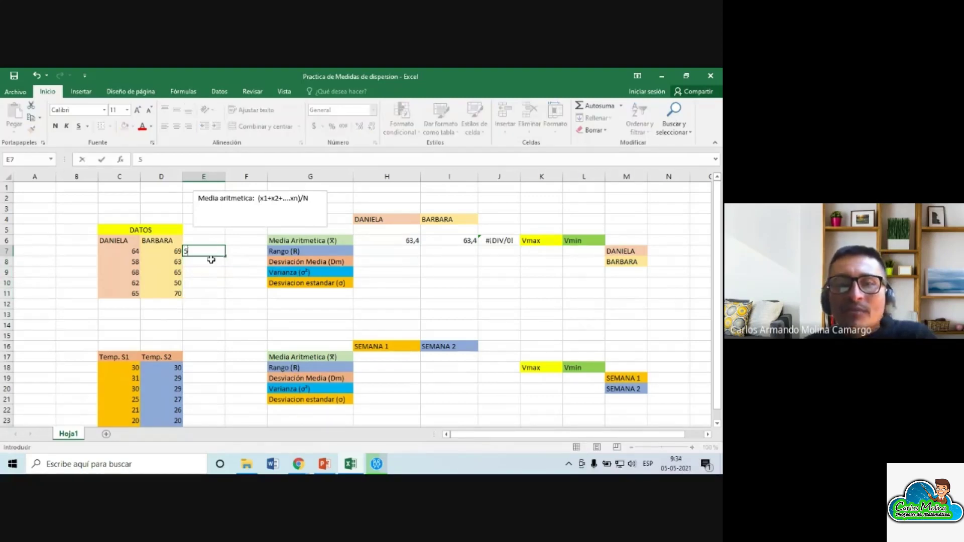
key("Return")
type("22")
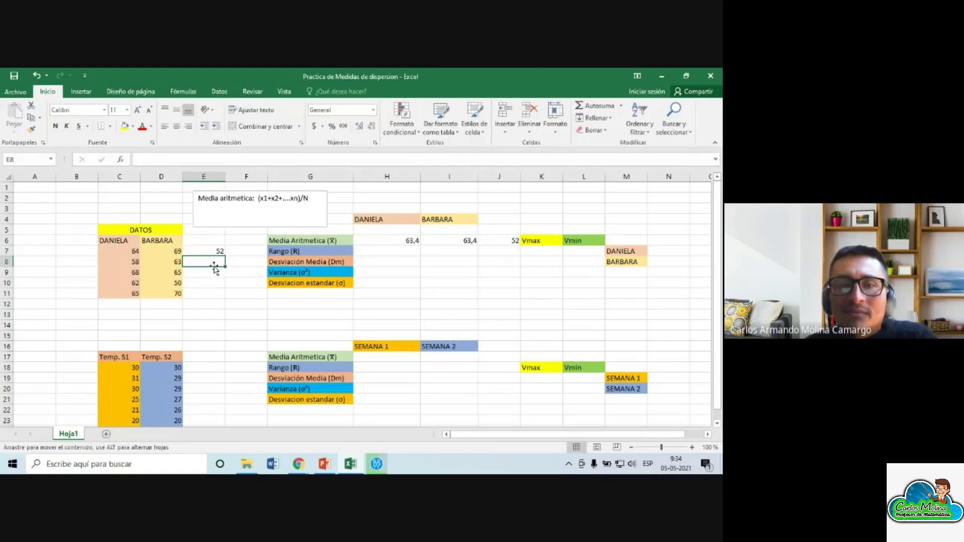
key("Return")
left_click(214, 278)
type("22")
key("Return")
left_click(217, 272)
type("22")
left_click(216, 293)
type("25")
left_click(207, 282)
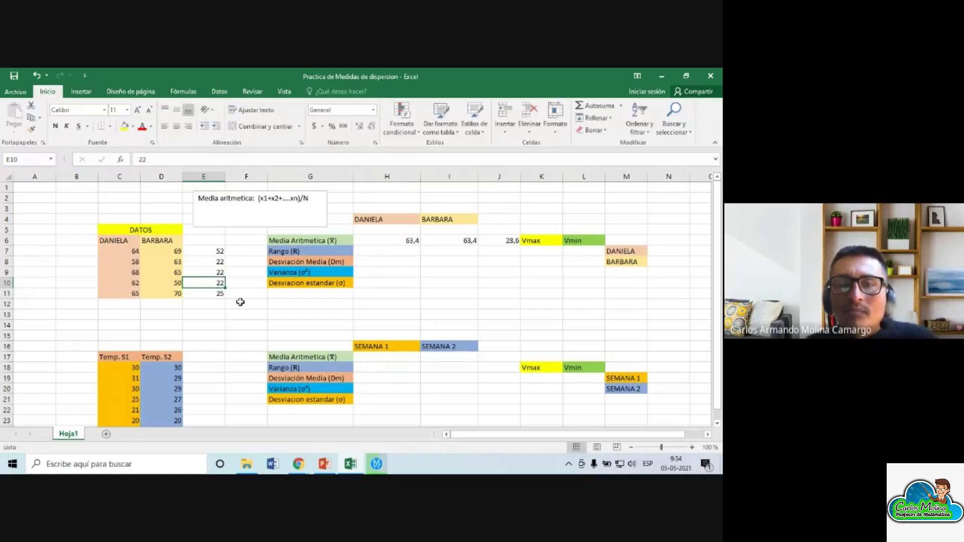
Clear the test values from E7:E11 and delete the extra mean formula in J6
left_click(216, 241)
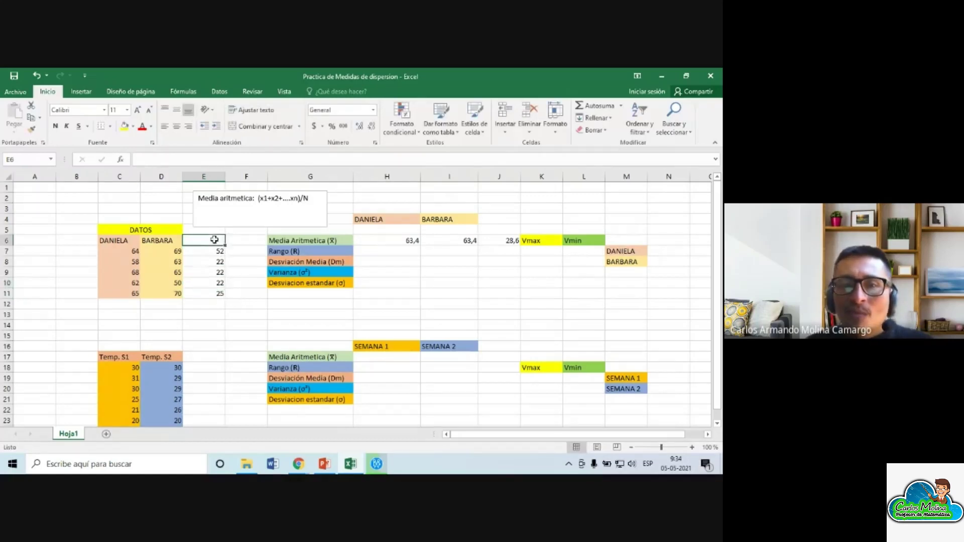
left_click_drag(225, 246, 225, 297)
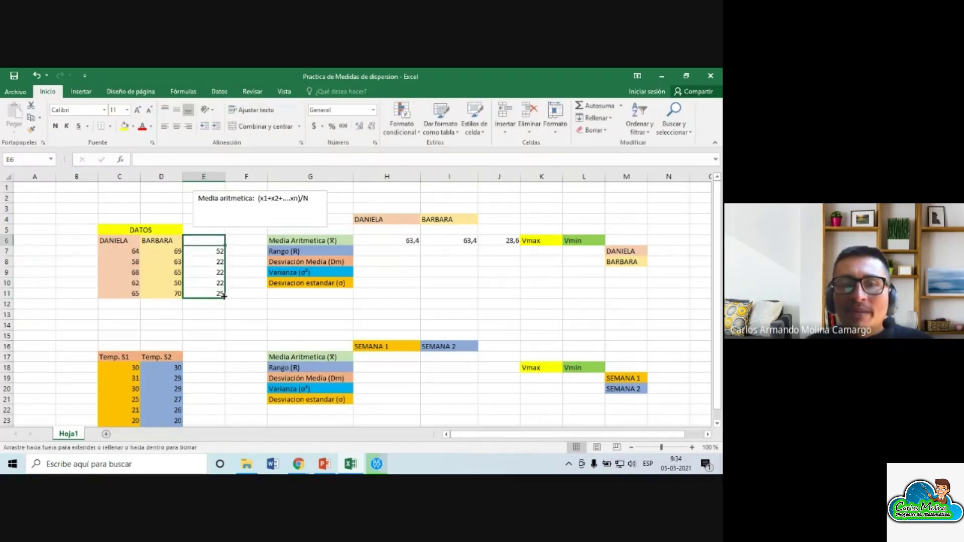
left_click(502, 238)
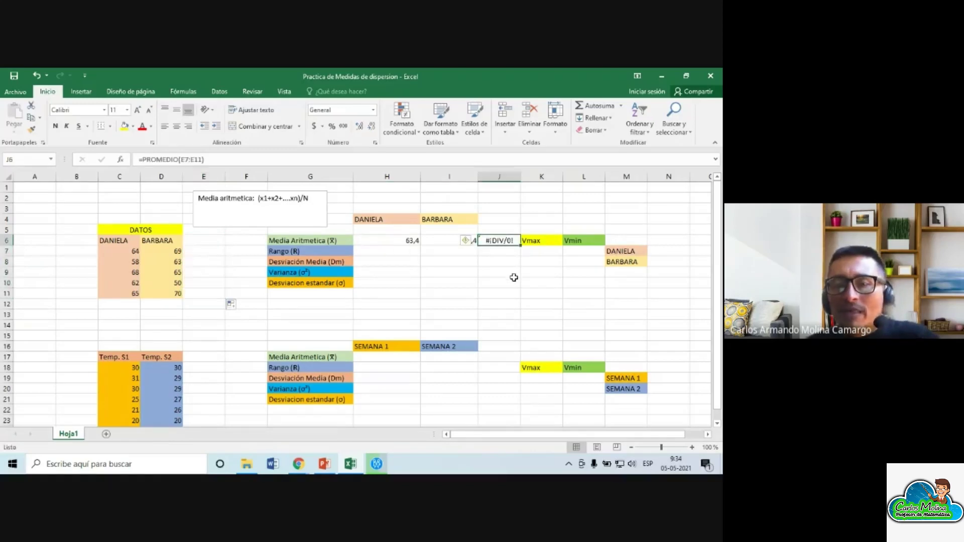
key("Delete")
left_click(499, 271)
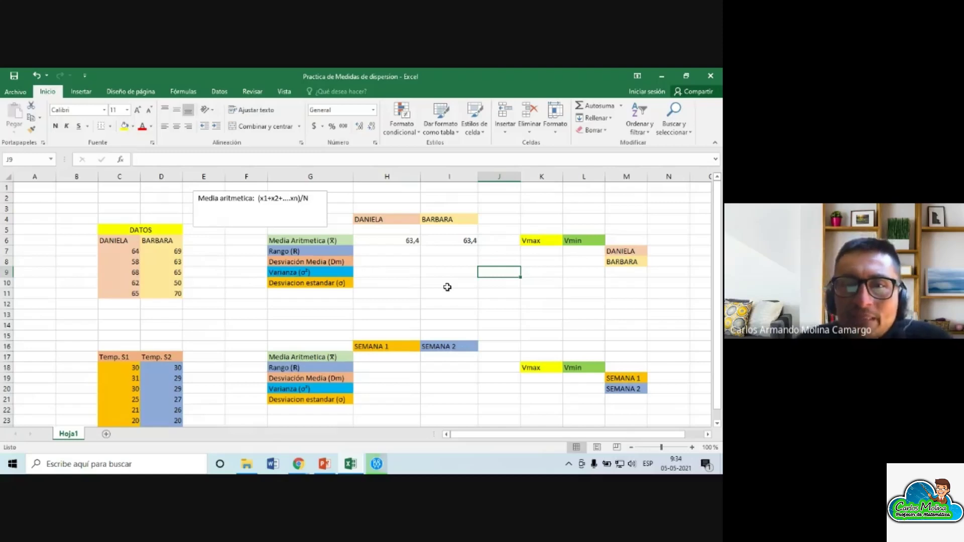
Add the line "Rango: R - r" below the arithmetic mean formula in the text box
left_click(310, 200)
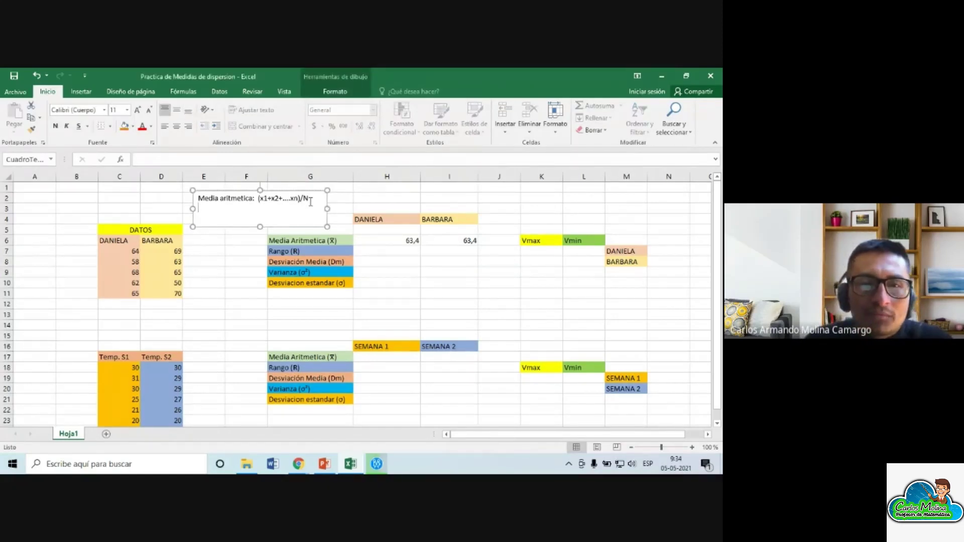
type("ra")
key("BackSpace")
key("BackSpace")
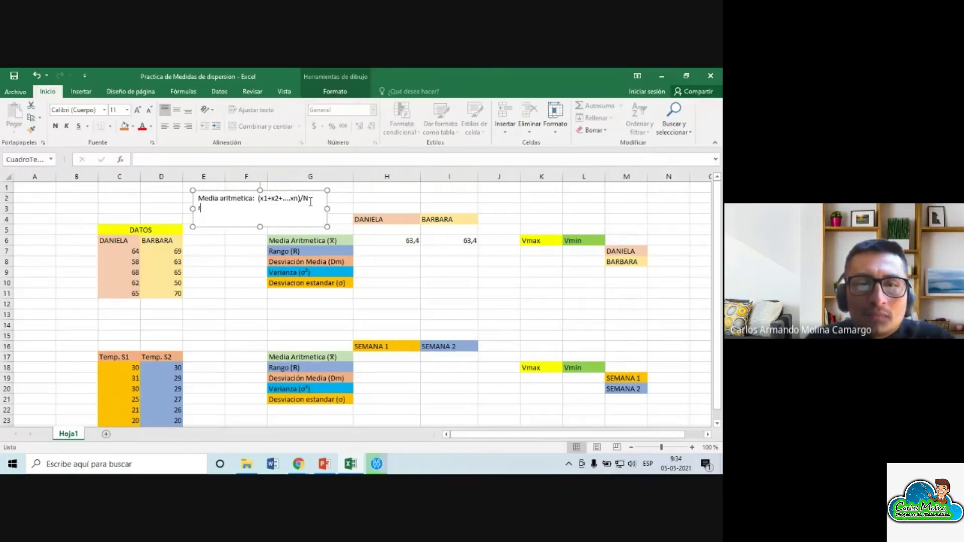
type("R")
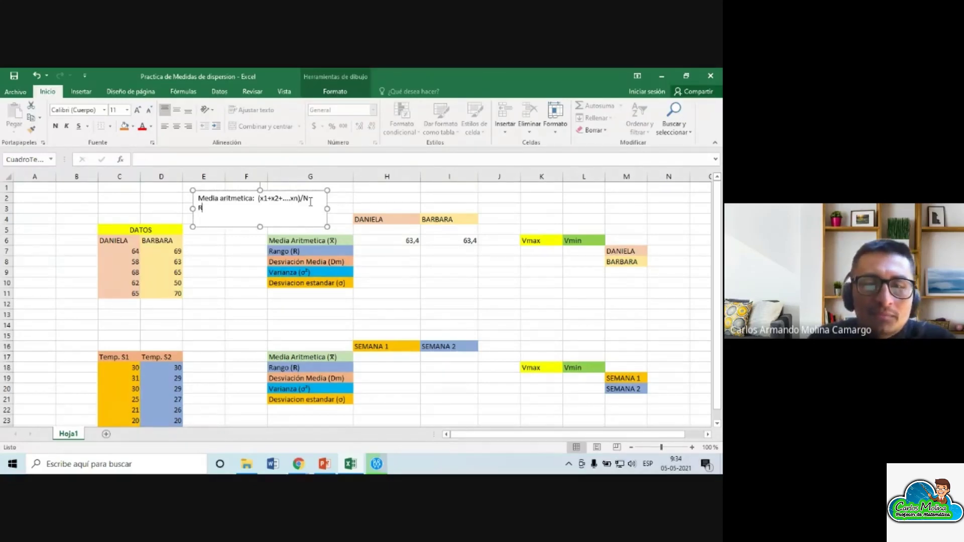
type("ango: R")
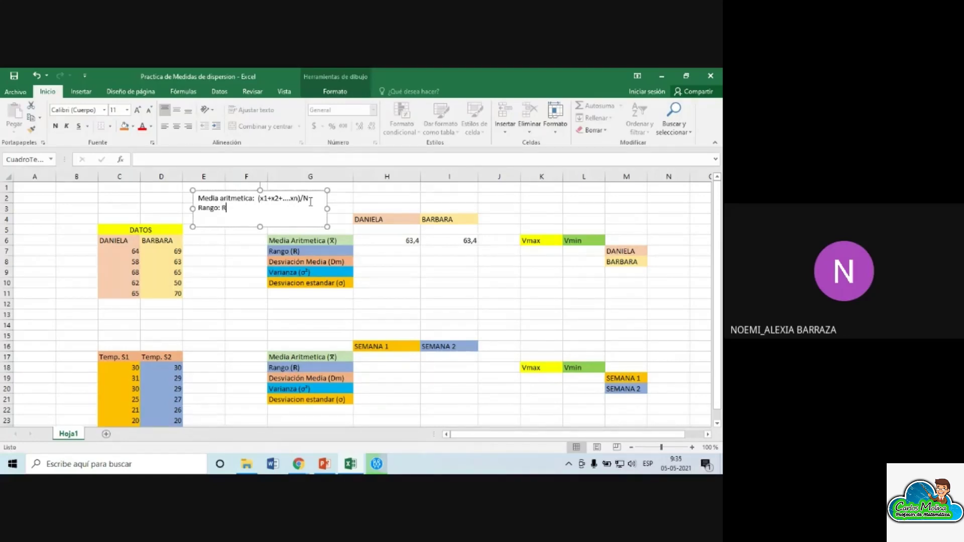
type("m -")
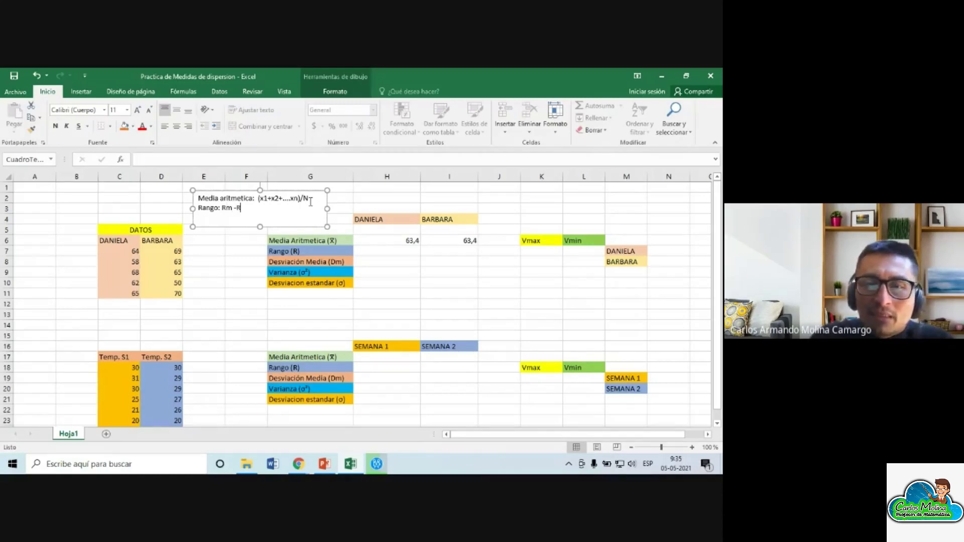
type("R")
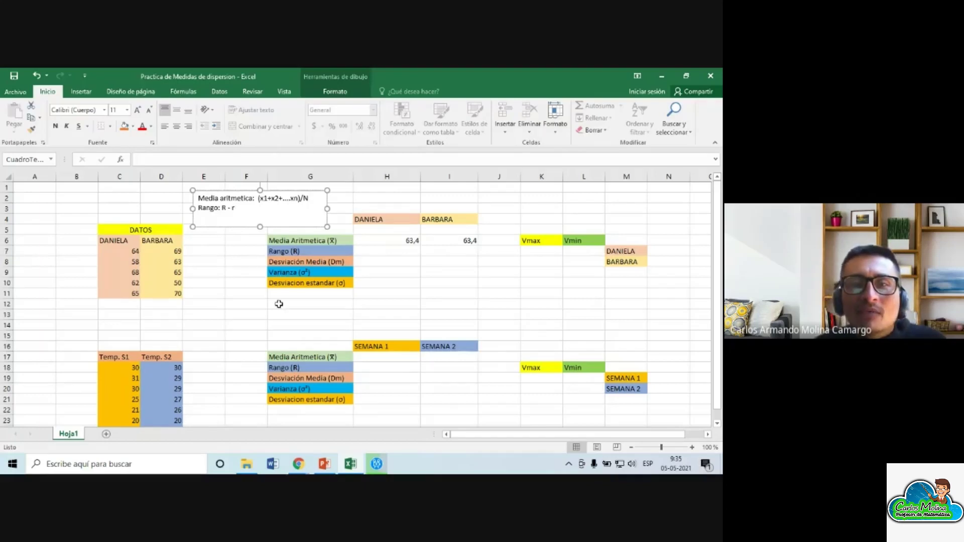
Change the range formula in the text box to "X - x"
left_click(395, 302)
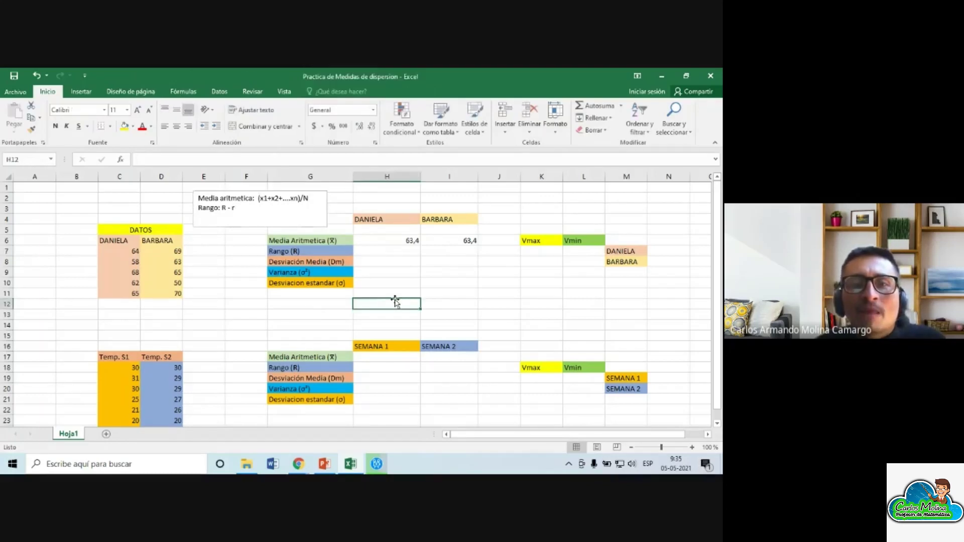
left_click(229, 208)
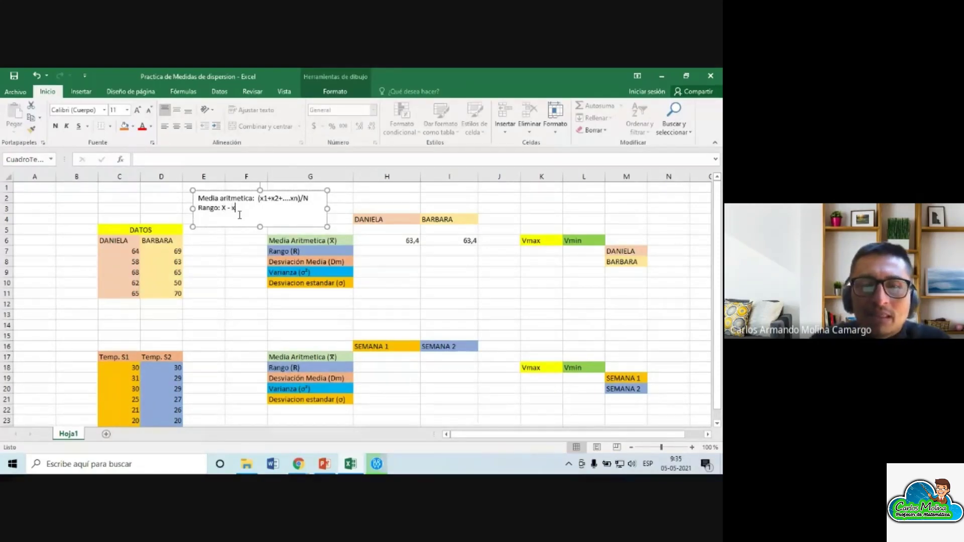
left_click(246, 254)
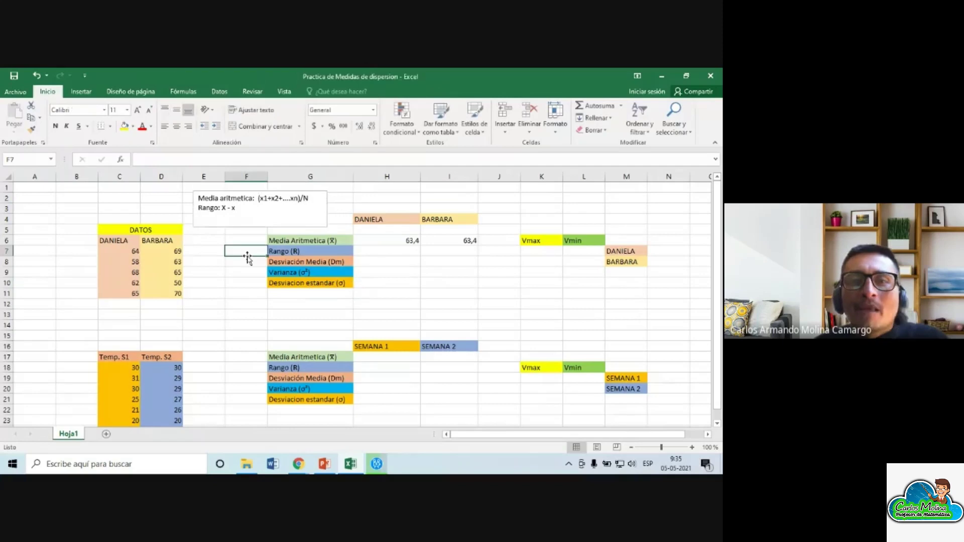
left_click(422, 282)
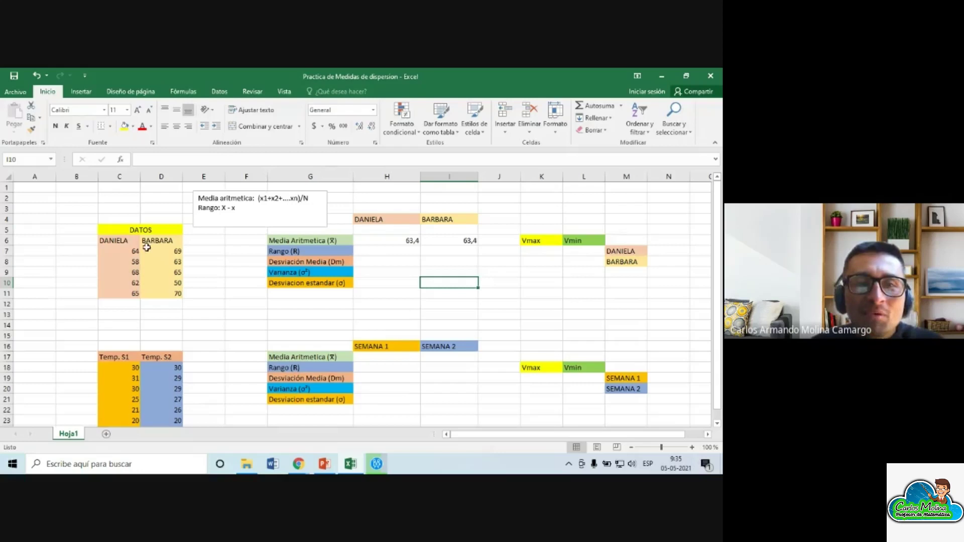
left_click_drag(125, 251, 121, 301)
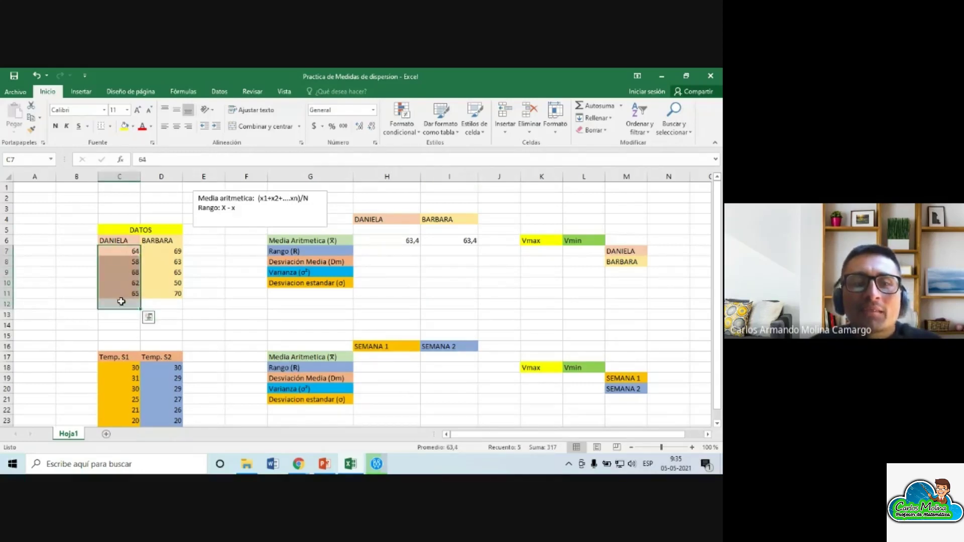
left_click(188, 311)
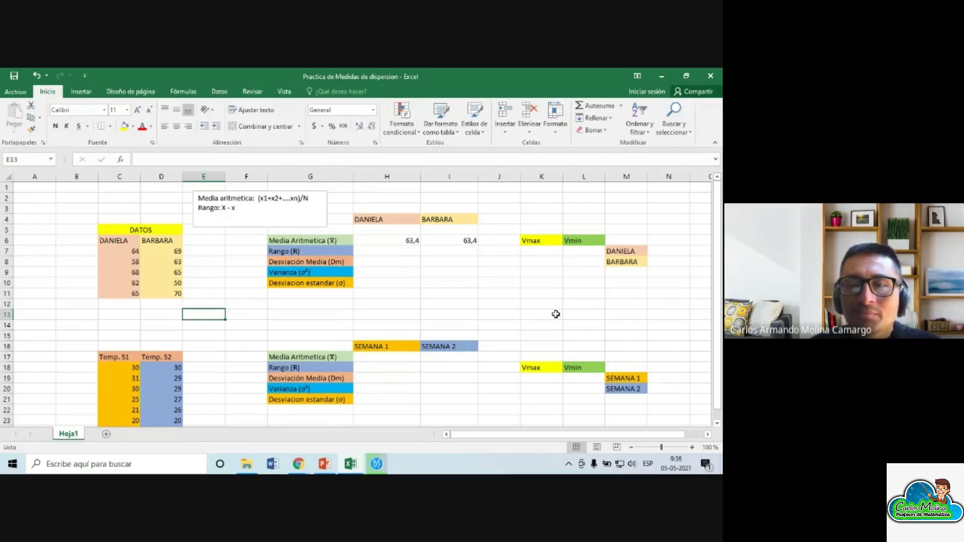
left_click_drag(534, 241, 585, 241)
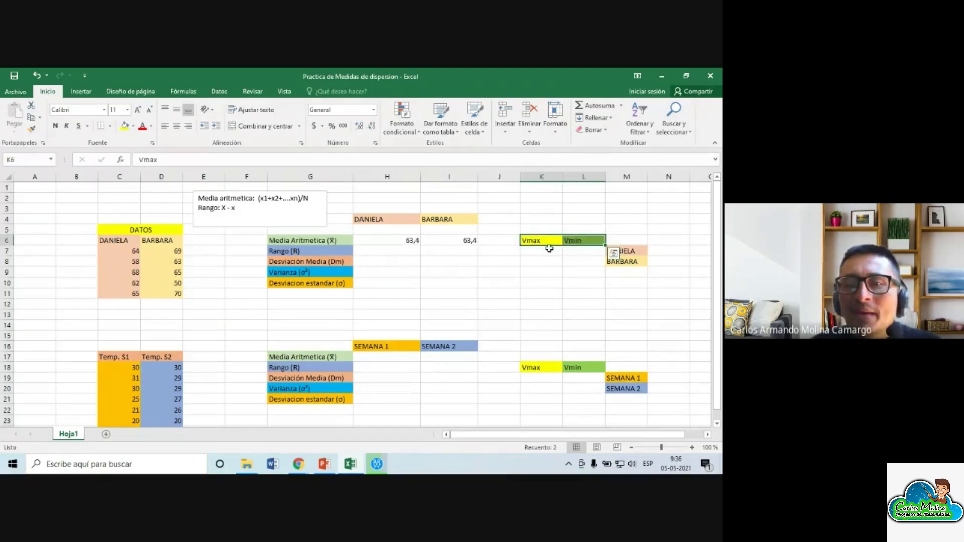
Calculate the first data column's maximum in K7, under Vmax, with the formula =MAX(C7:C11)
left_click(539, 253)
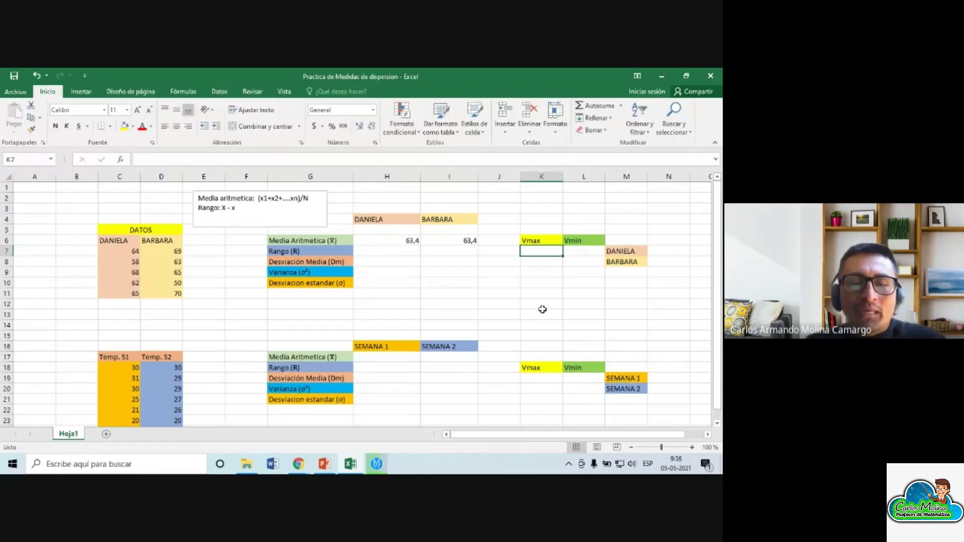
type("=")
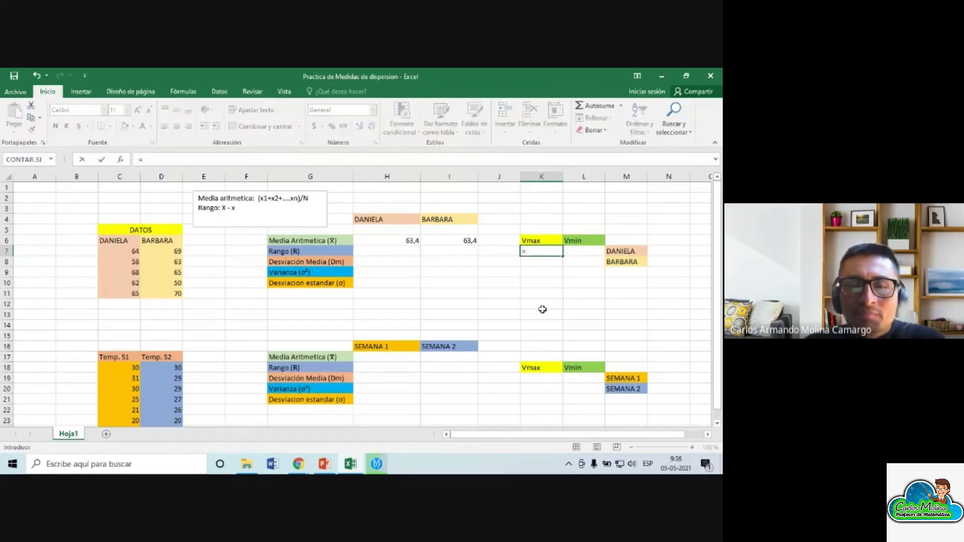
type("ma")
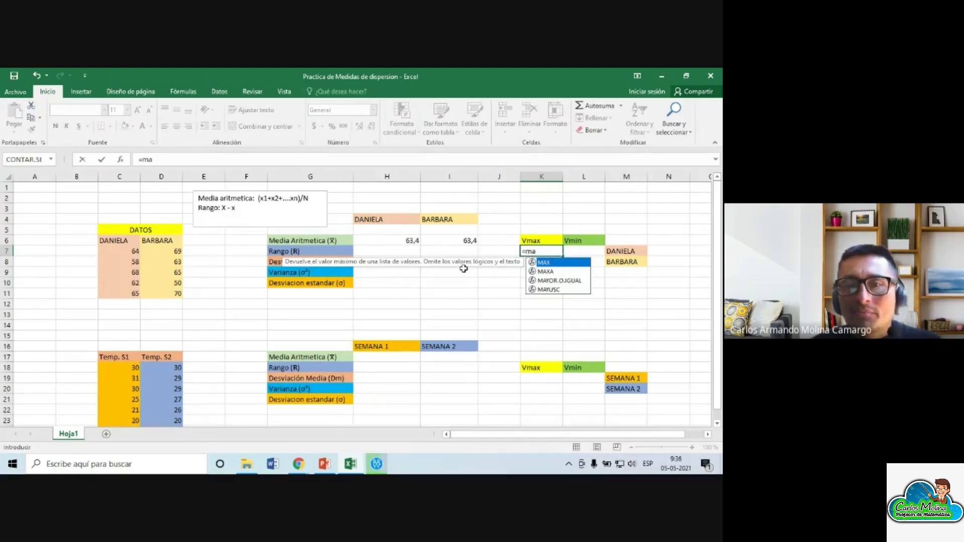
double_click(544, 263)
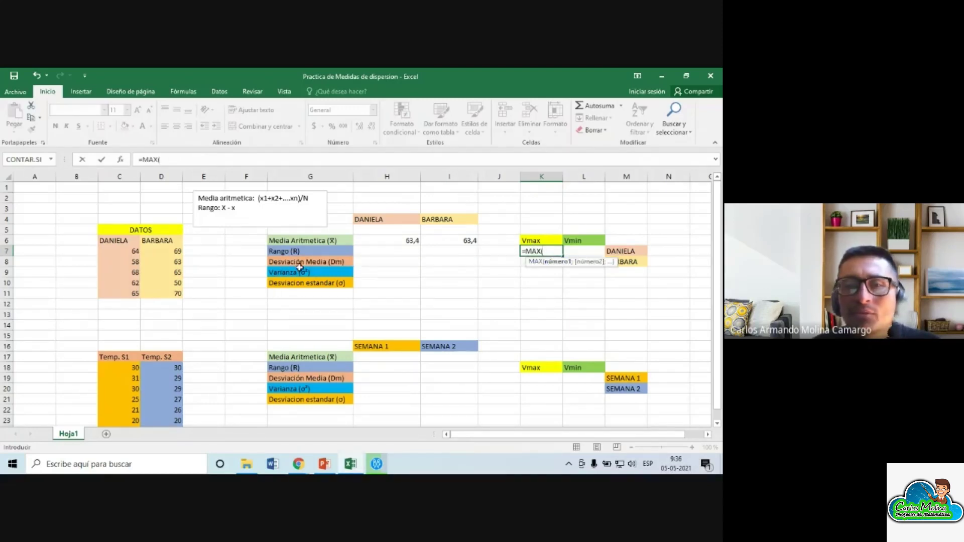
left_click_drag(133, 249, 136, 295)
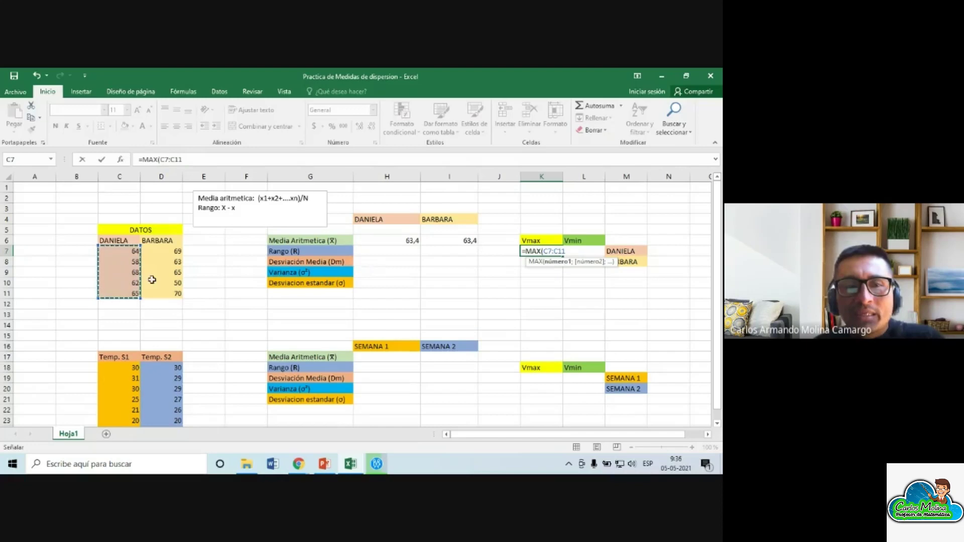
key("Return")
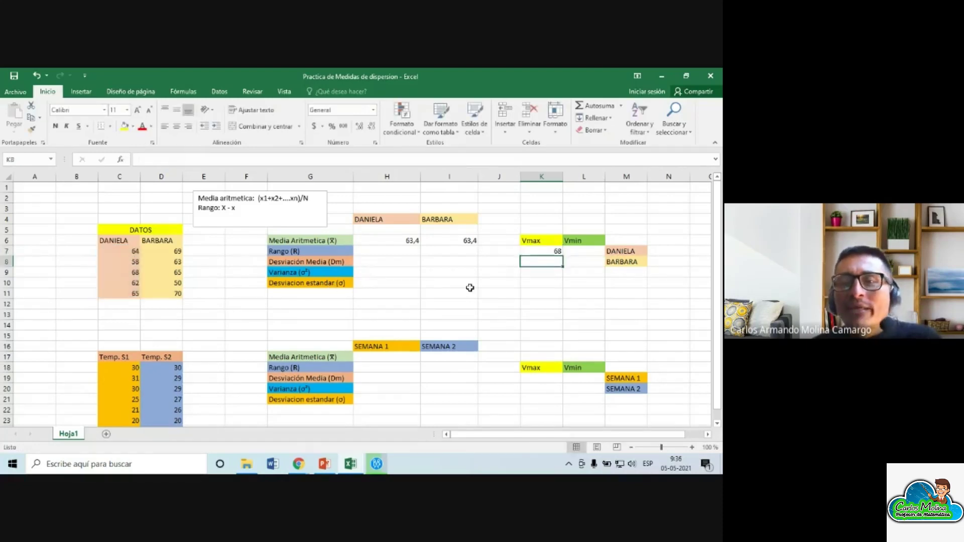
Check the MAX formula in K7 against the source values in C8 and C9
left_click(539, 253)
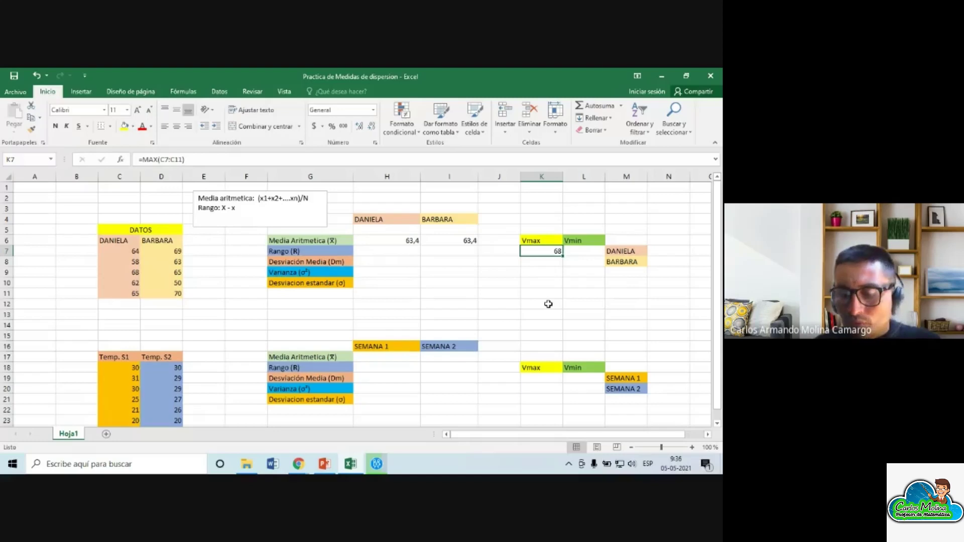
left_click(133, 262)
left_click(132, 271)
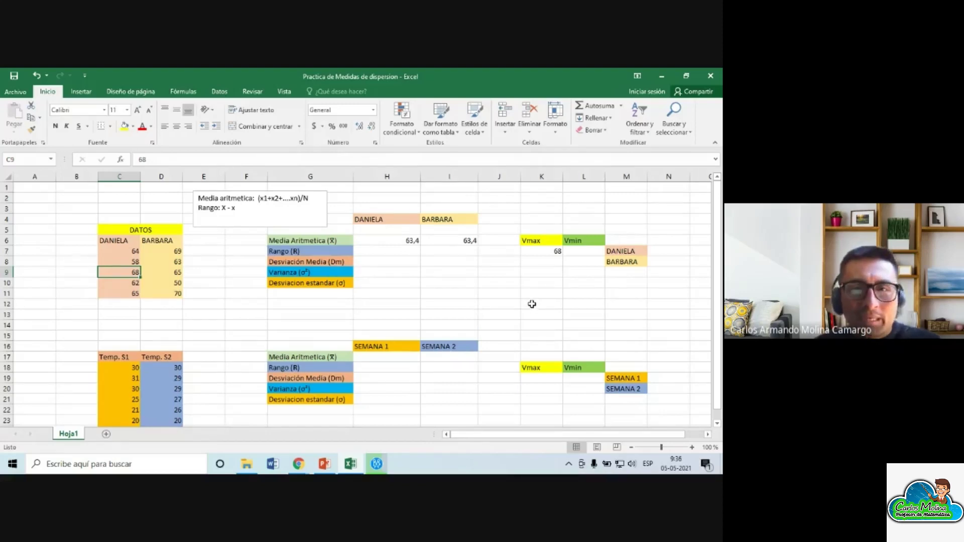
Calculate the first data column's minimum in L7, under Vmin, with the formula =MIN(C7:C11)
left_click(579, 253)
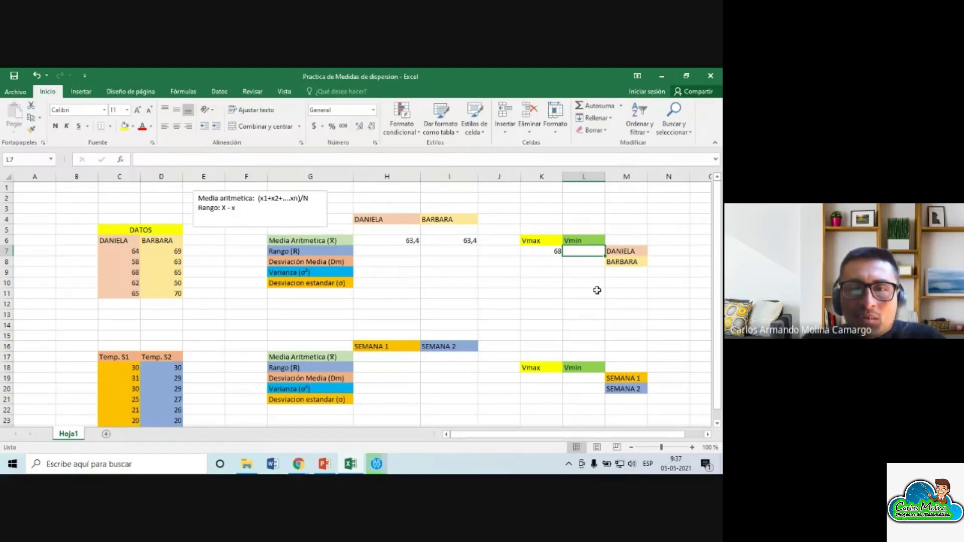
type("=")
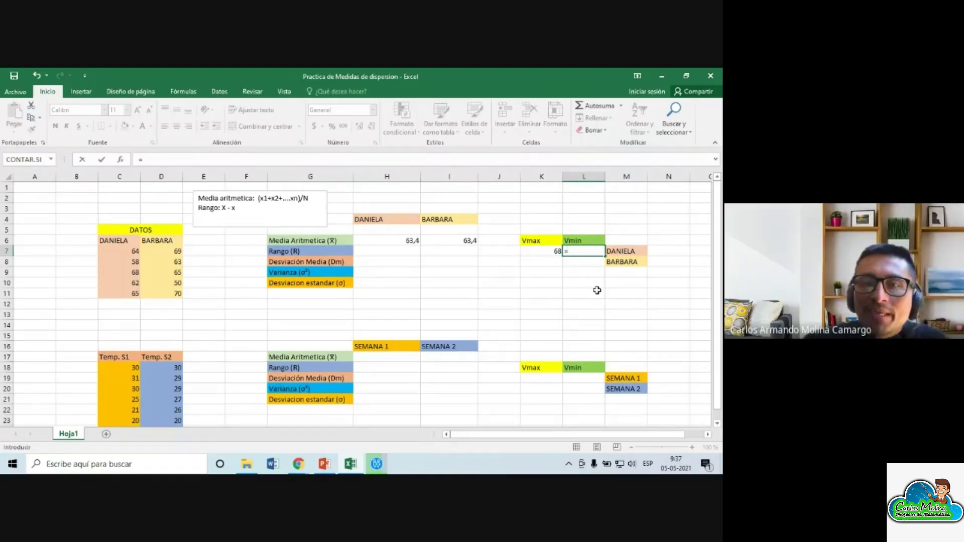
type("min")
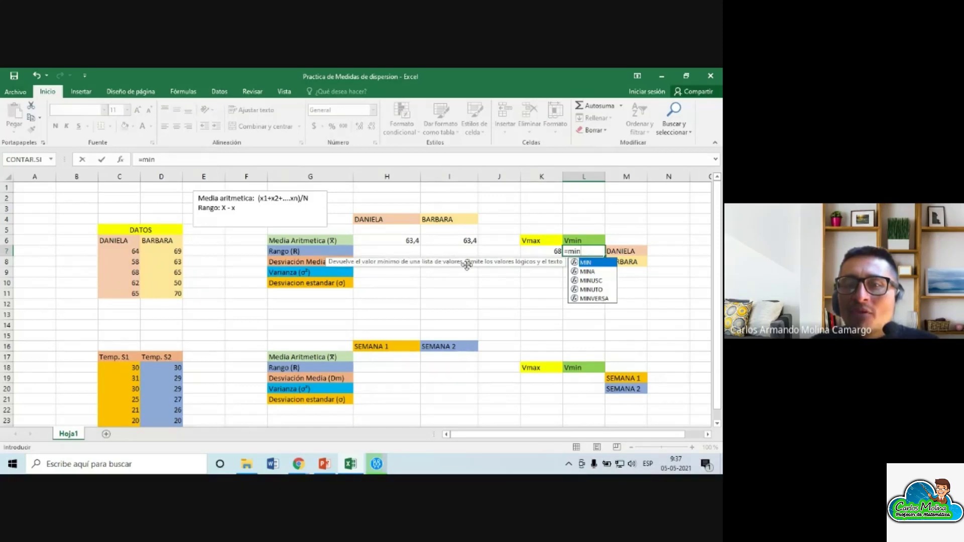
double_click(590, 267)
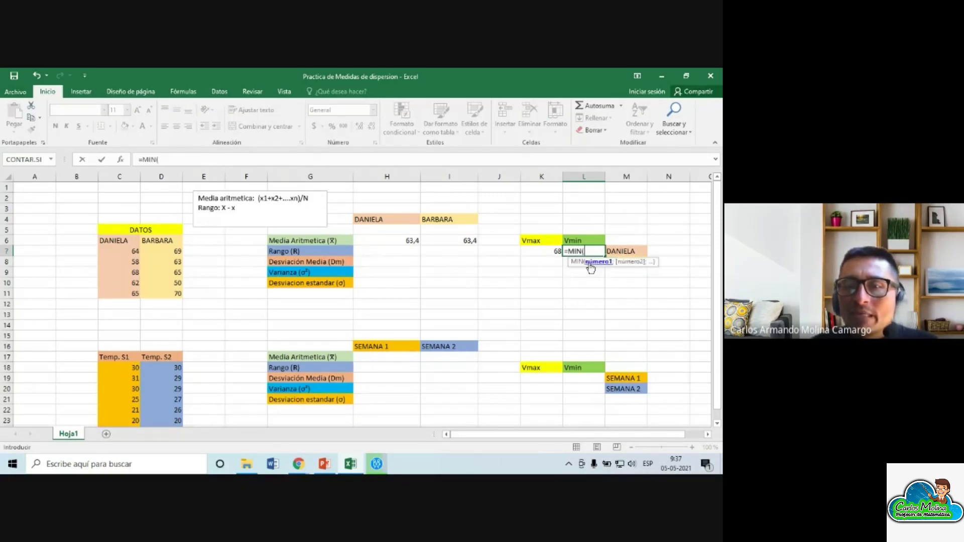
left_click_drag(128, 251, 134, 296)
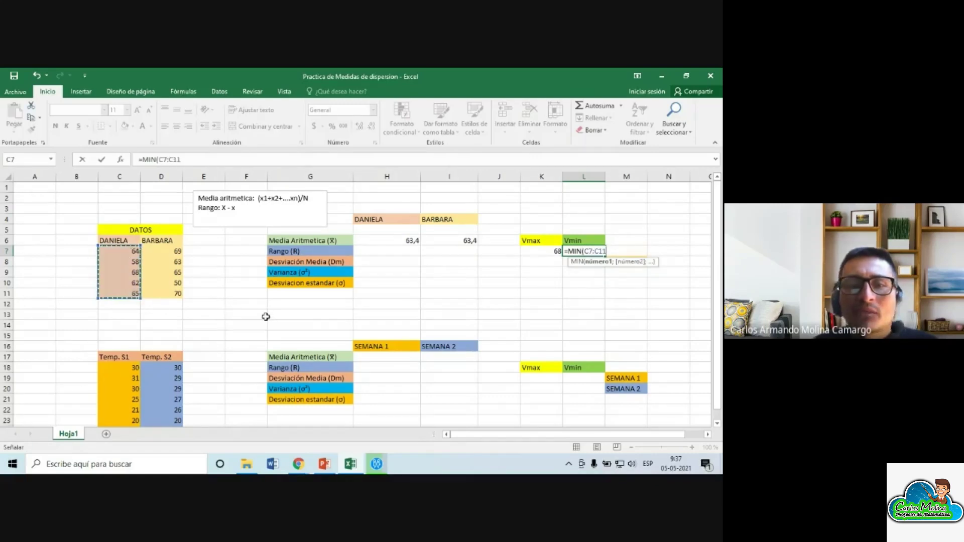
key("Return")
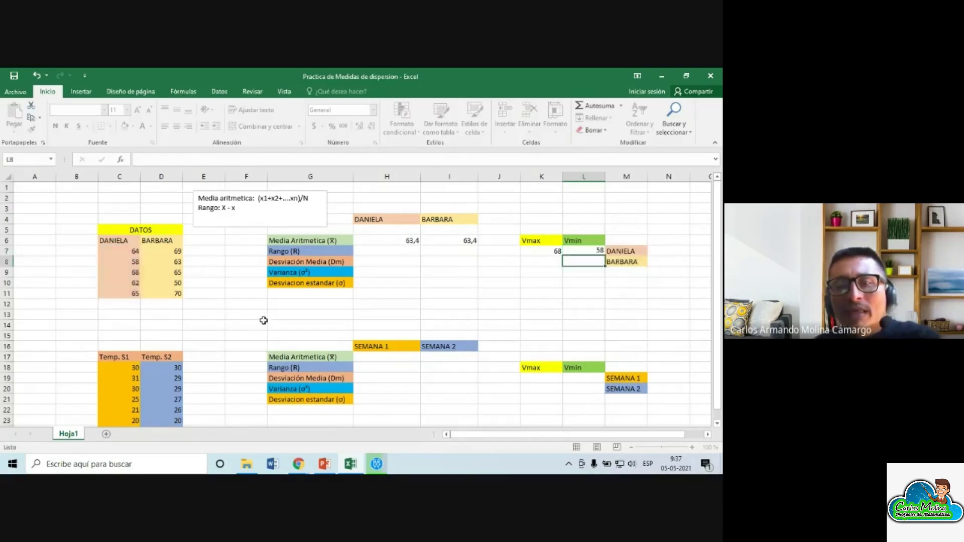
Check the minimum in L7 against the source value in C8
left_click(585, 316)
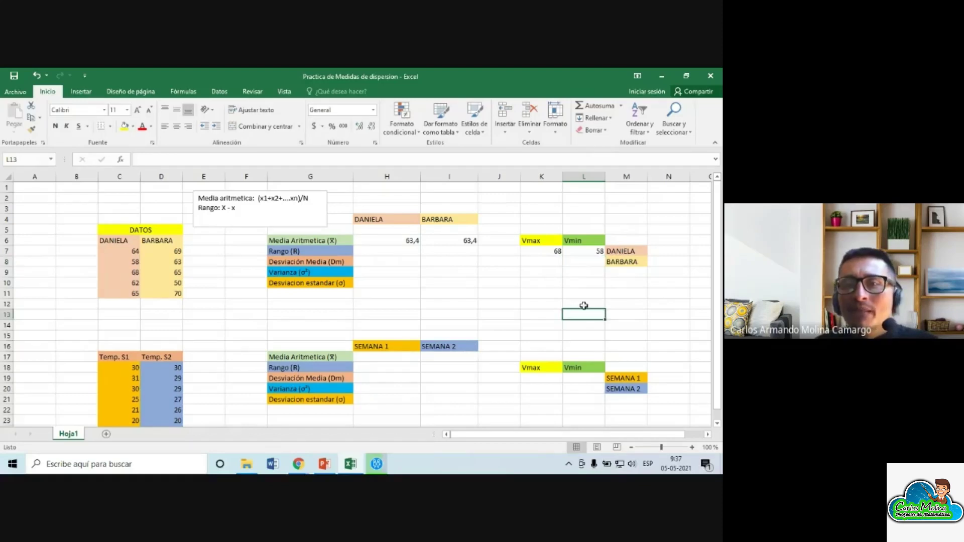
left_click(129, 261)
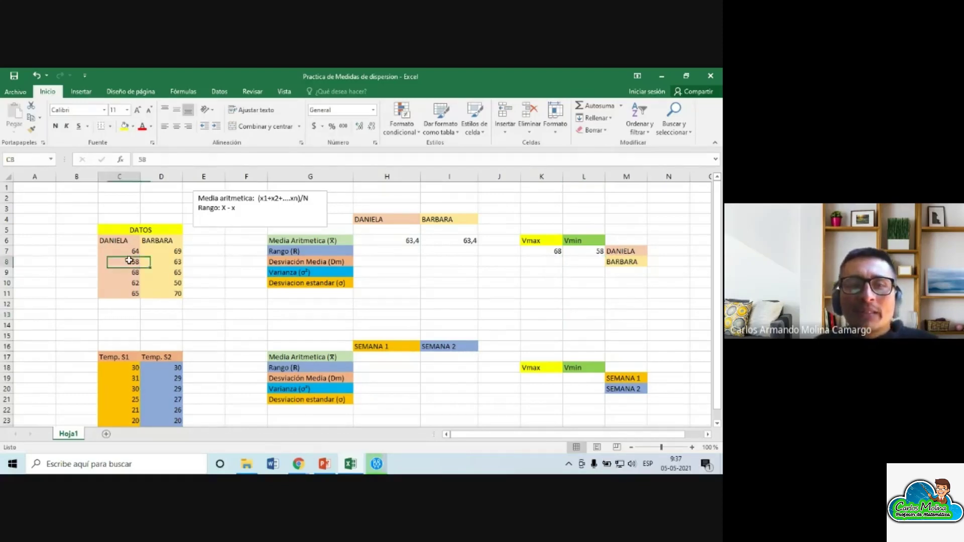
left_click(579, 281)
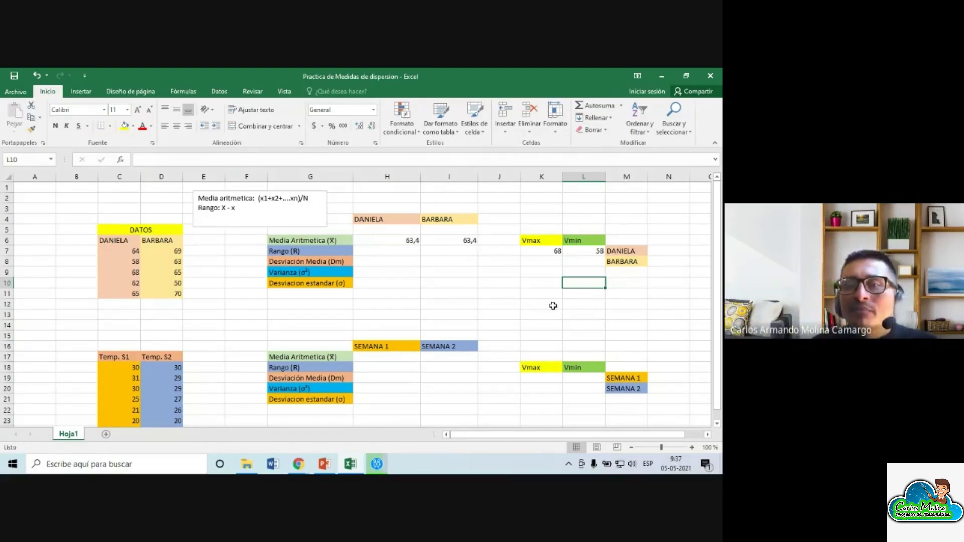
Try to fill the MAX formula from K7 down into K8, and clear the copied formula
left_click(543, 251)
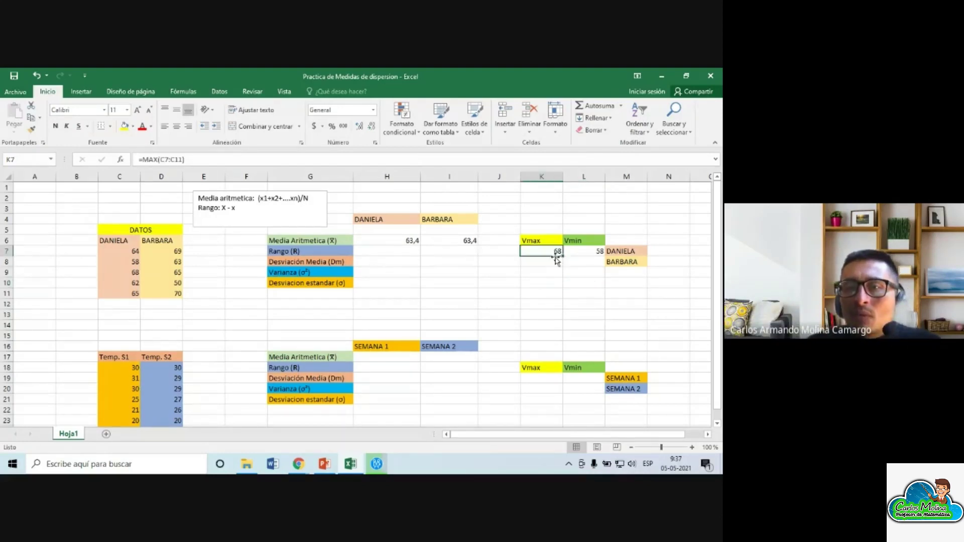
left_click_drag(562, 257, 562, 264)
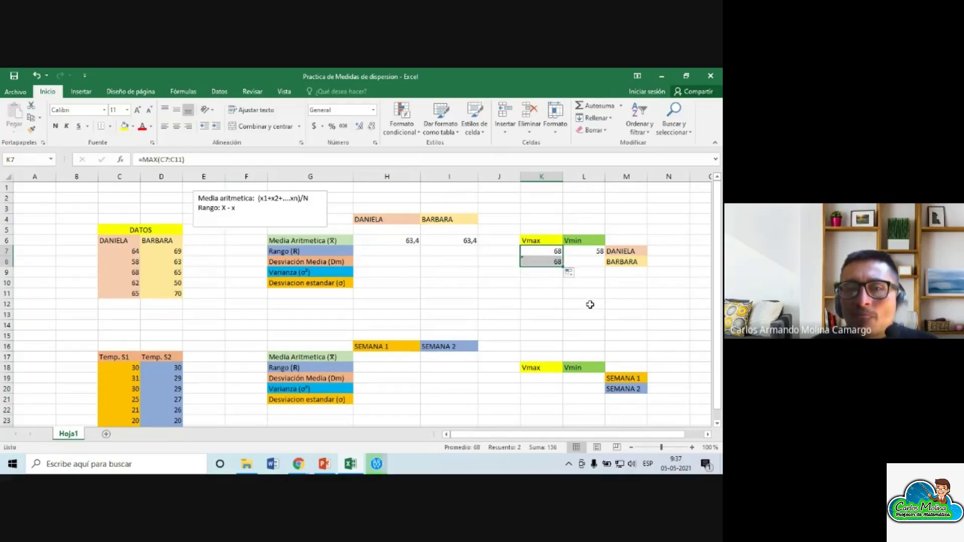
key("Down")
key("Down")
key("Down")
left_click(555, 264)
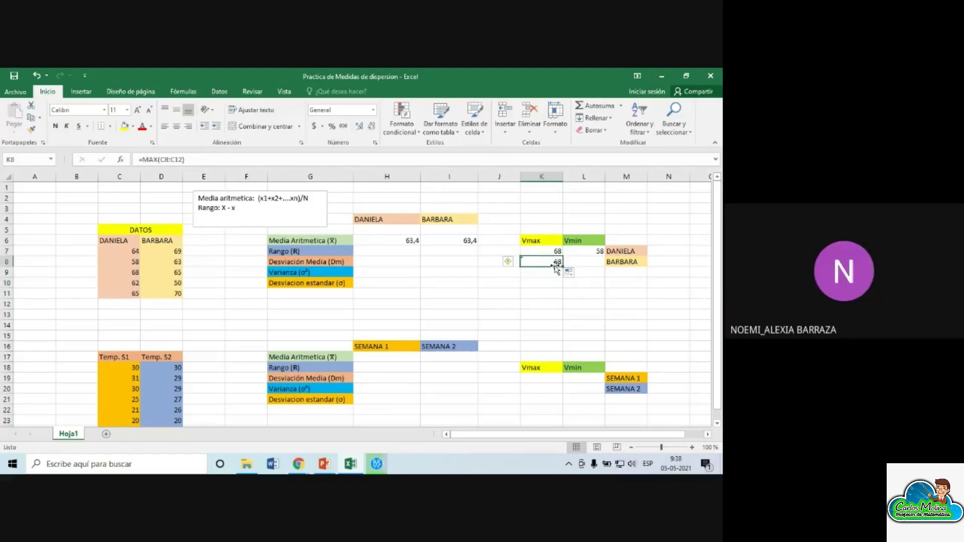
key("Delete")
left_click(575, 292)
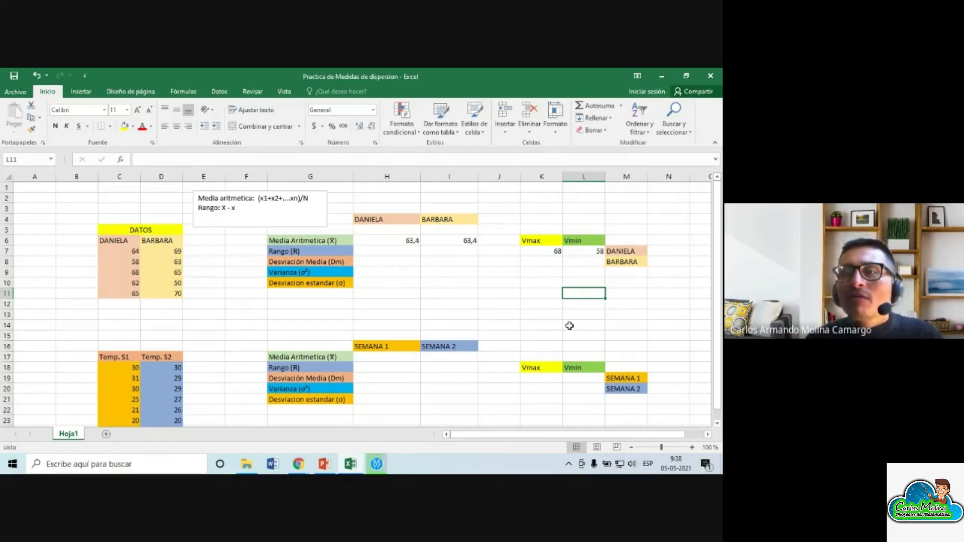
Calculate the second data column's maximum in K8, under Vmax, with the formula =MAX(D7:D11)
left_click(536, 262)
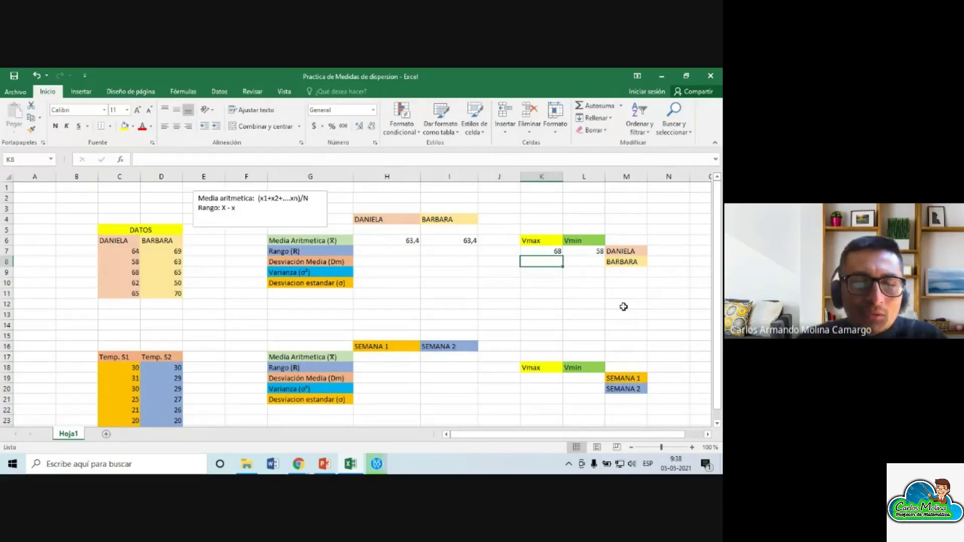
type("=")
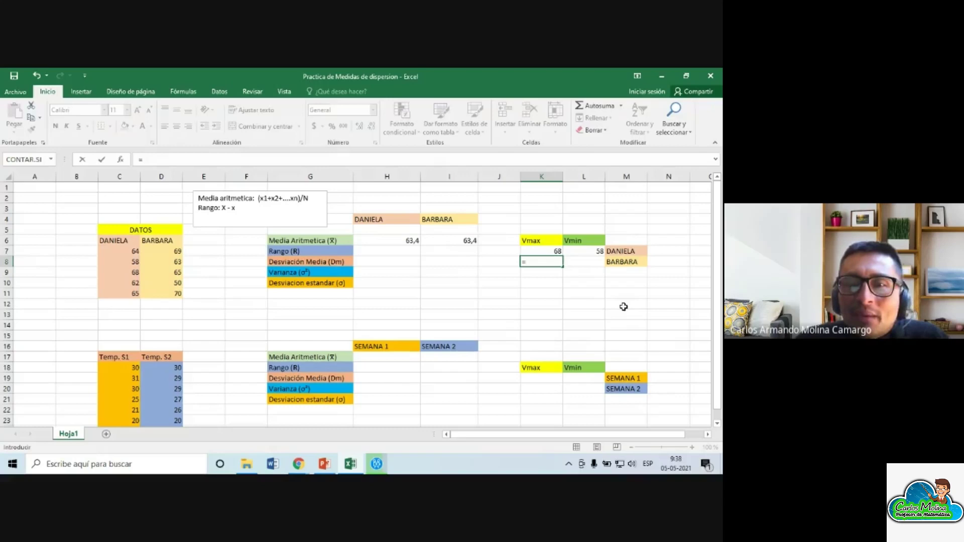
type("ma")
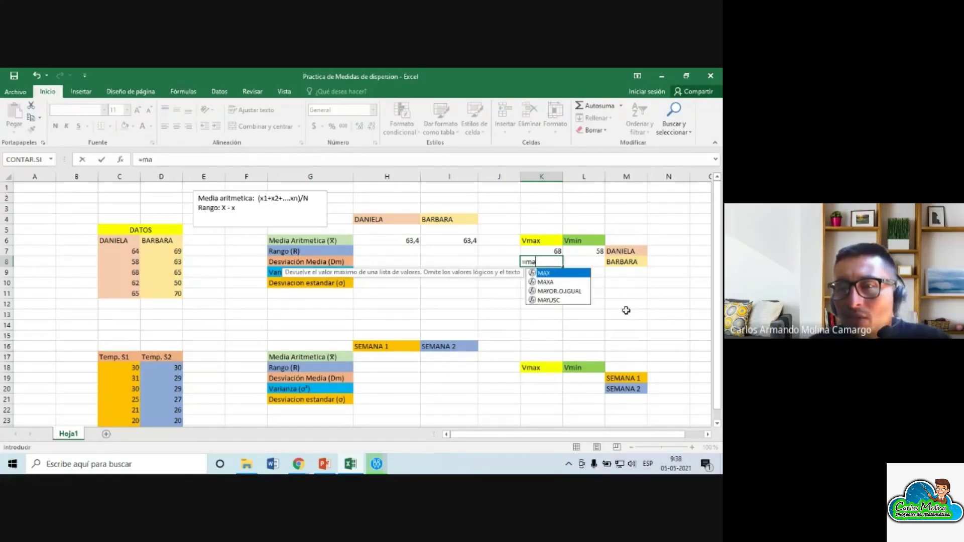
double_click(551, 274)
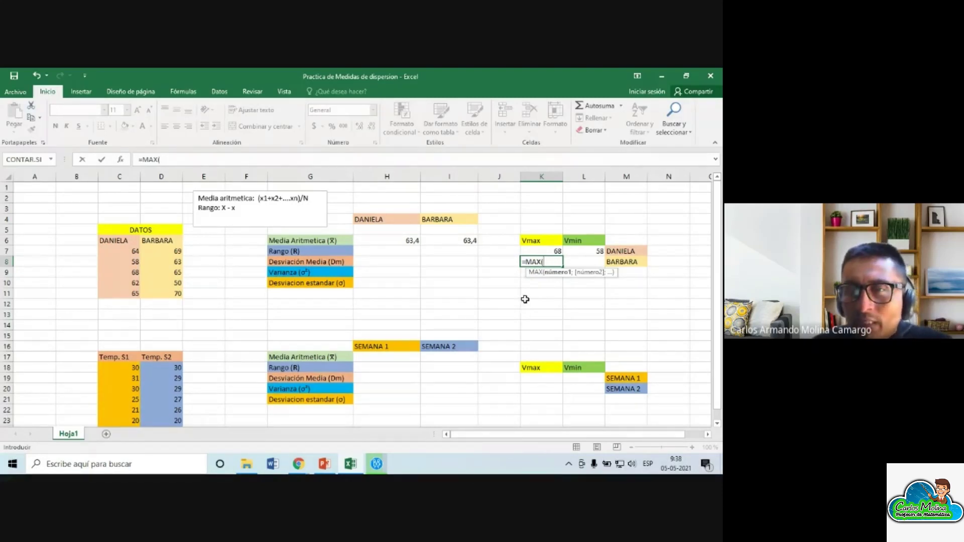
left_click_drag(176, 254, 178, 292)
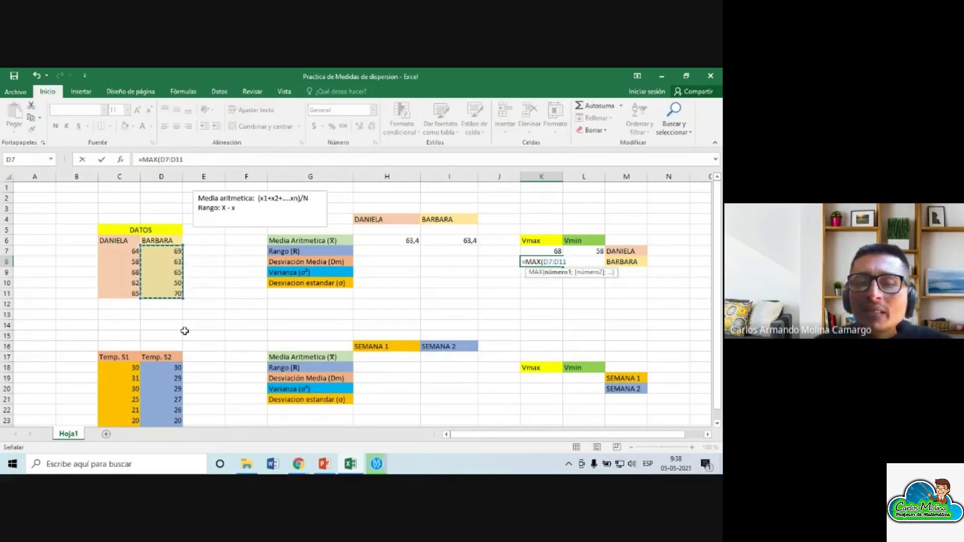
key("Return")
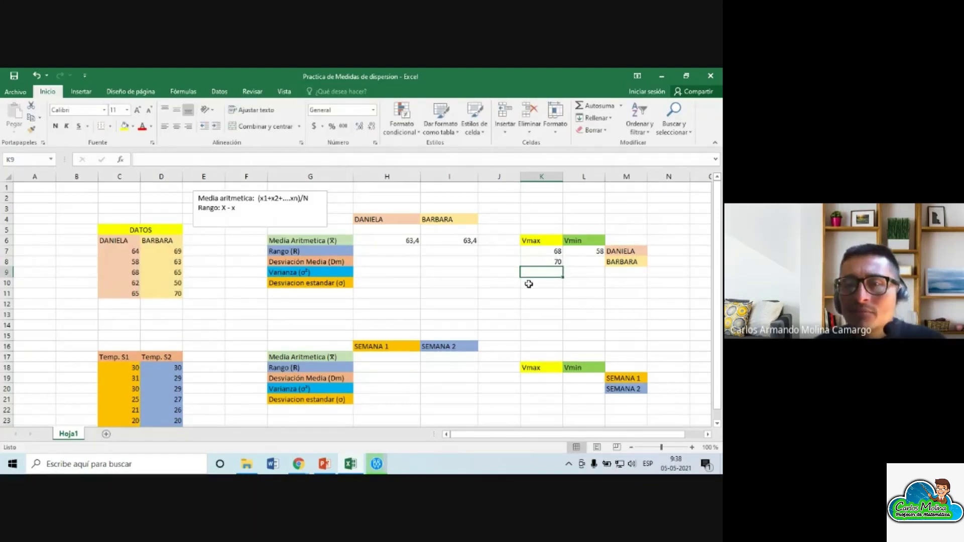
left_click(550, 261)
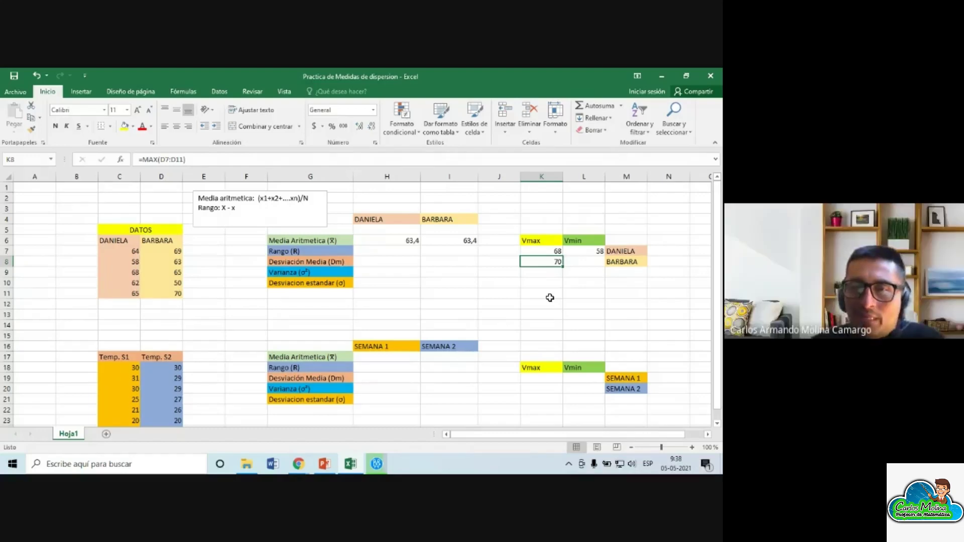
Calculate the second data column's minimum in L8, under Vmin, with the formula =MIN(D7:D11)
left_click(585, 263)
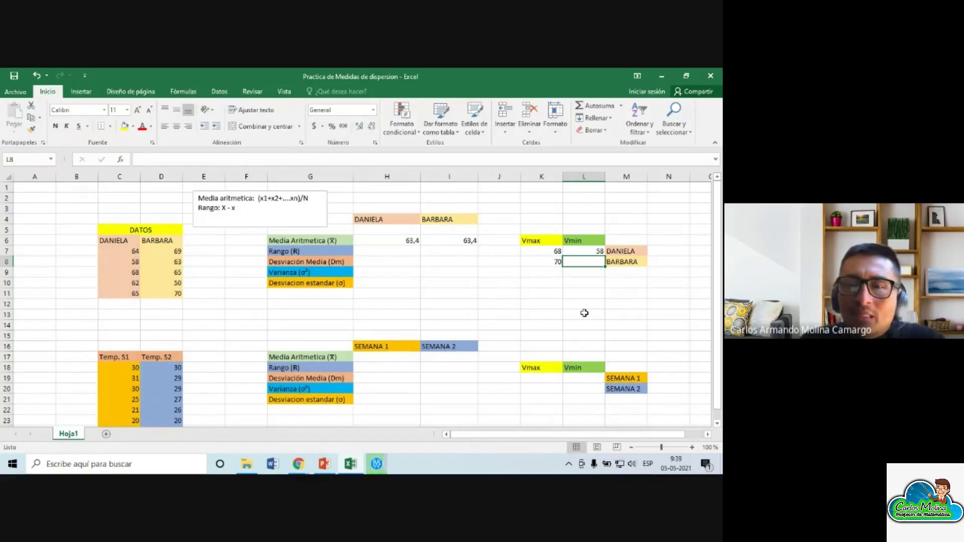
type("=min")
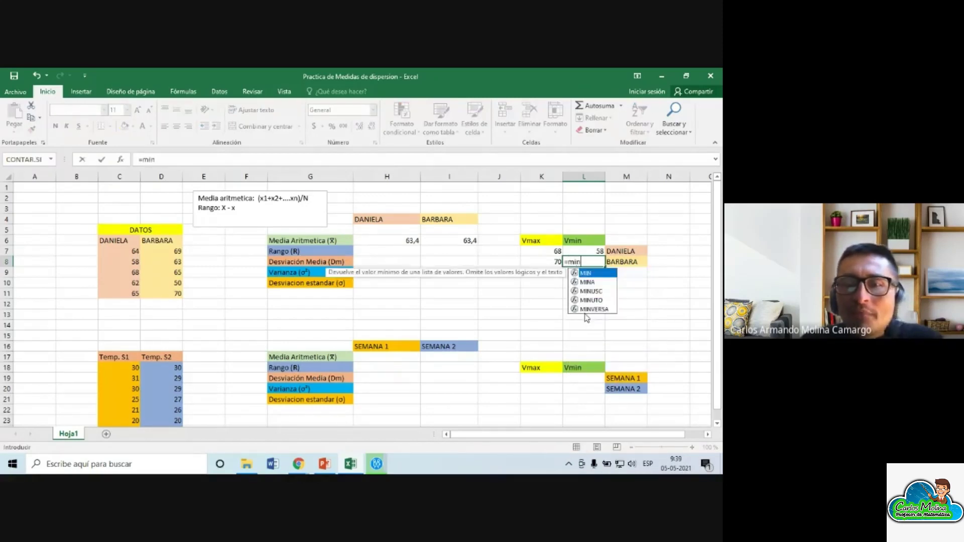
double_click(591, 274)
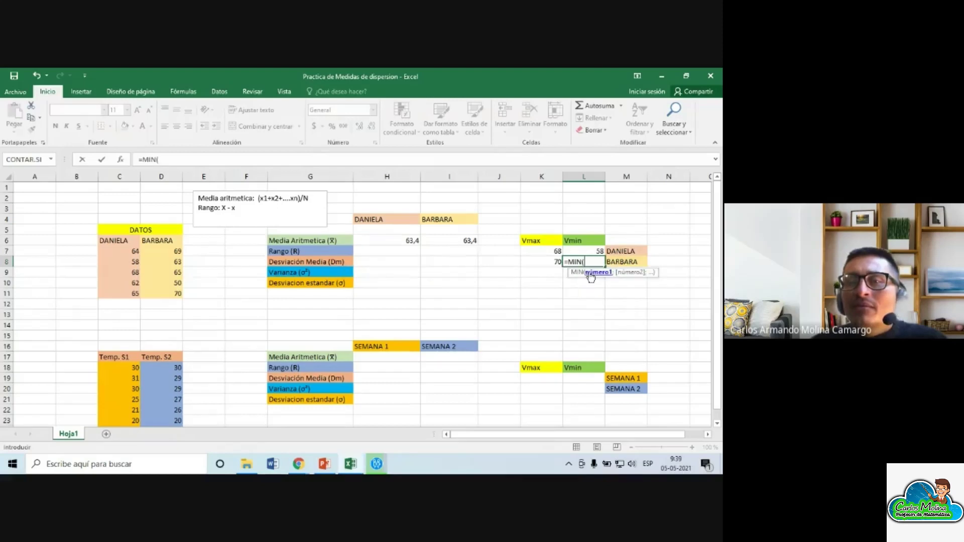
left_click_drag(166, 252, 168, 301)
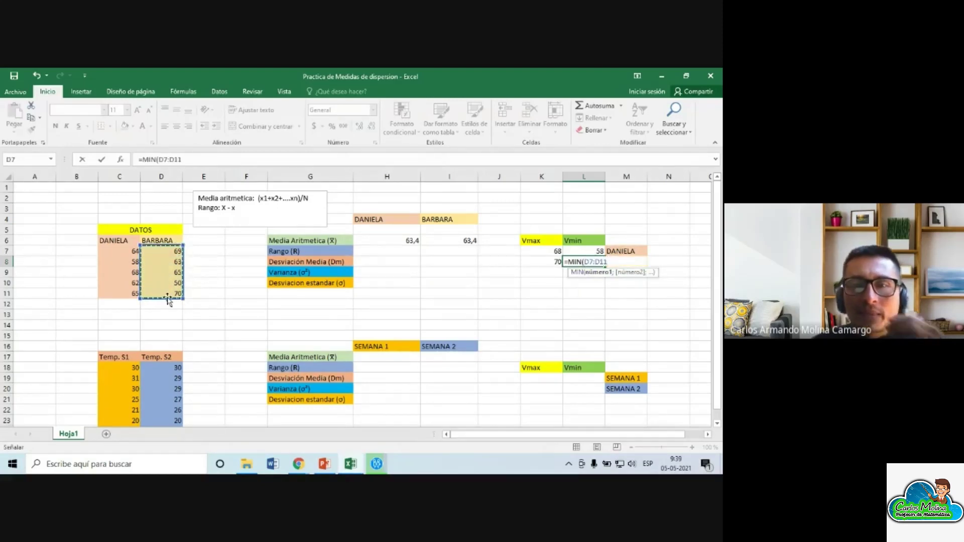
key("Return")
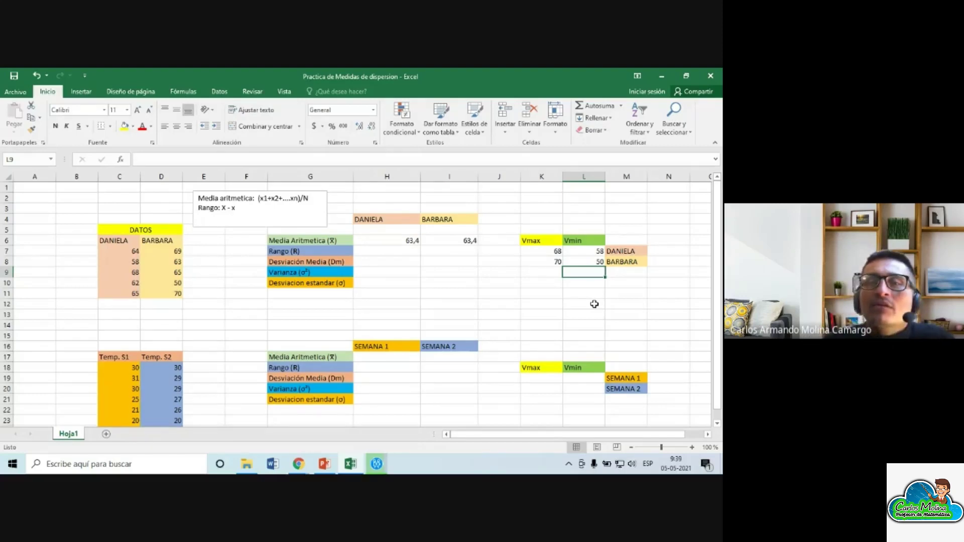
Calculate the first data set's range in H7, in the Rango (R) row, with the formula =K7-L7
left_click(389, 251)
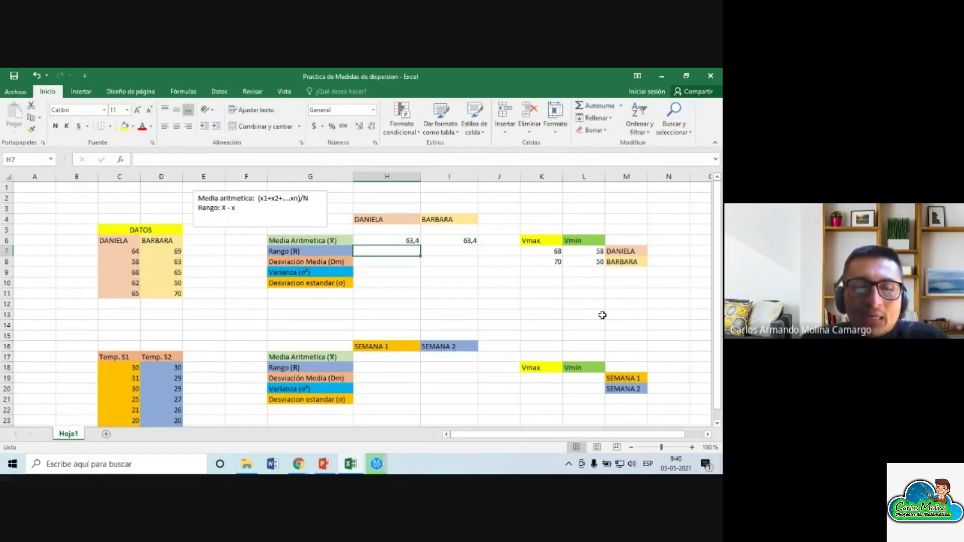
type("=")
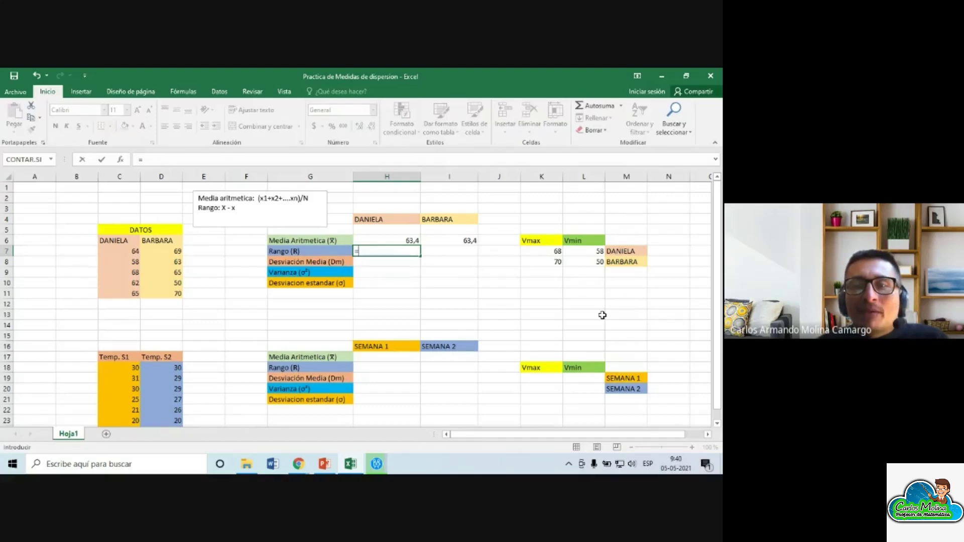
left_click(555, 252)
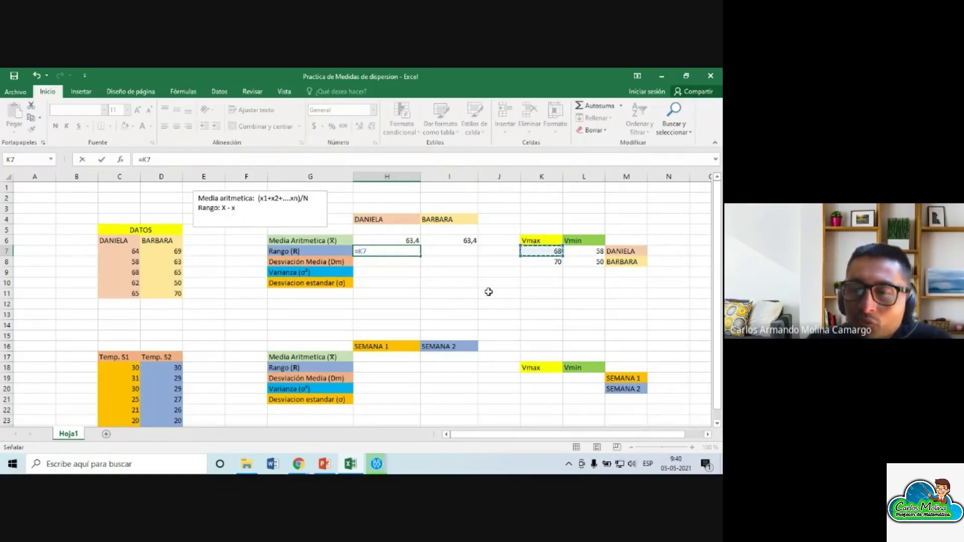
type("-")
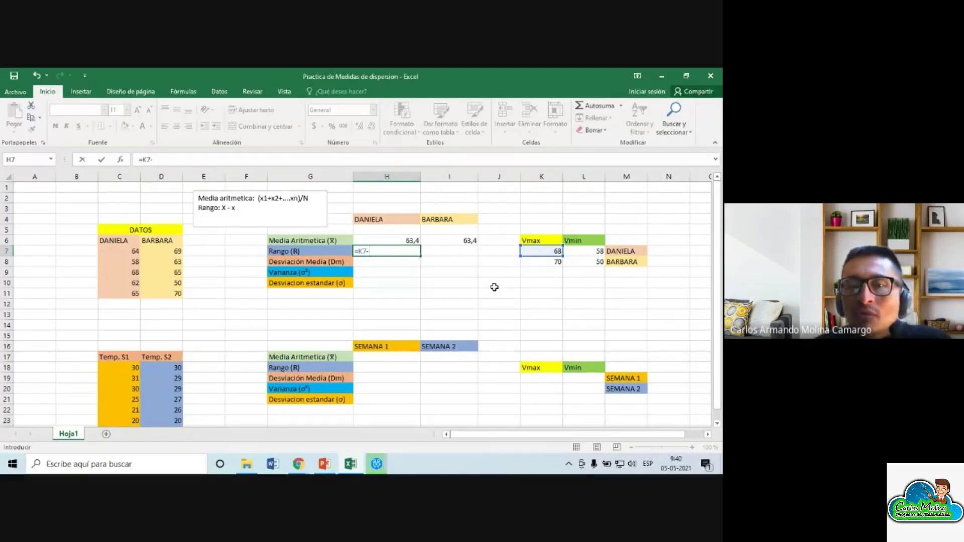
left_click(584, 251)
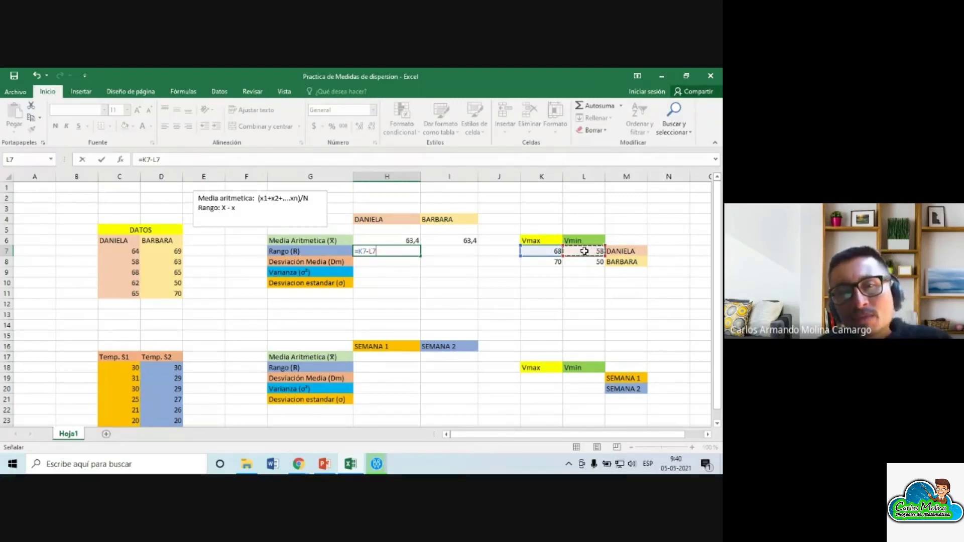
key("Return")
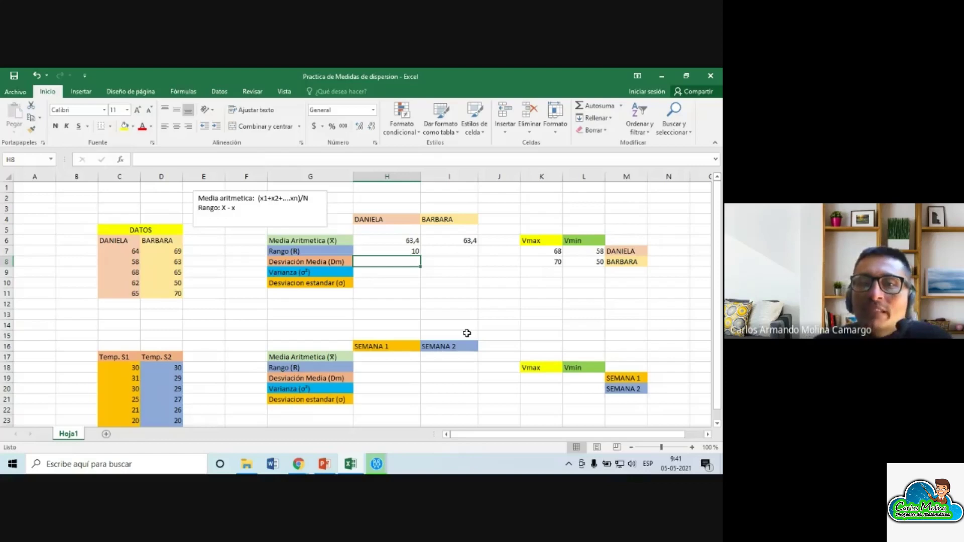
Calculate the second data set's range in I7, in the Rango (R) row, with the formula =K8-L8
left_click(447, 250)
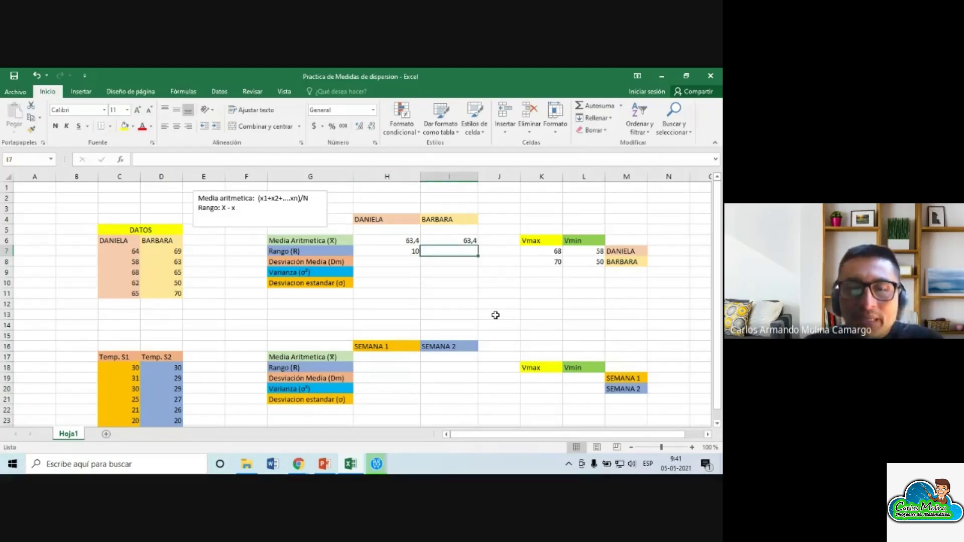
type("=")
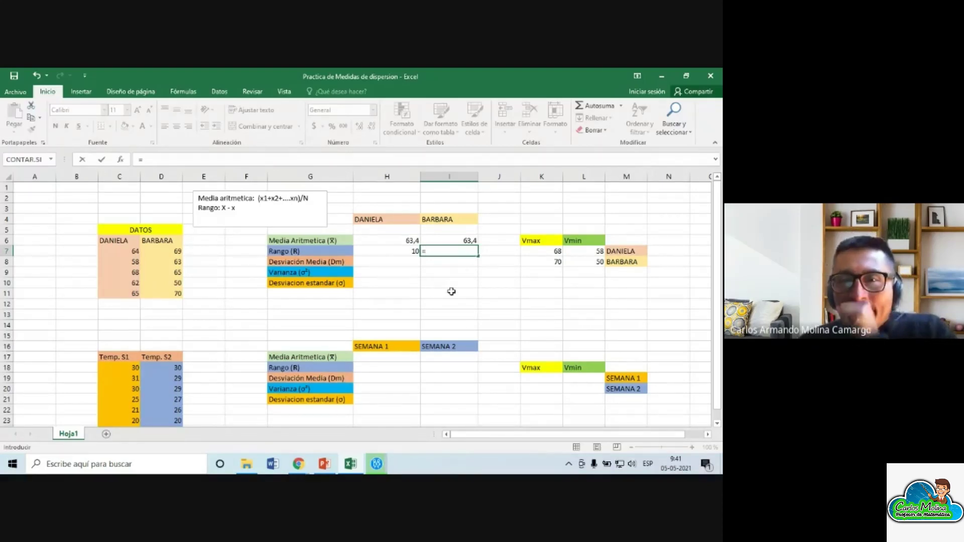
left_click(547, 261)
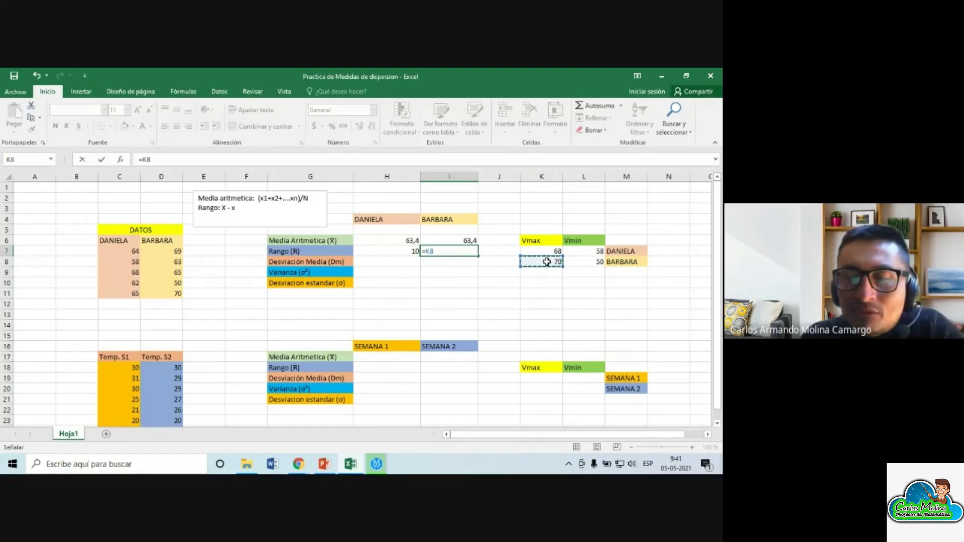
type("-")
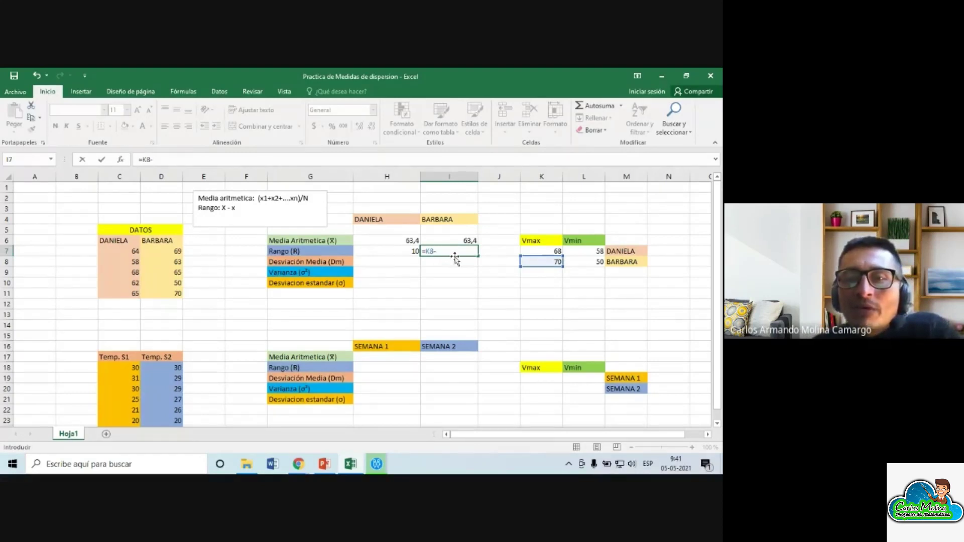
left_click(592, 262)
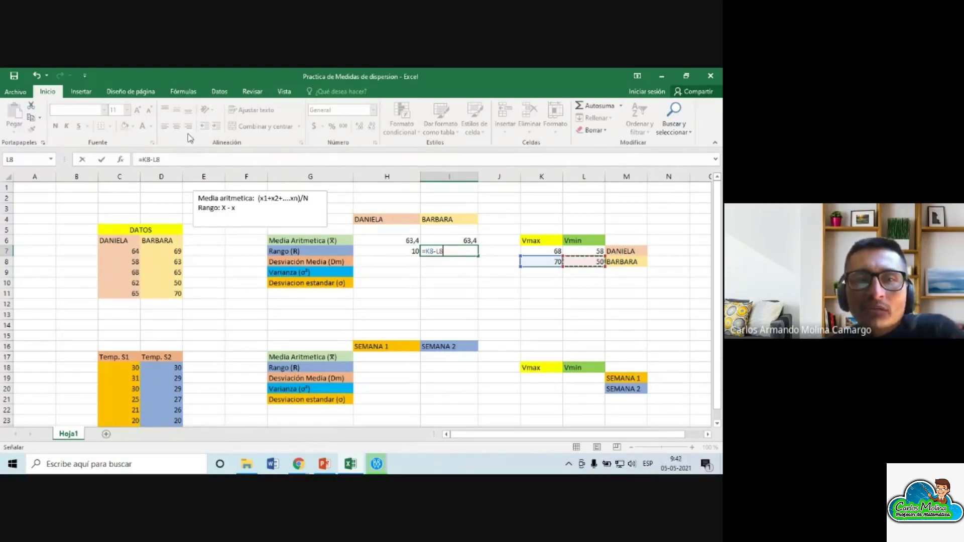
left_click_drag(177, 160, 124, 166)
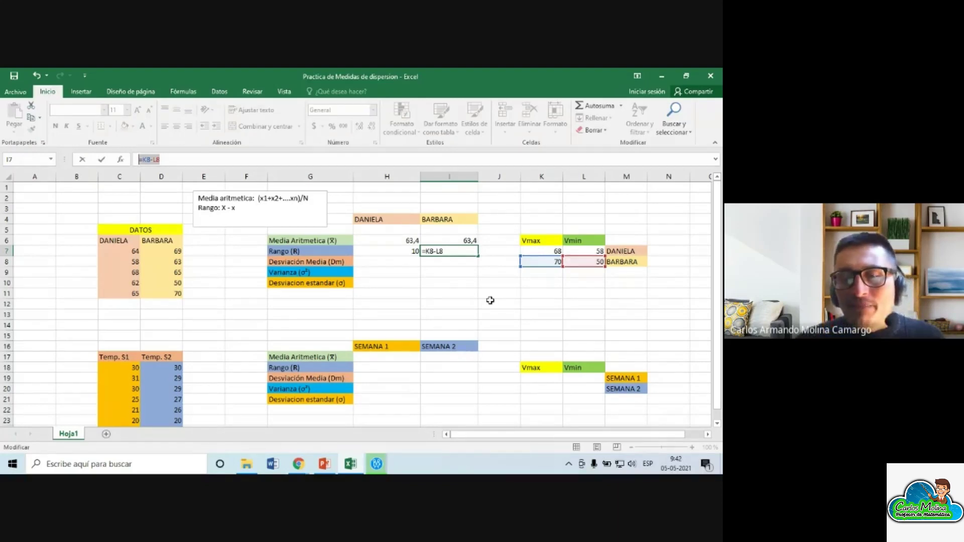
key("Return")
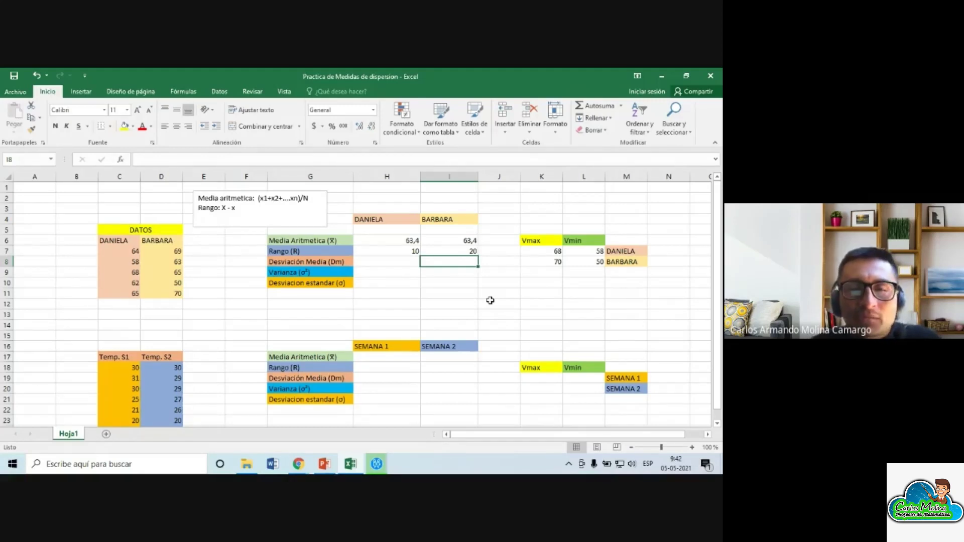
Add the mean deviation formula "Dm= I x-ma I / N" as a new line below the Rango formula in the text box
left_click(243, 210)
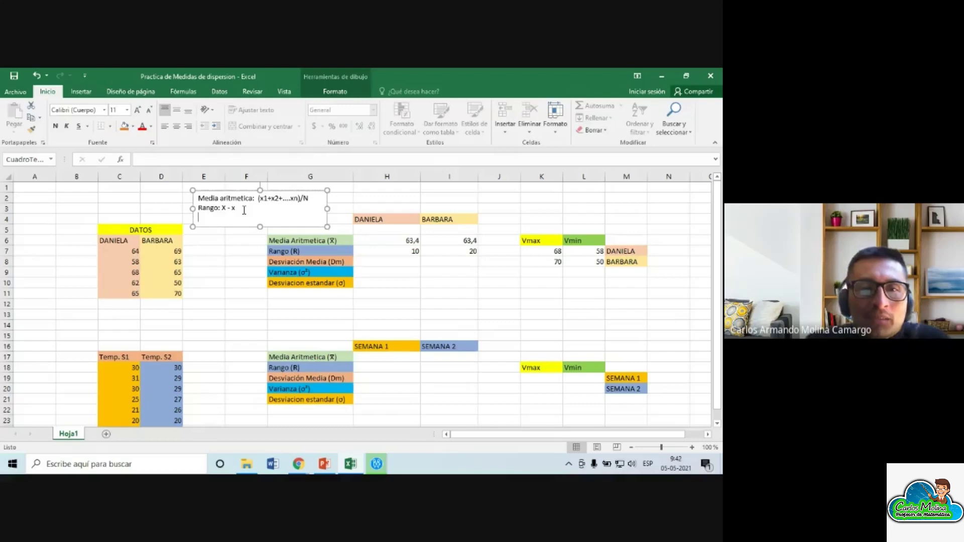
key("Return")
type("Dm")
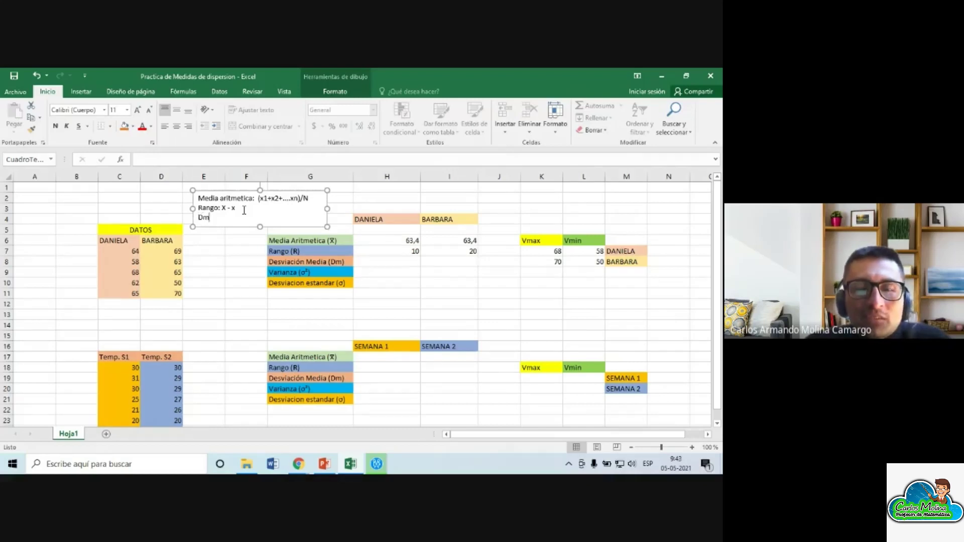
type("=")
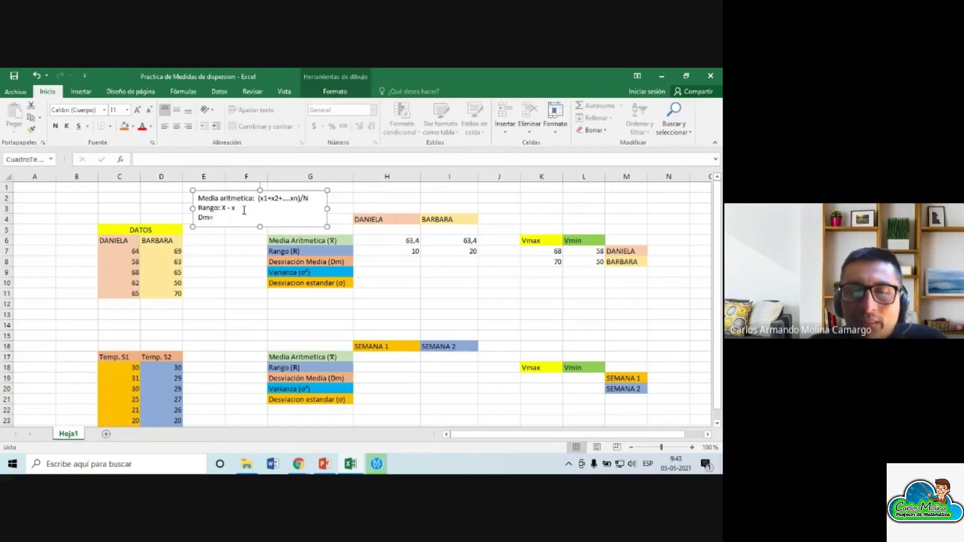
type(" | x")
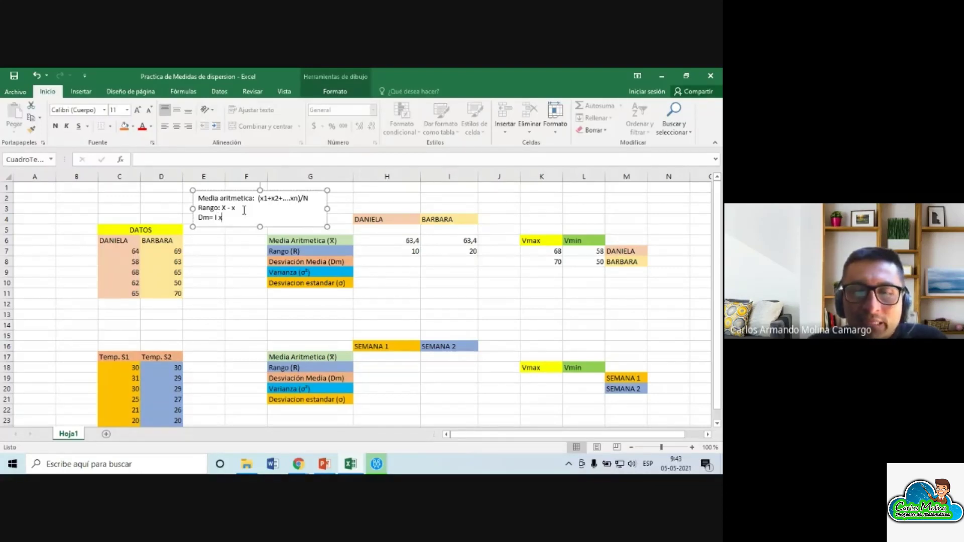
type("-")
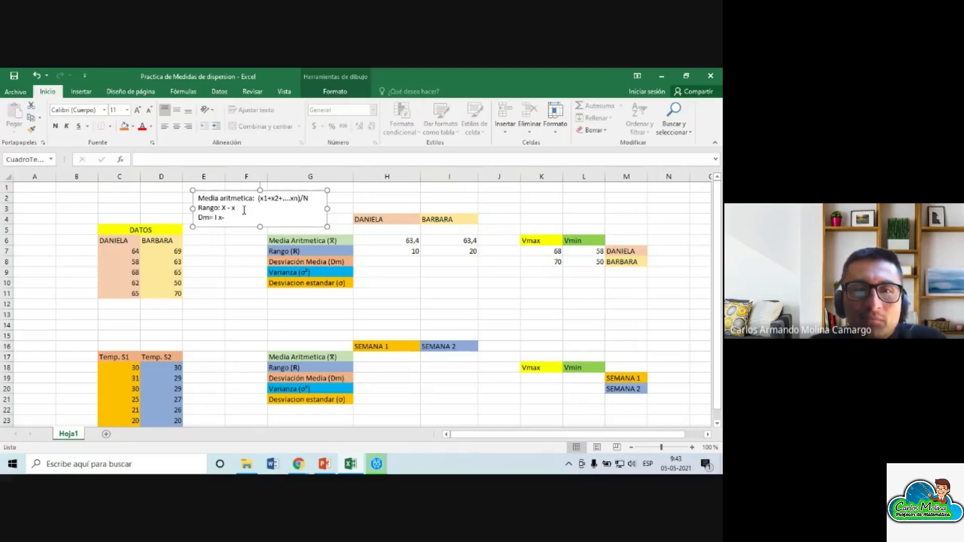
type("ma")
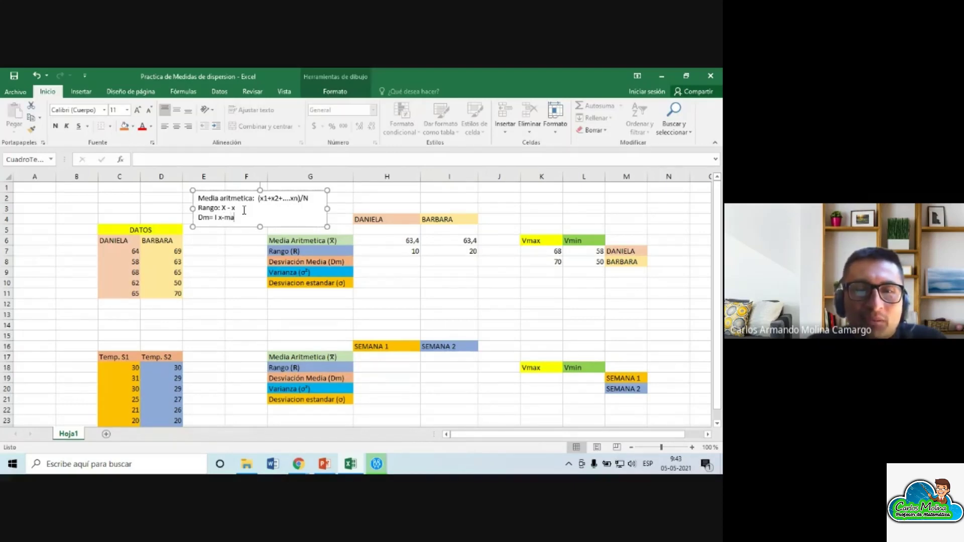
type(" I")
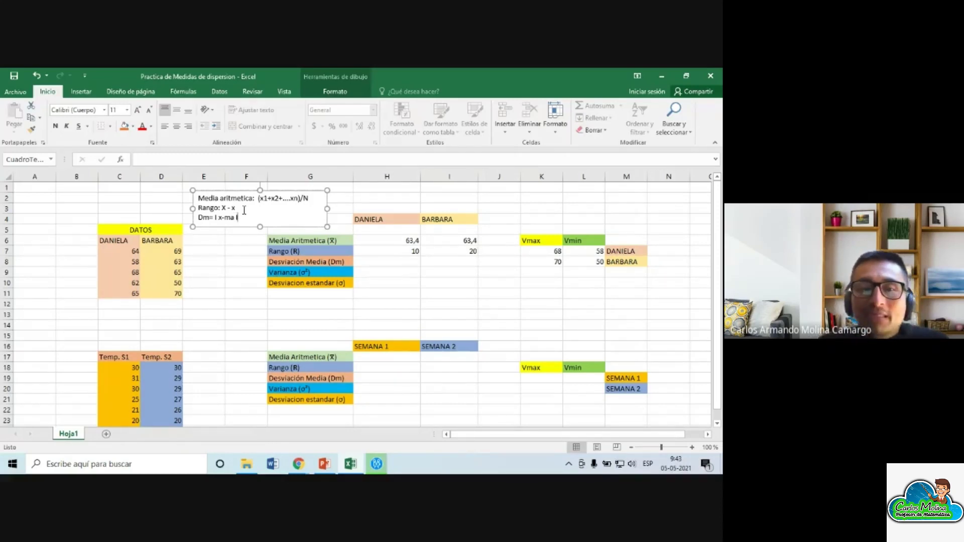
type(" / ")
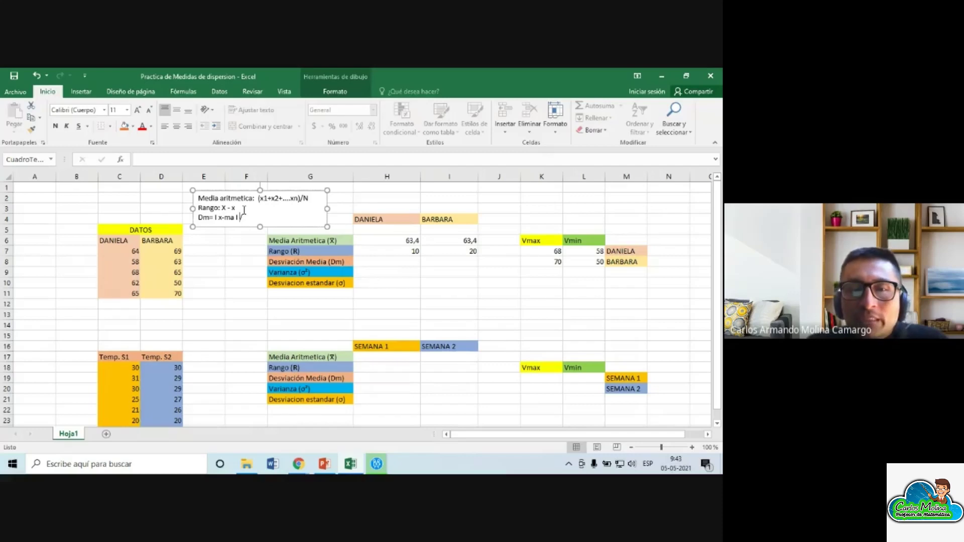
type("N")
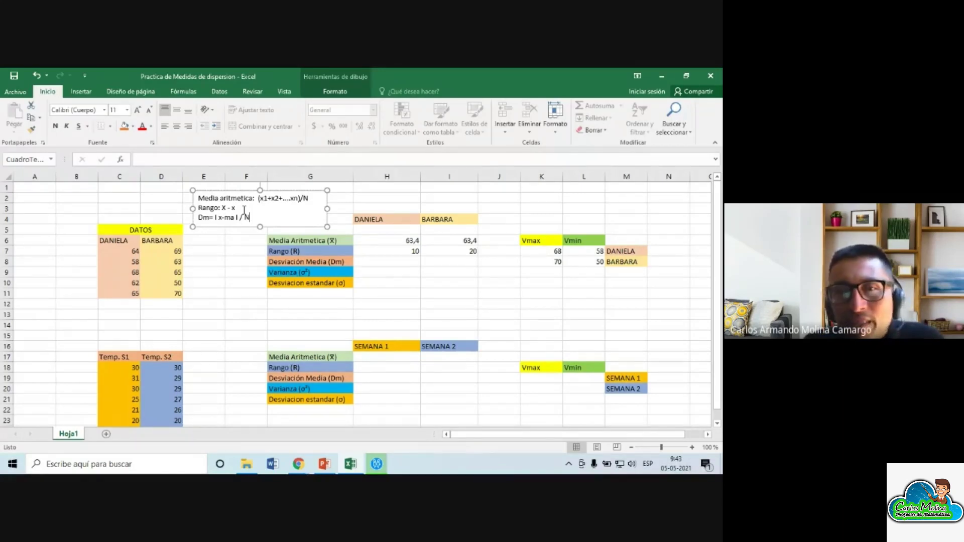
left_click(239, 292)
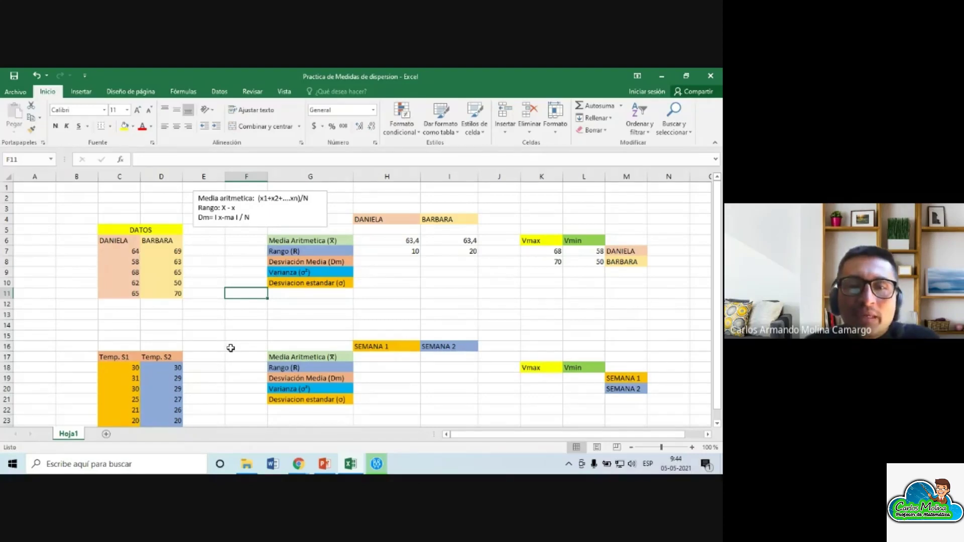
left_click(402, 265)
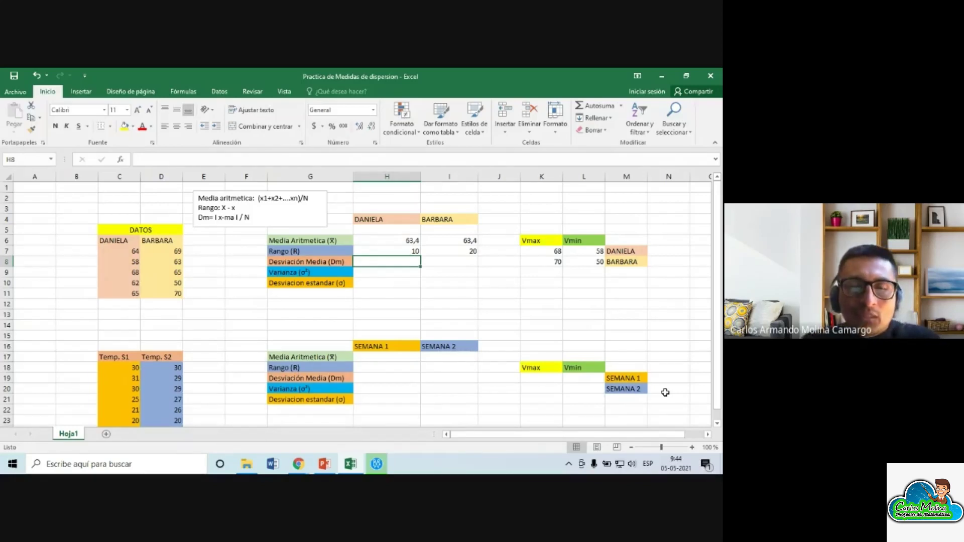
type("=")
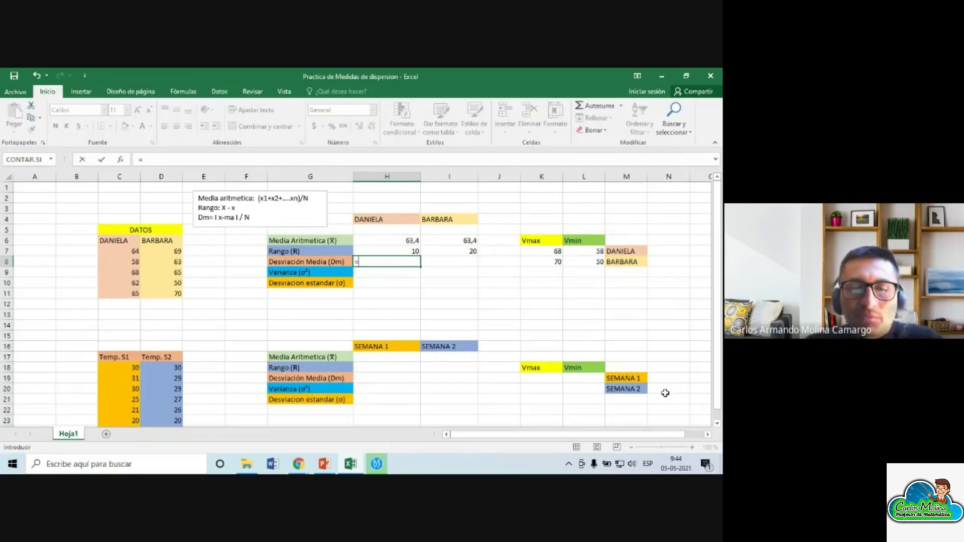
type("desv")
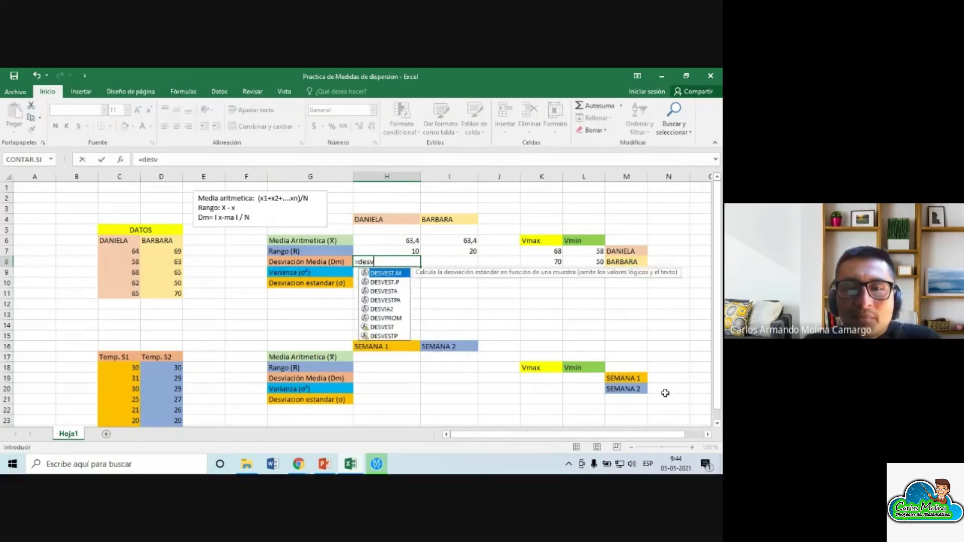
type("e")
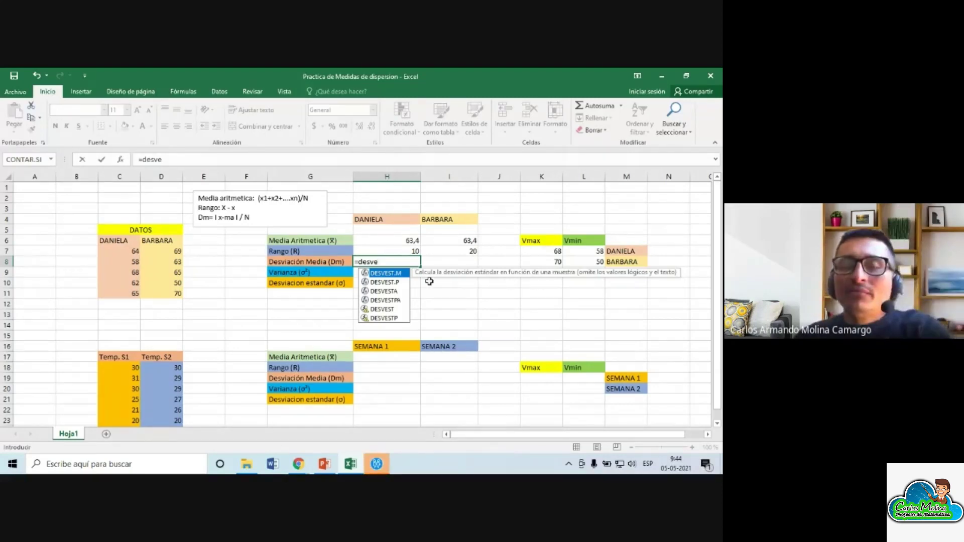
left_click(379, 283)
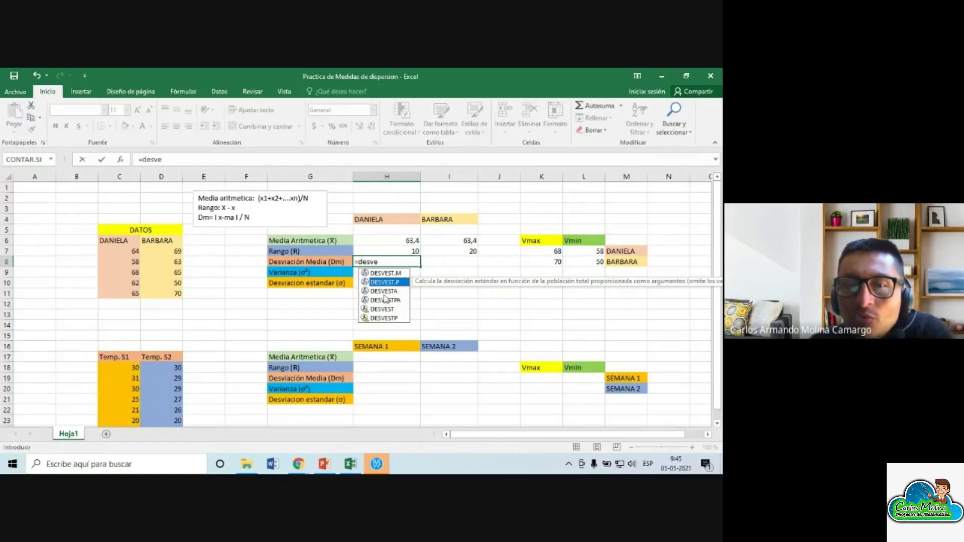
left_click(385, 293)
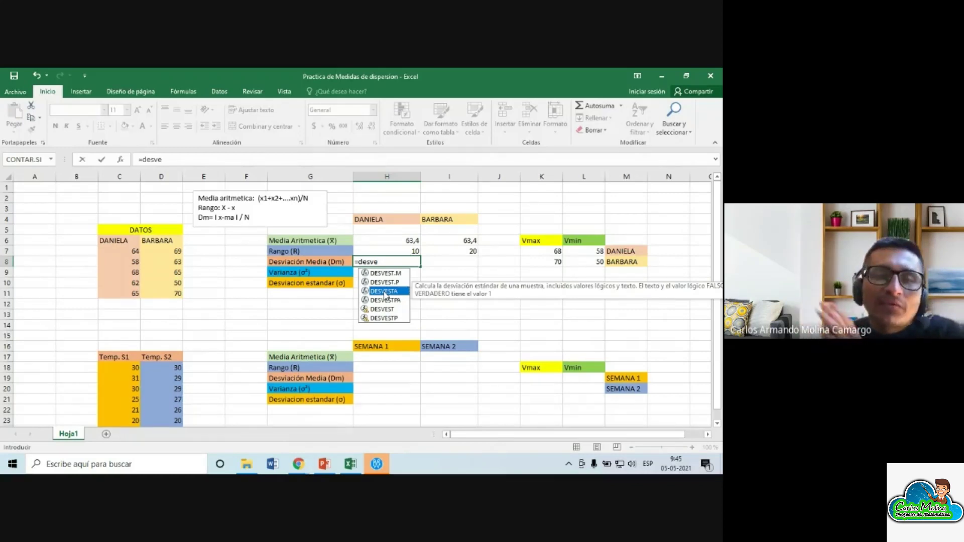
left_click(388, 275)
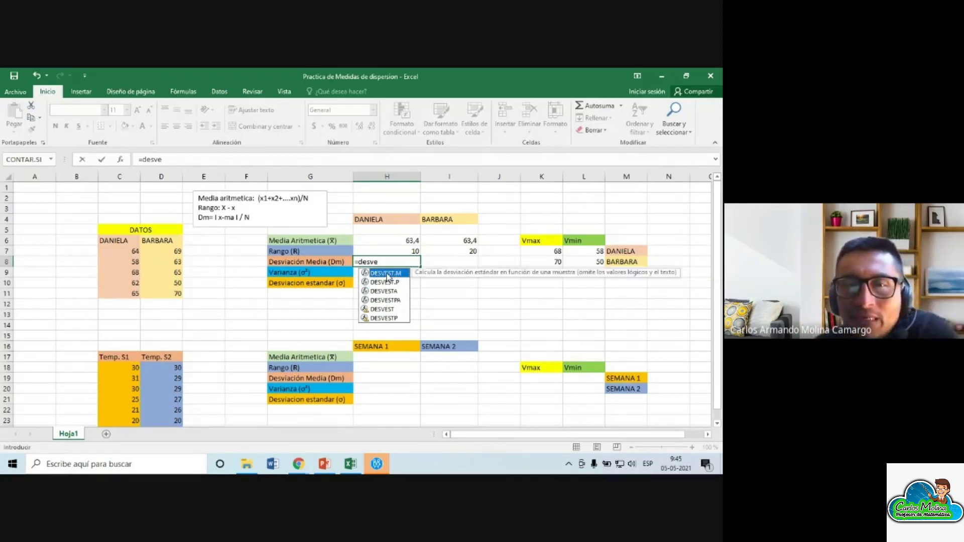
left_click(388, 283)
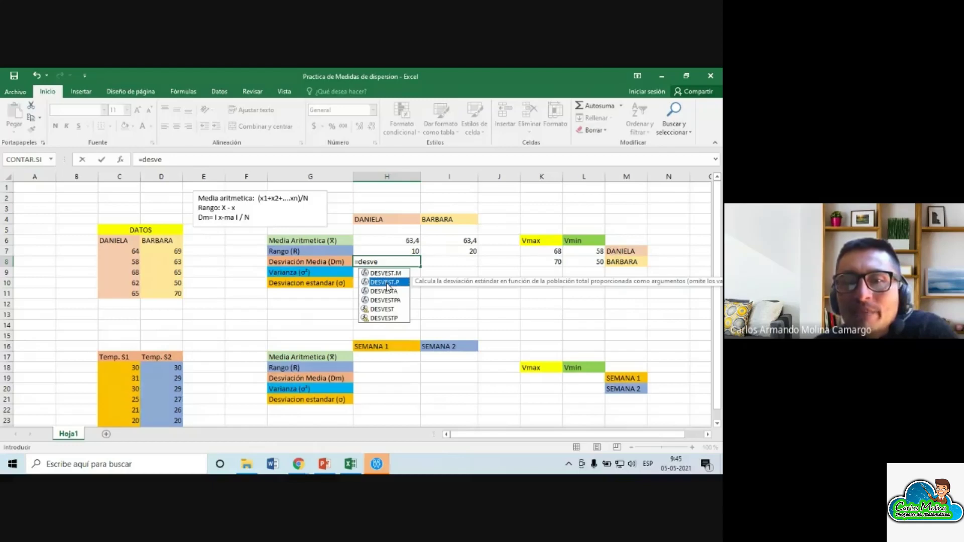
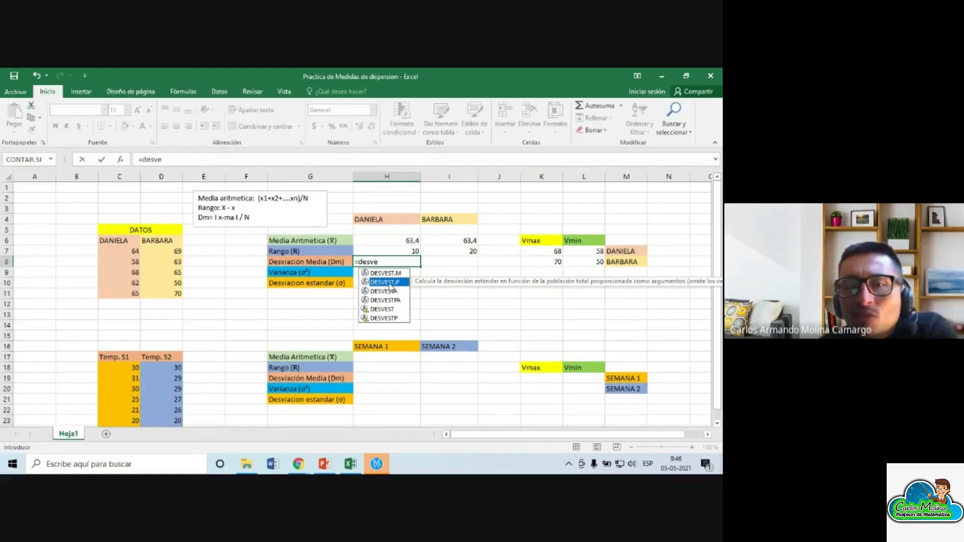
double_click(390, 284)
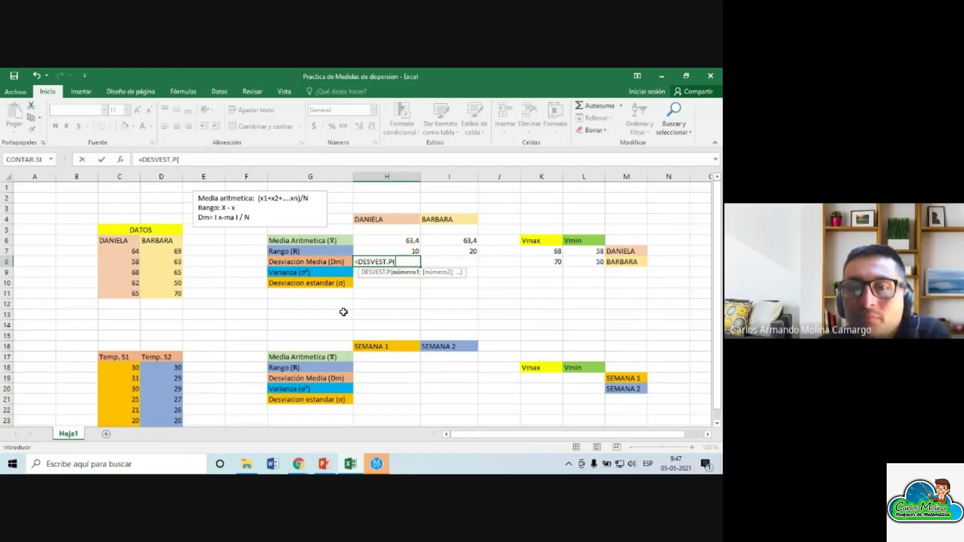
key("Escape")
key("Down")
left_click(416, 303)
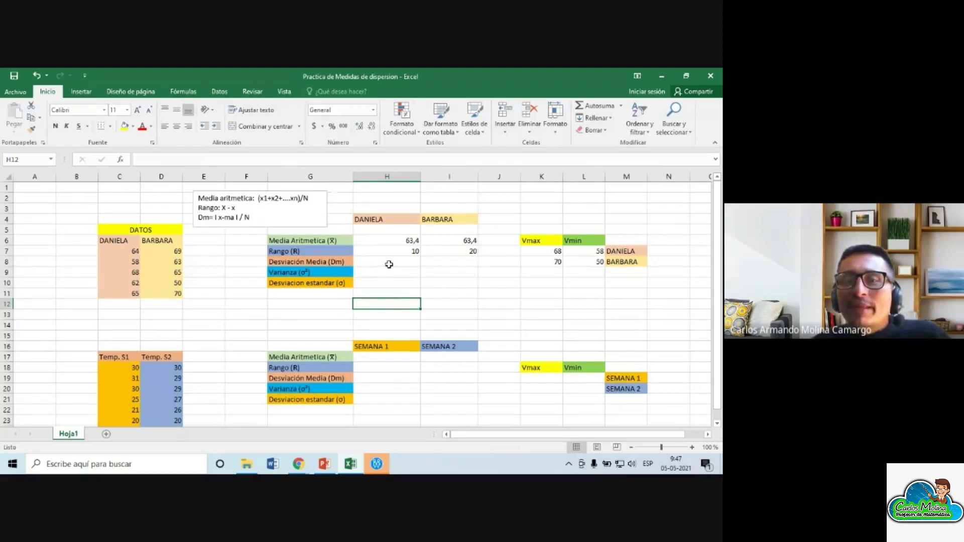
left_click(389, 263)
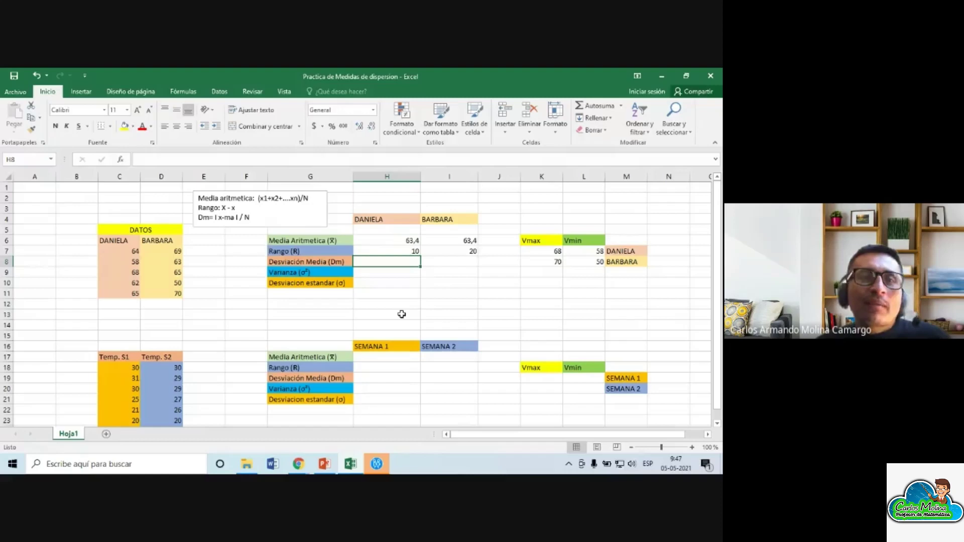
Switch to PowerPoint, examine the mean deviation formula on slide 6, underline the n for ungrouped data, and return to the Excel worksheet
left_click(324, 464)
left_click(65, 310)
left_click(74, 247)
scroll(87, 250, "up", 3)
scroll(83, 267, "up", 2)
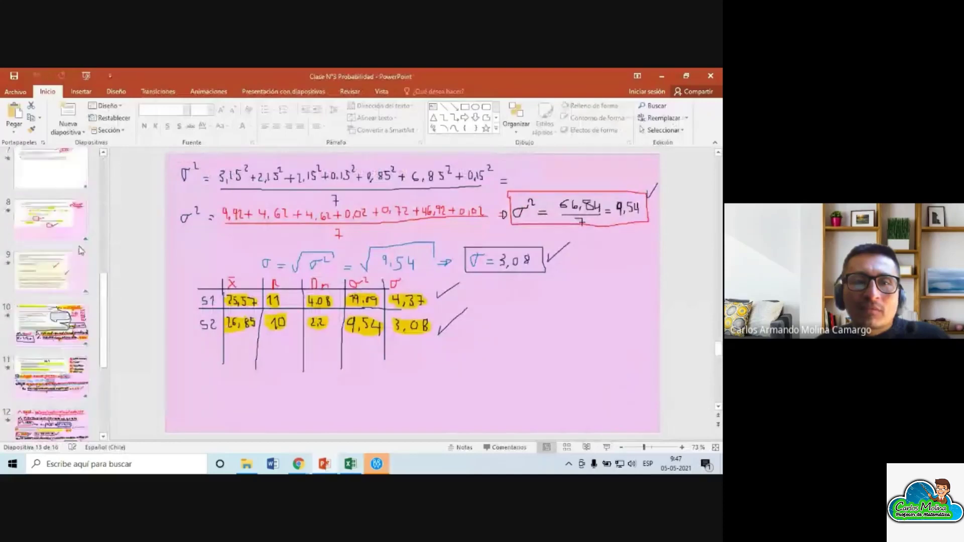
left_click(73, 288)
left_click(51, 223)
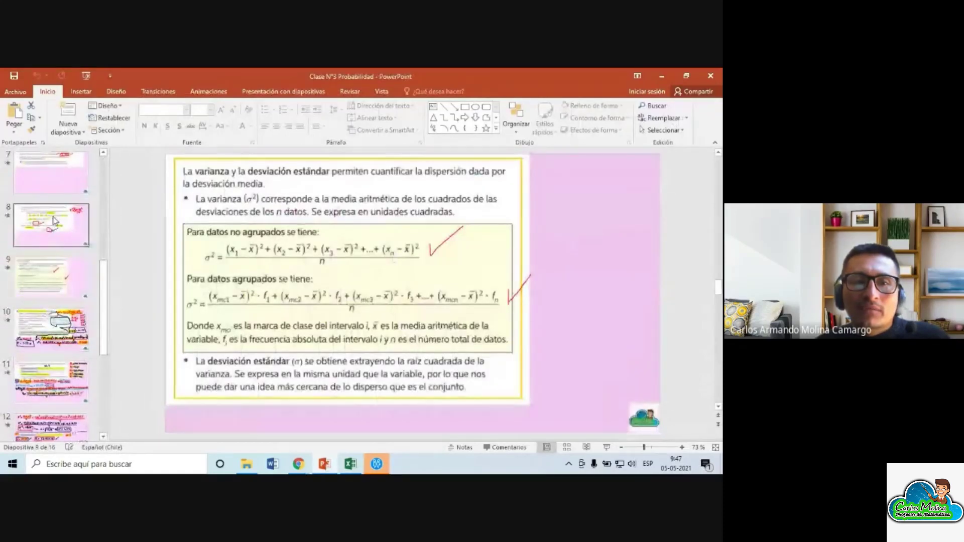
left_click(51, 173)
scroll(51, 180, "up", 1)
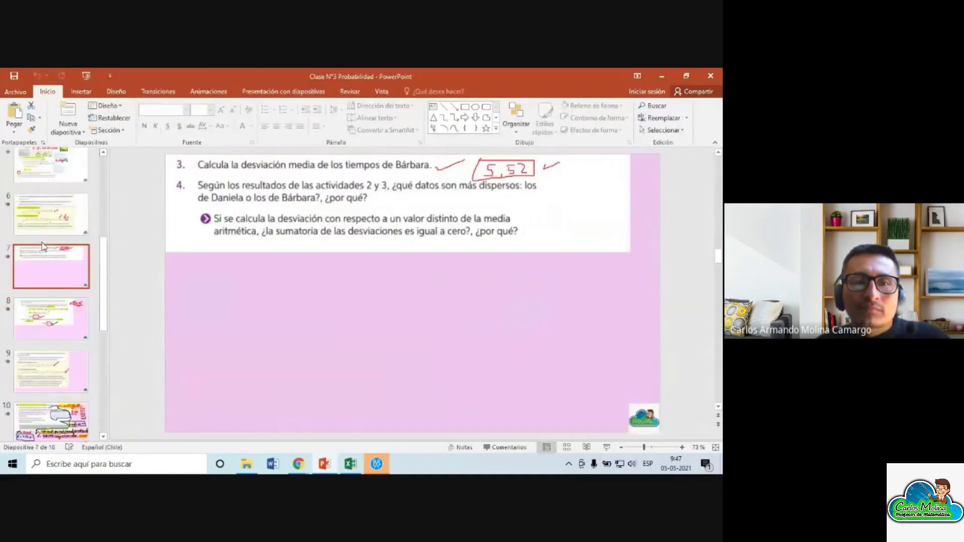
left_click(50, 216)
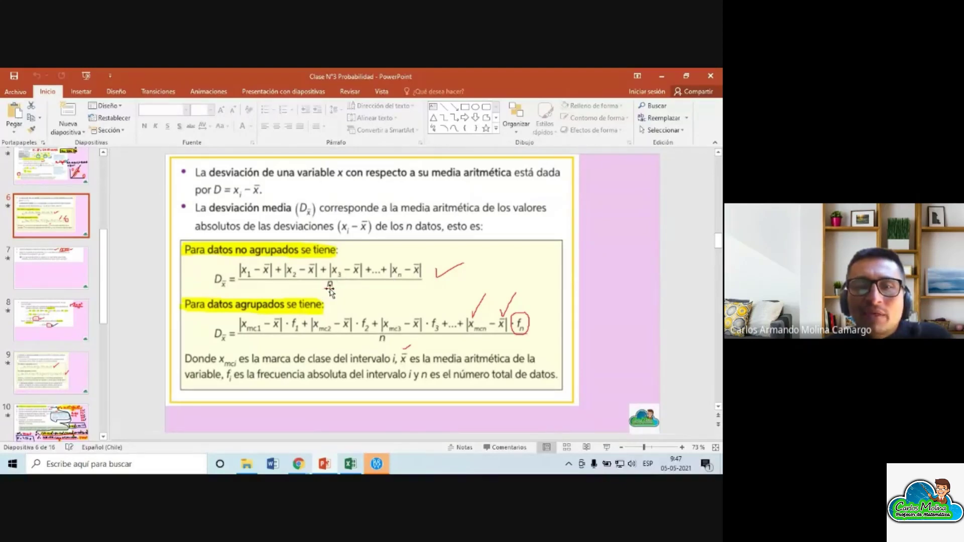
left_click_drag(326, 288, 334, 288)
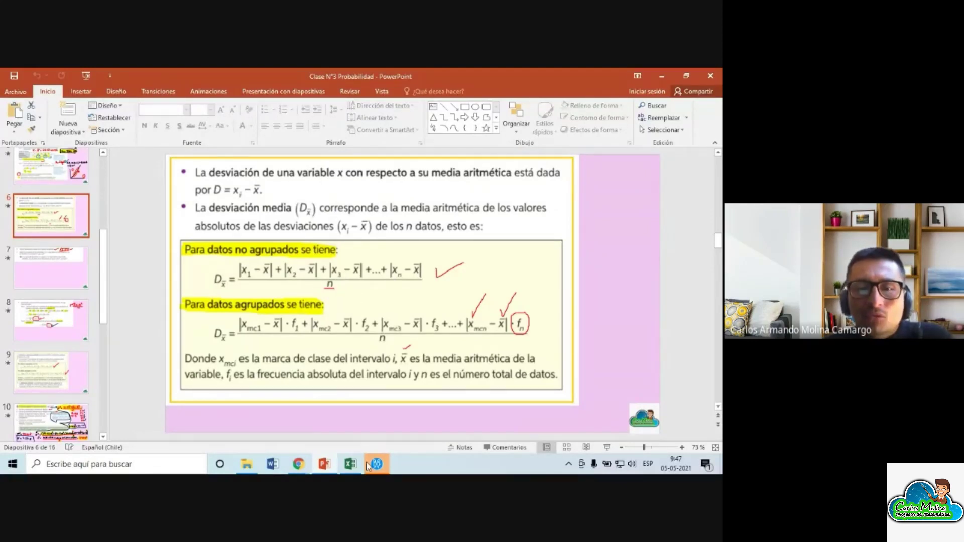
left_click(351, 465)
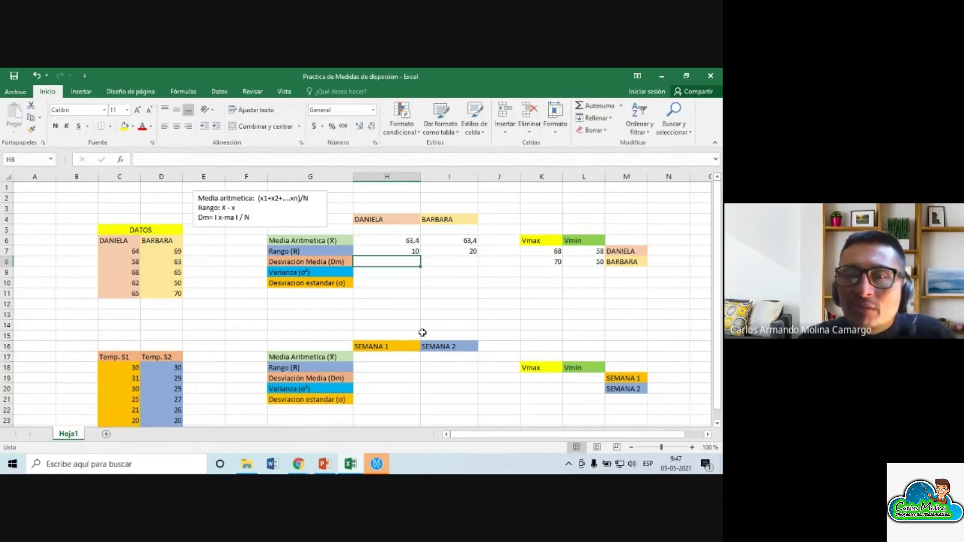
Try to calculate the first data set's mean deviation in H8 with DESVEST.P over C7:C11, and clear the cell
type("=")
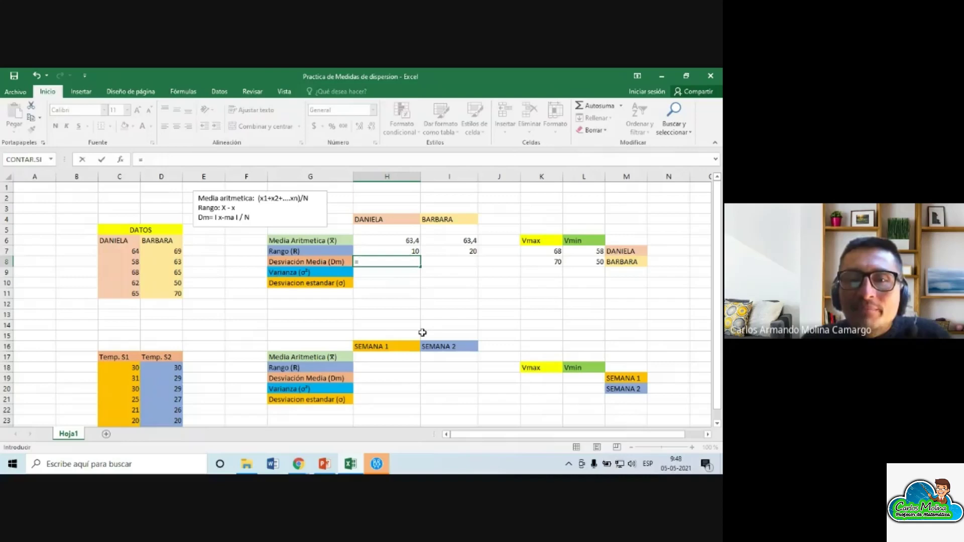
type("des")
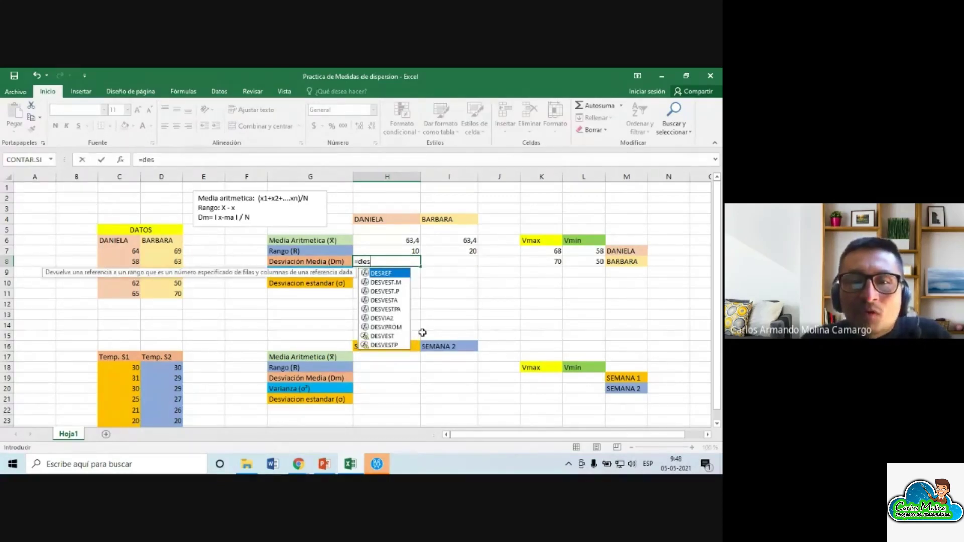
type("v")
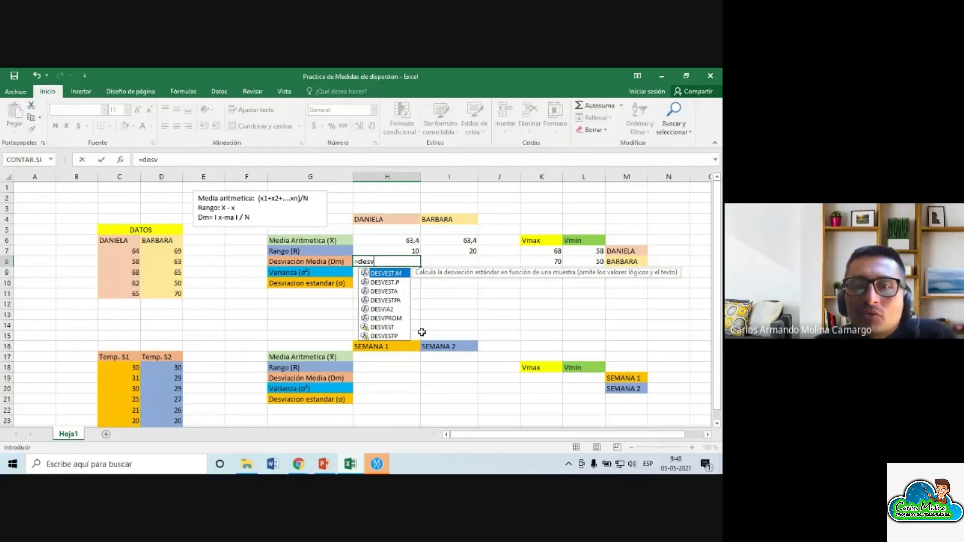
left_click(387, 283)
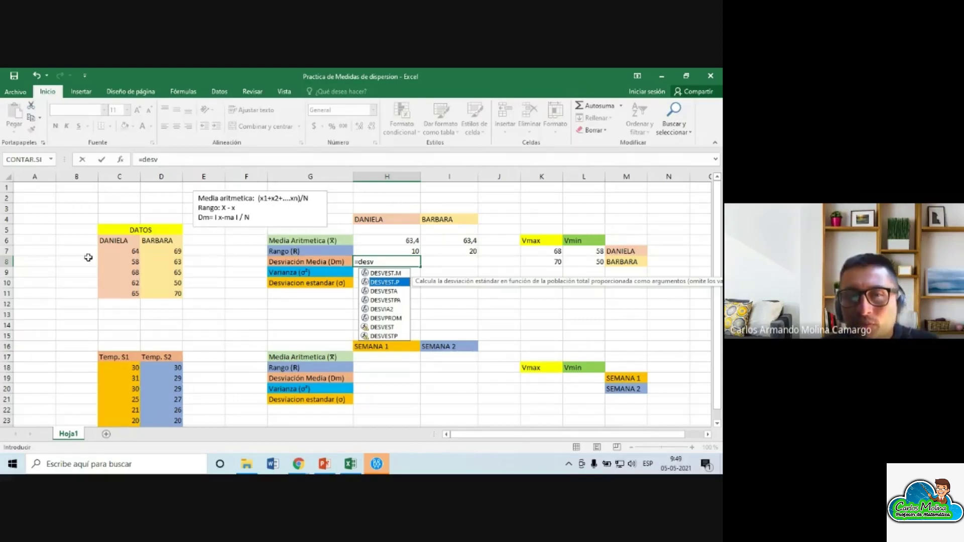
left_click_drag(116, 251, 123, 291)
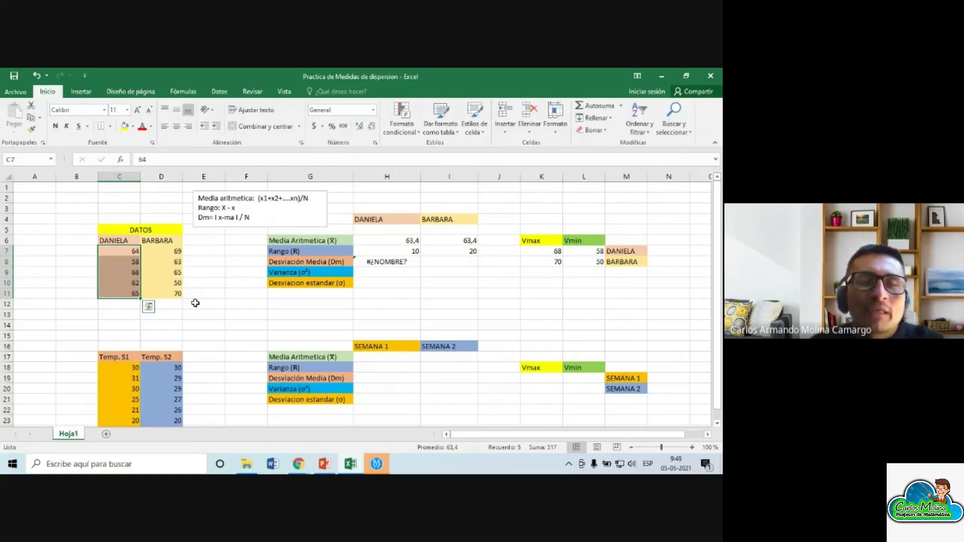
left_click(409, 262)
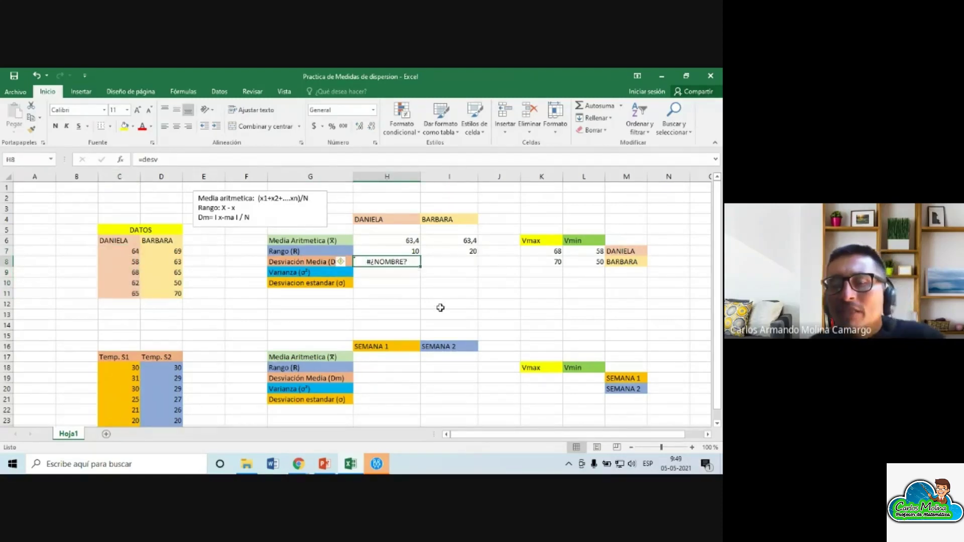
key("Delete")
left_click(405, 304)
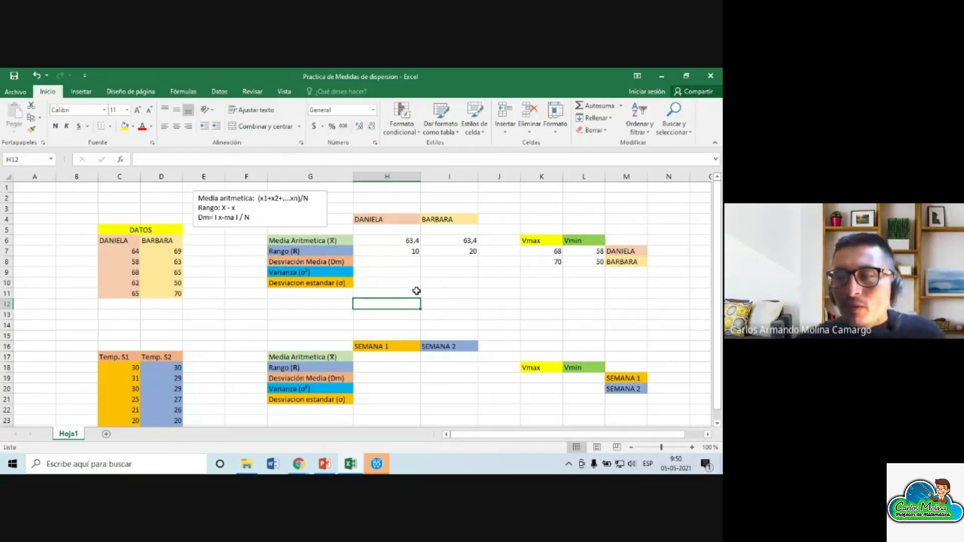
Start a formula in H8 with =des and examine the suggested DESVEST.M function's description
left_click(400, 262)
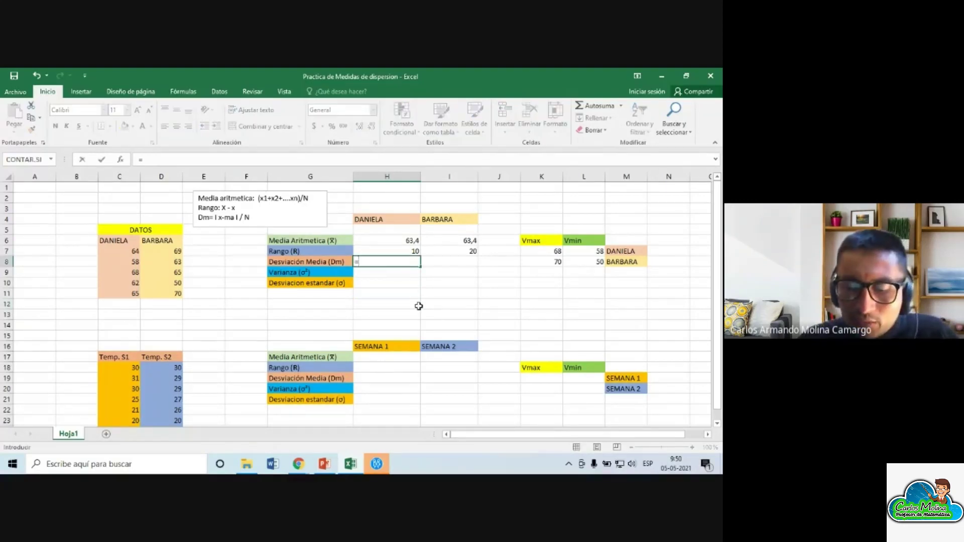
type("=des")
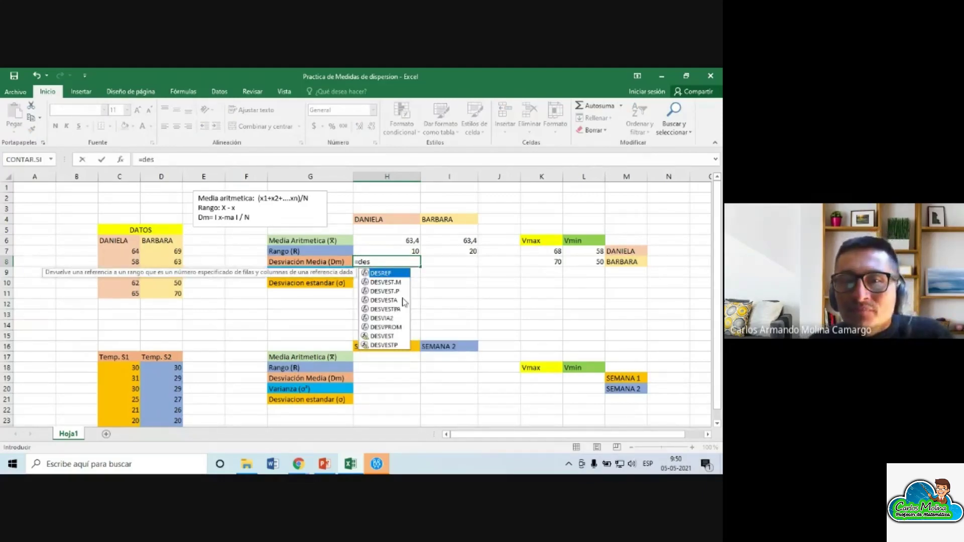
left_click(386, 284)
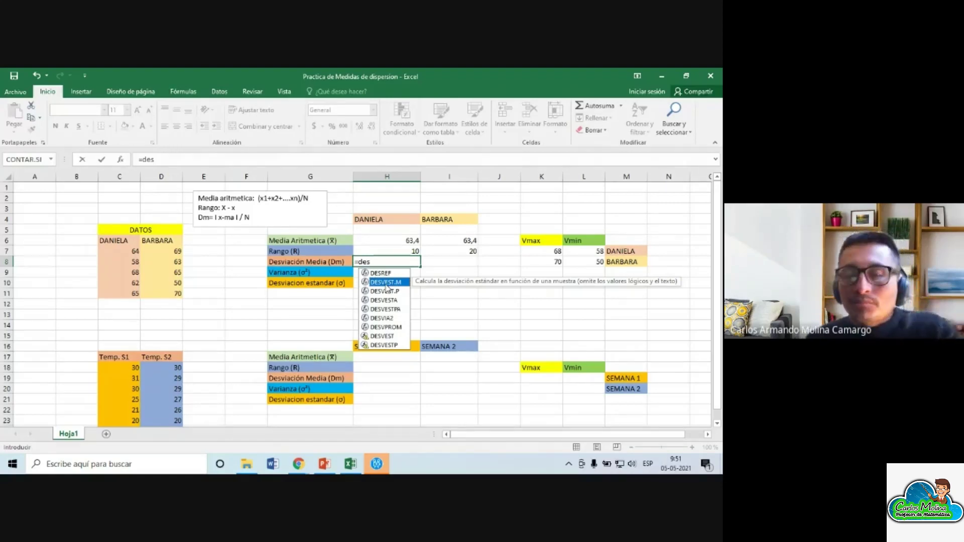
Switch to PowerPoint, present slide 6, circle the mean deviation symbol for ungrouped data in pen, and handwrite "Dm =" beside the formula
left_click(323, 468)
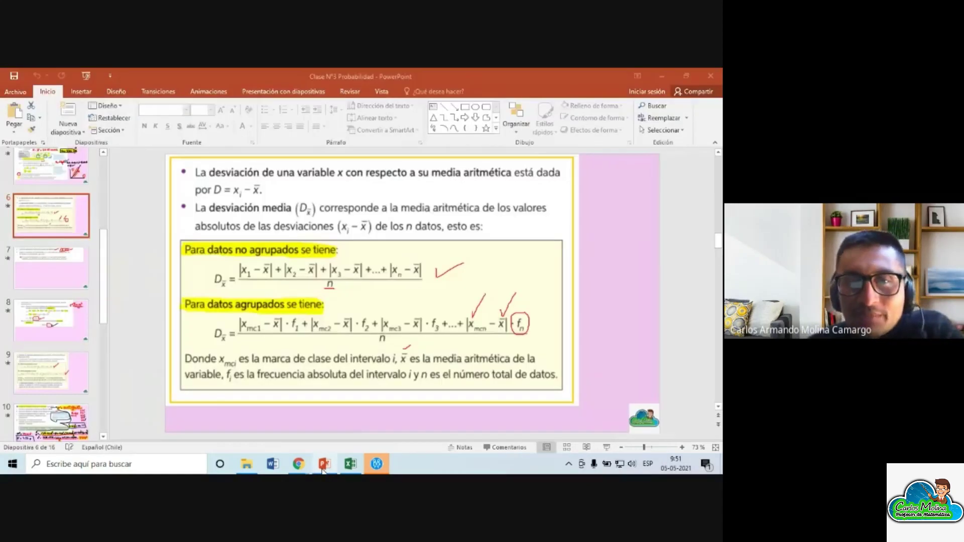
left_click(607, 448)
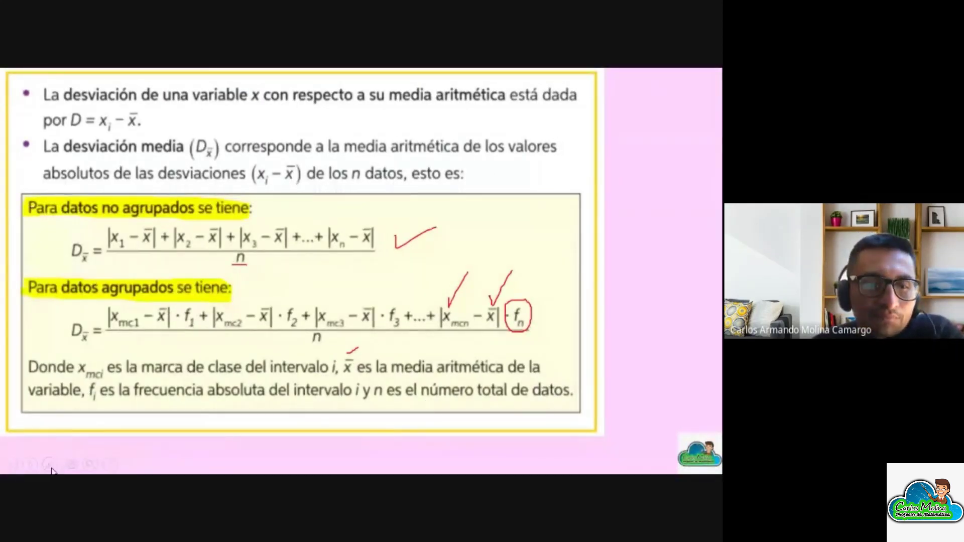
left_click(48, 464)
left_click(46, 457)
mouse_move(100, 230)
left_mouse_down()
mouse_move(76, 225)
mouse_move(70, 273)
mouse_move(105, 255)
mouse_move(98, 230)
left_mouse_up()
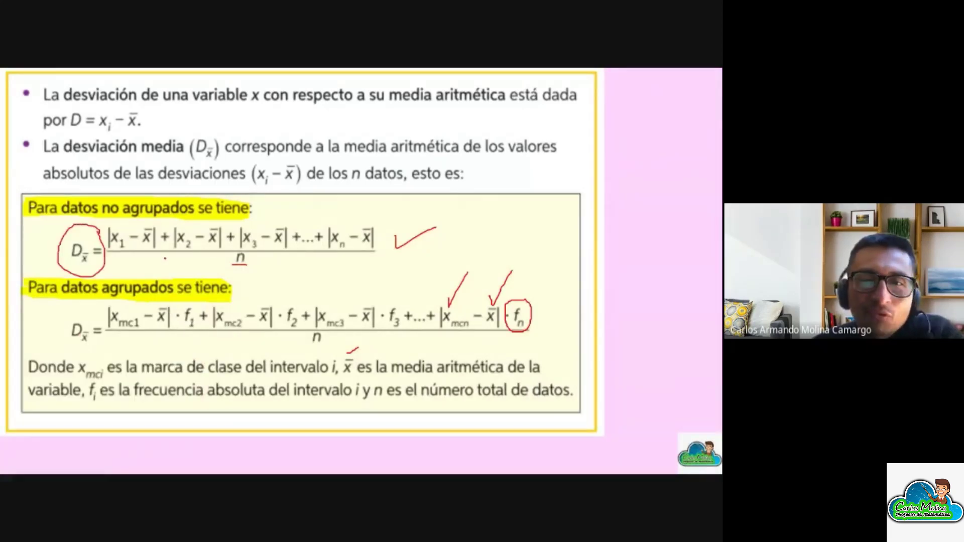
mouse_move(483, 206)
left_mouse_down()
mouse_move(480, 230)
mouse_move(483, 206)
mouse_move(495, 218)
mouse_move(476, 230)
mouse_move(528, 225)
left_mouse_up()
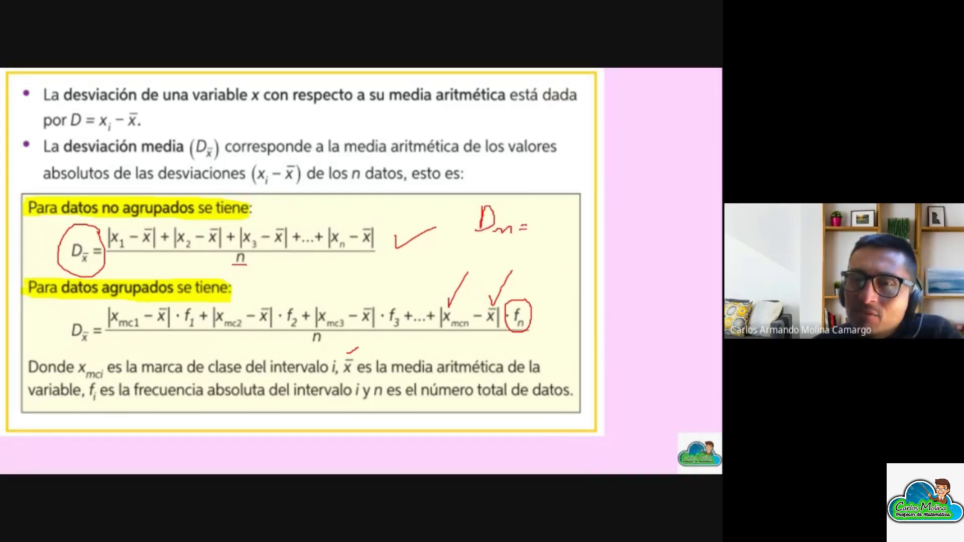
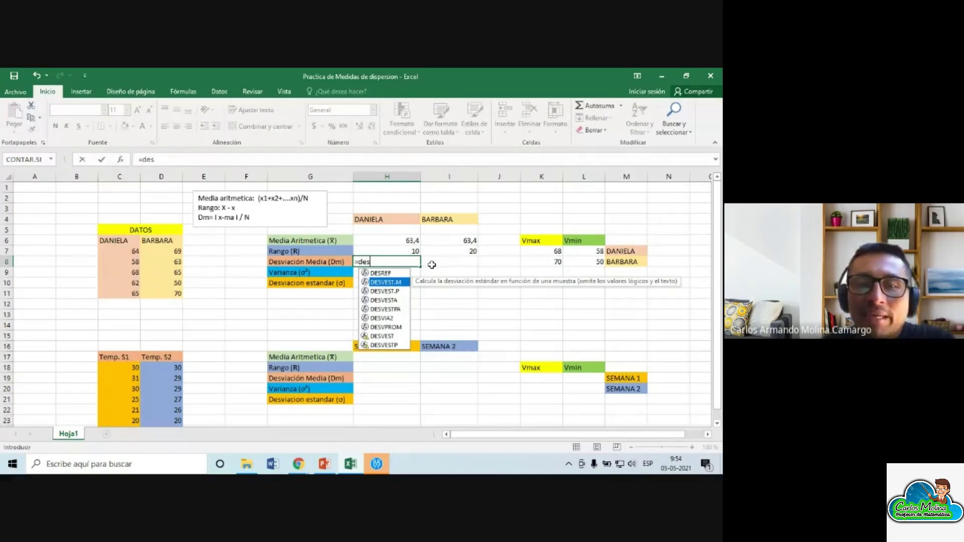
Complete the first data set's mean deviation formula in H8 of the Excel worksheet as =DESVPROM(C7:C11)
left_click(387, 329)
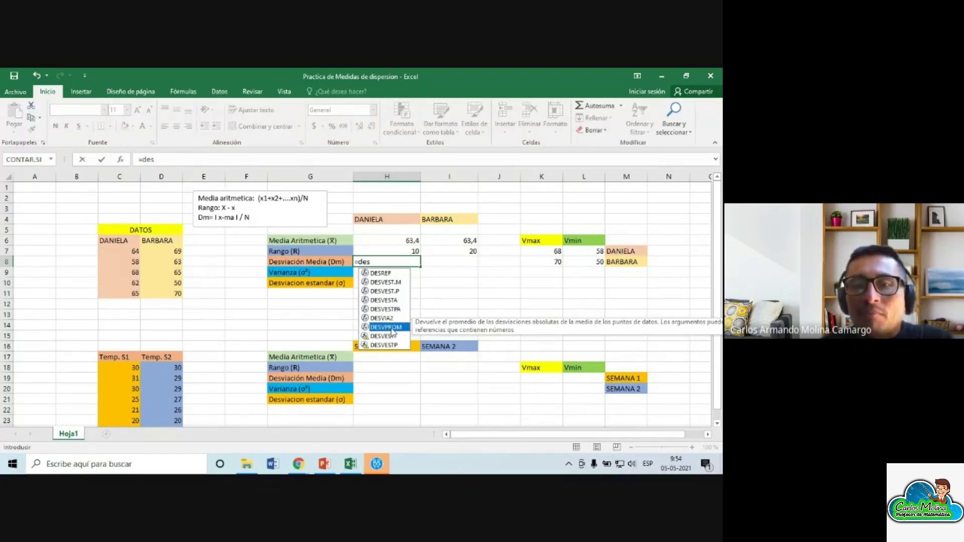
left_click_drag(437, 329, 282, 318)
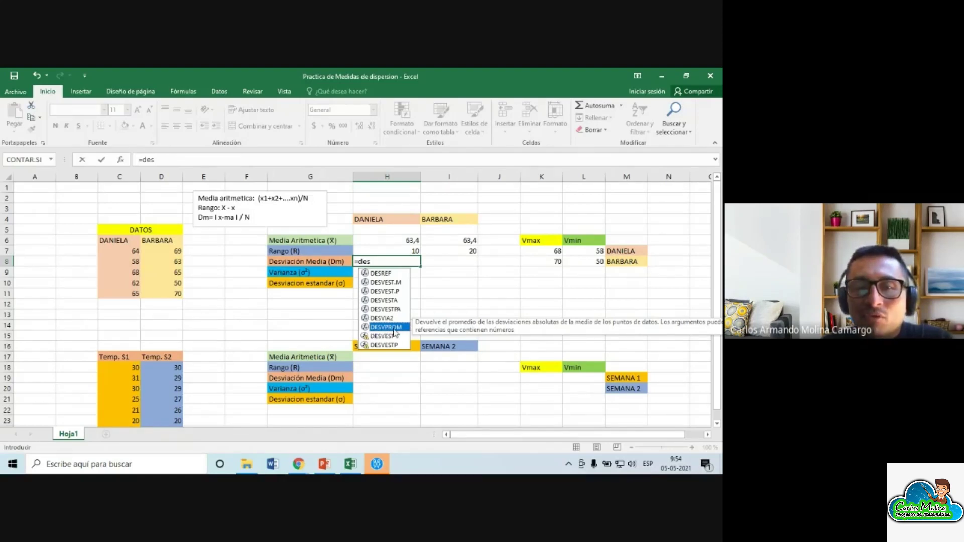
double_click(383, 327)
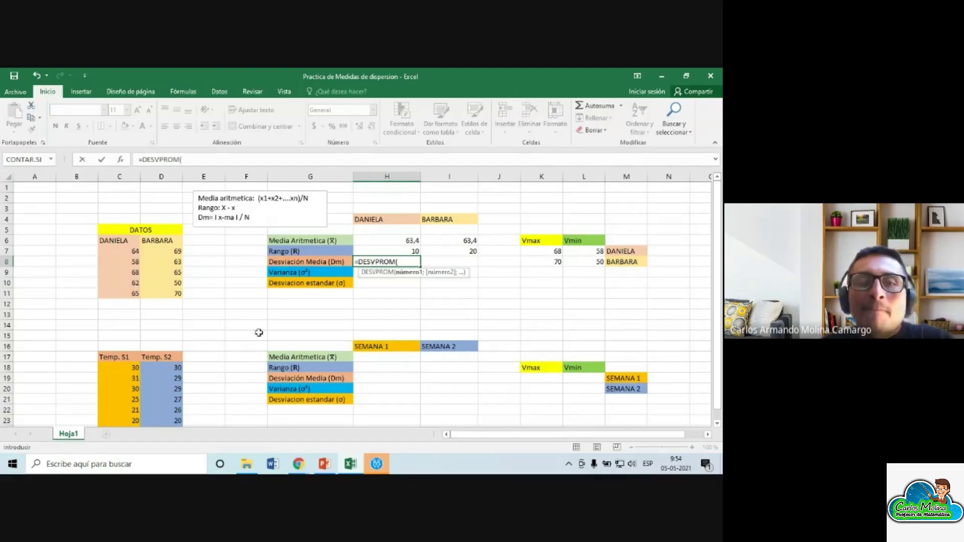
left_click_drag(132, 251, 138, 296)
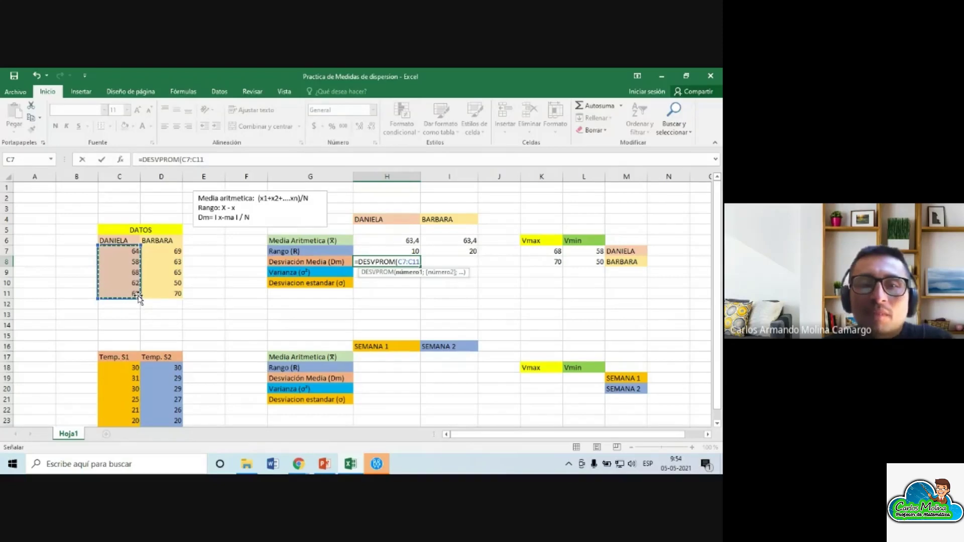
type(")")
key("Return")
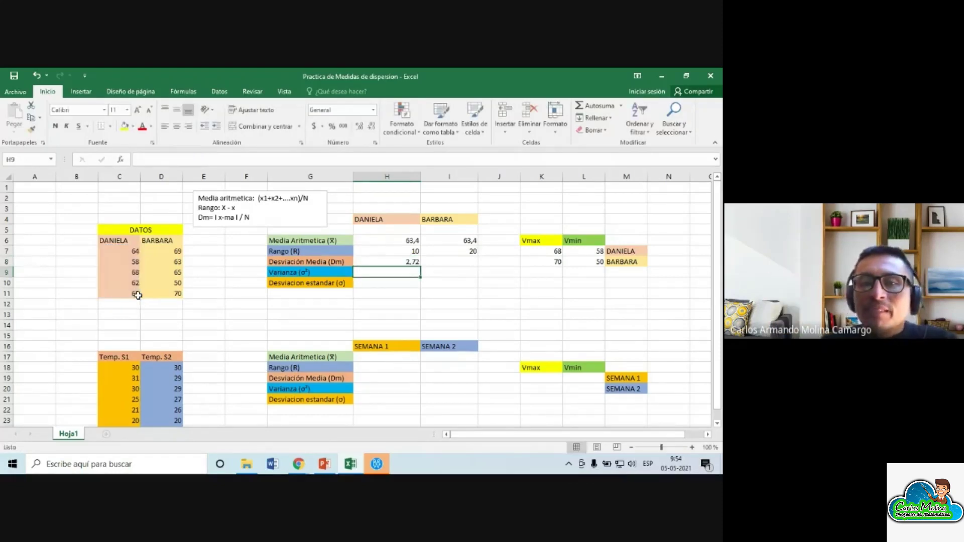
left_click(415, 262)
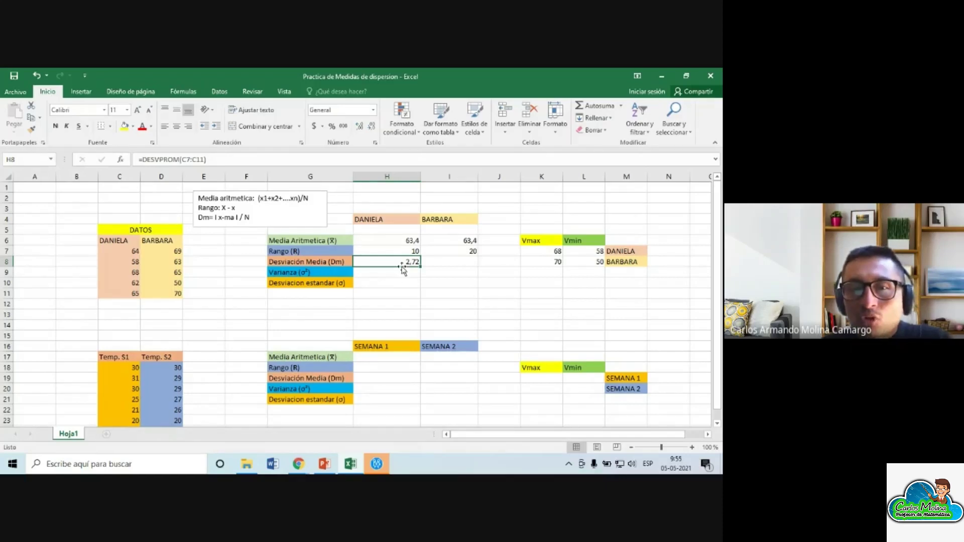
Switch to PowerPoint, check the first data set's worked mean deviation on slide 5, and return to the Excel worksheet
left_click(324, 464)
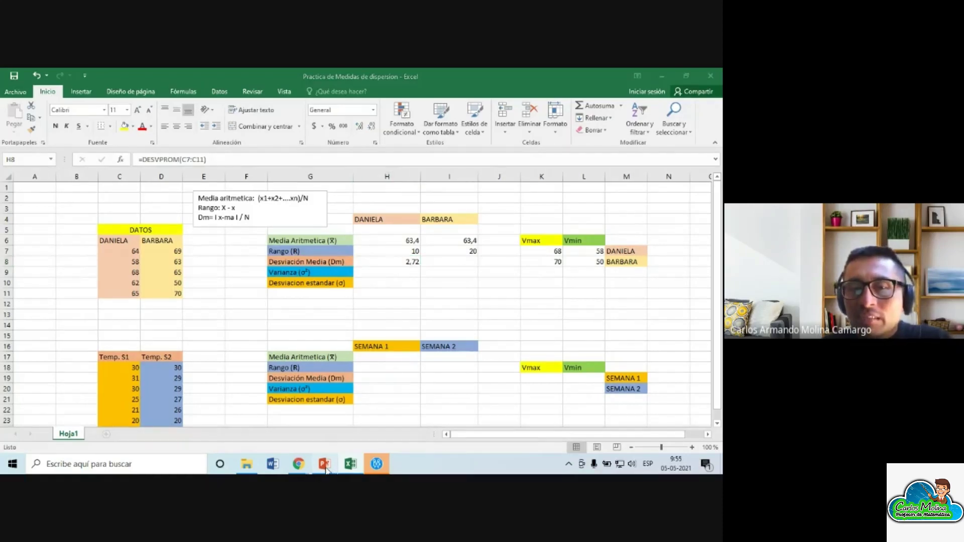
scroll(56, 252, "up", 5)
left_click(50, 178)
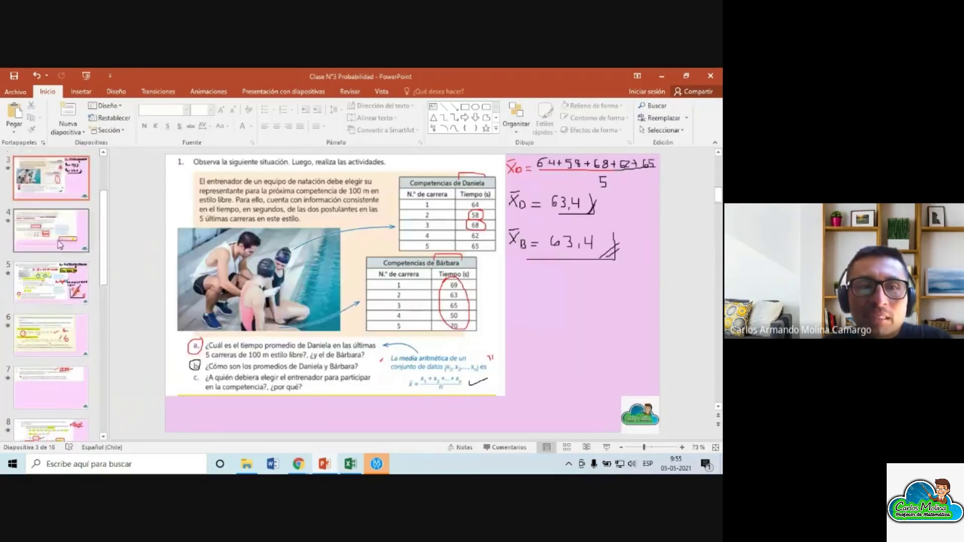
left_click(67, 263)
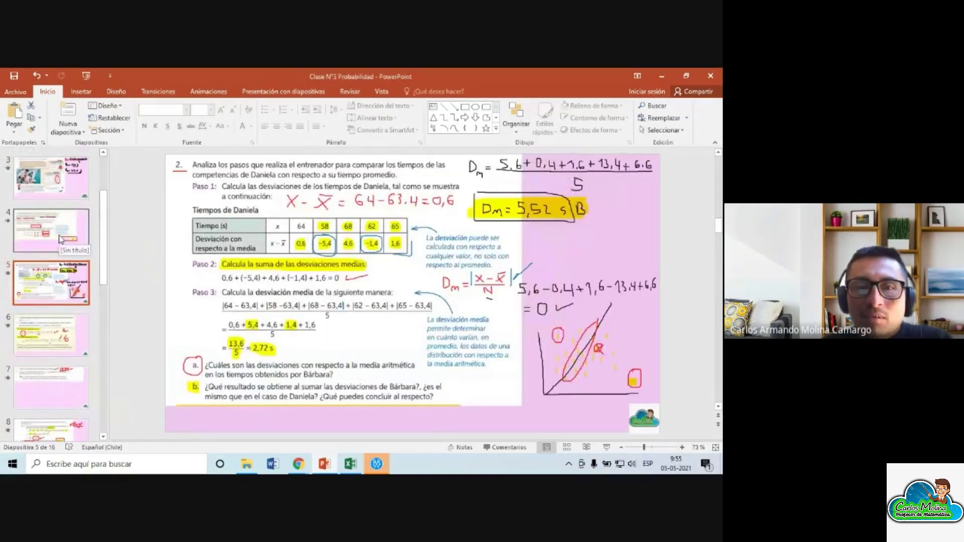
left_click(270, 349)
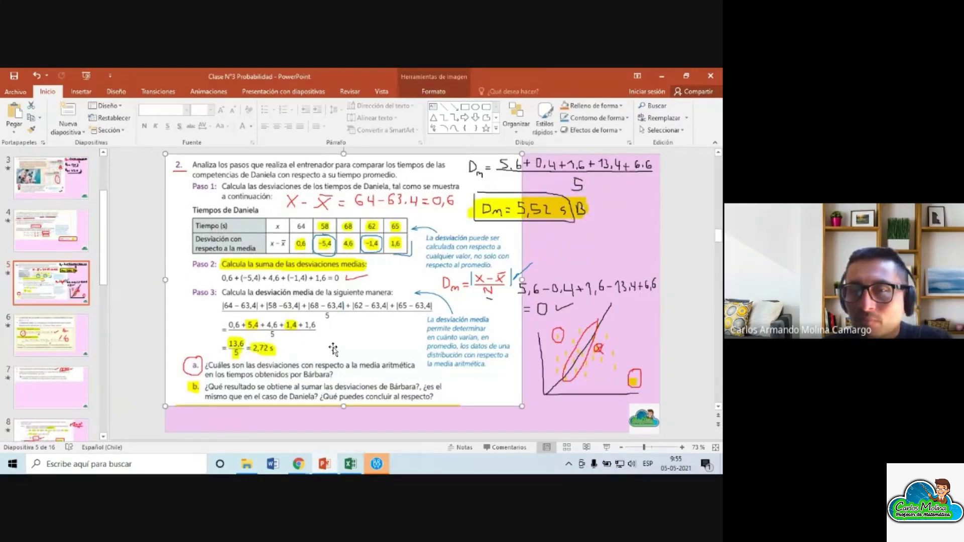
mouse_move(351, 464)
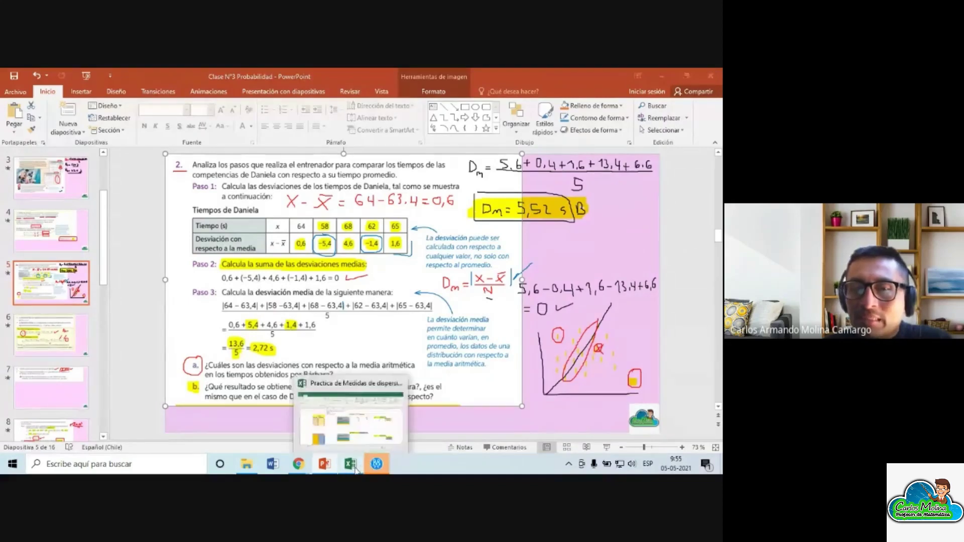
left_click(318, 383)
Calculate the second data set's mean deviation in I8 with =DESVPROM(D7:D11)
left_click(438, 283)
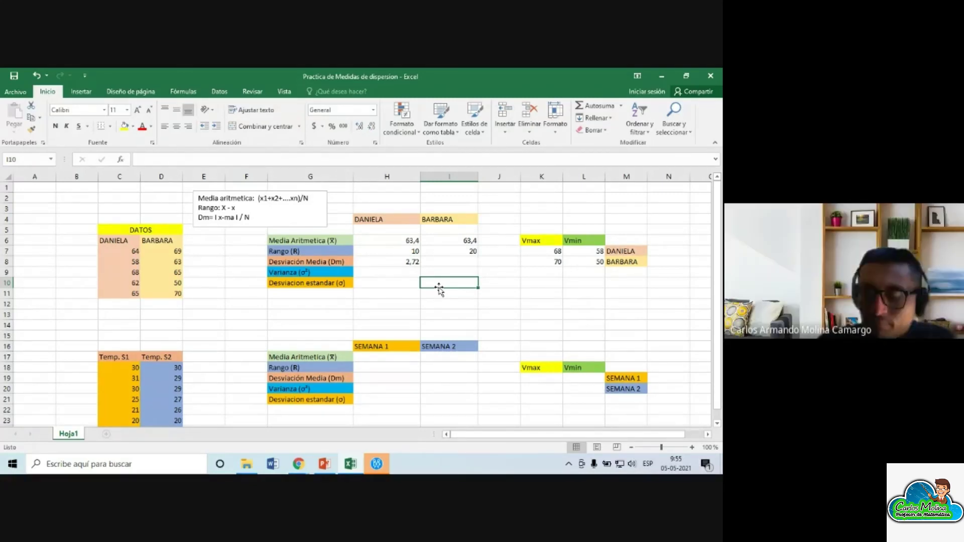
left_click(453, 262)
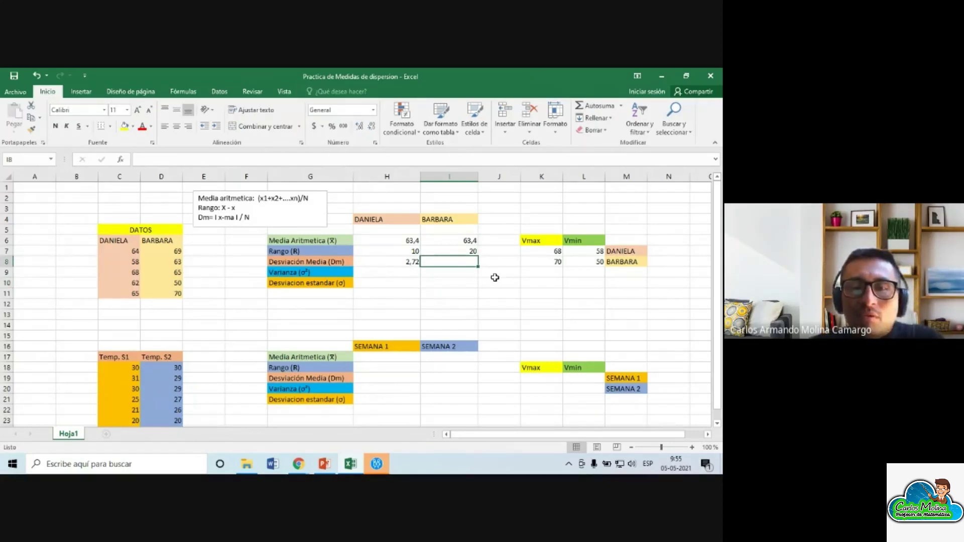
type("=des")
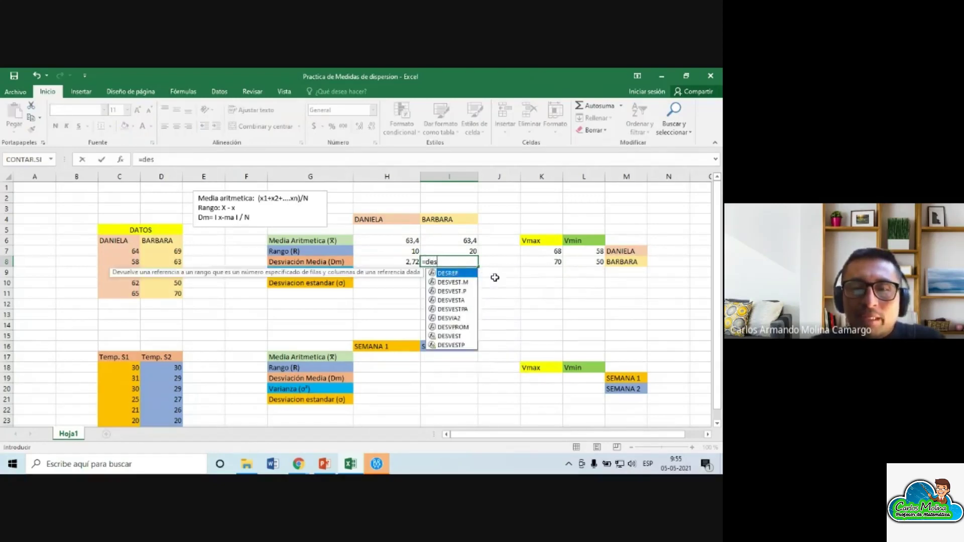
type("v")
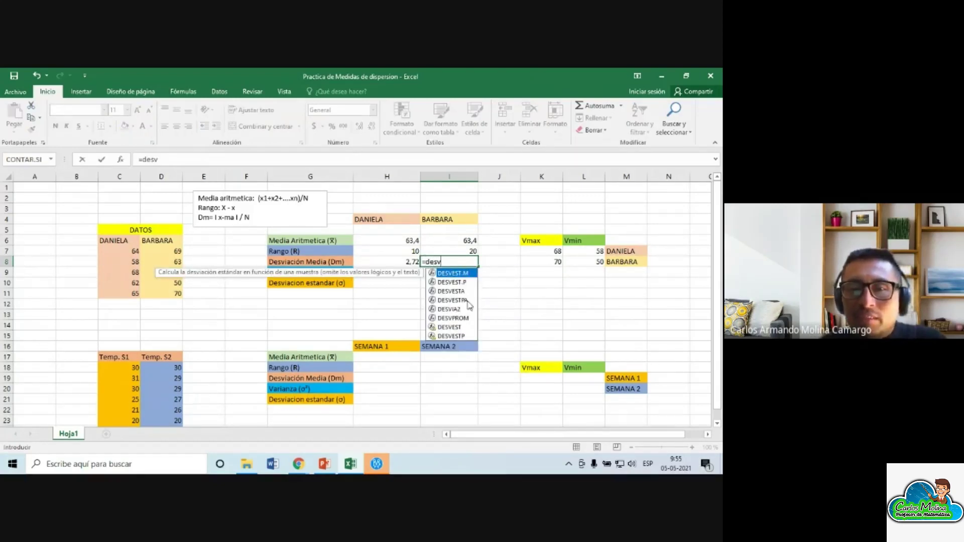
double_click(451, 319)
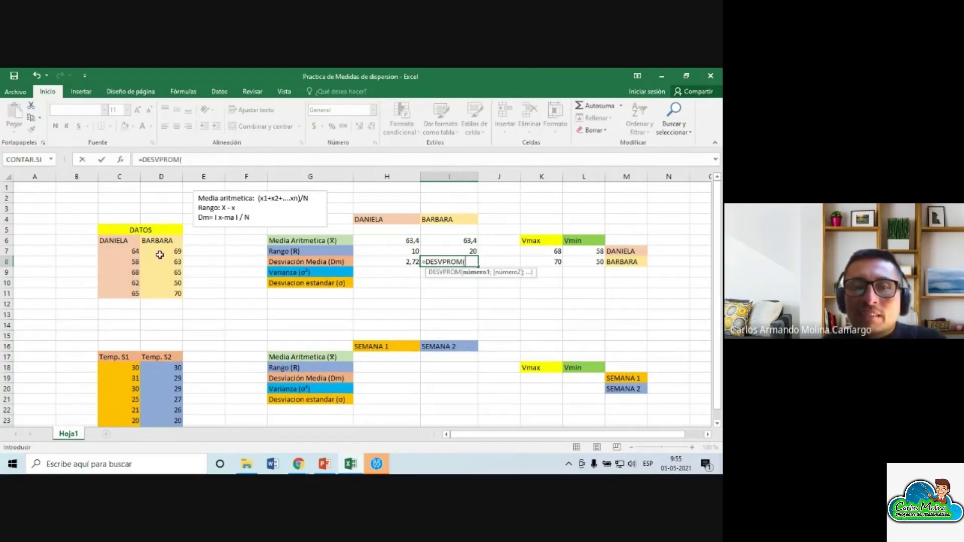
left_click_drag(169, 253, 176, 291)
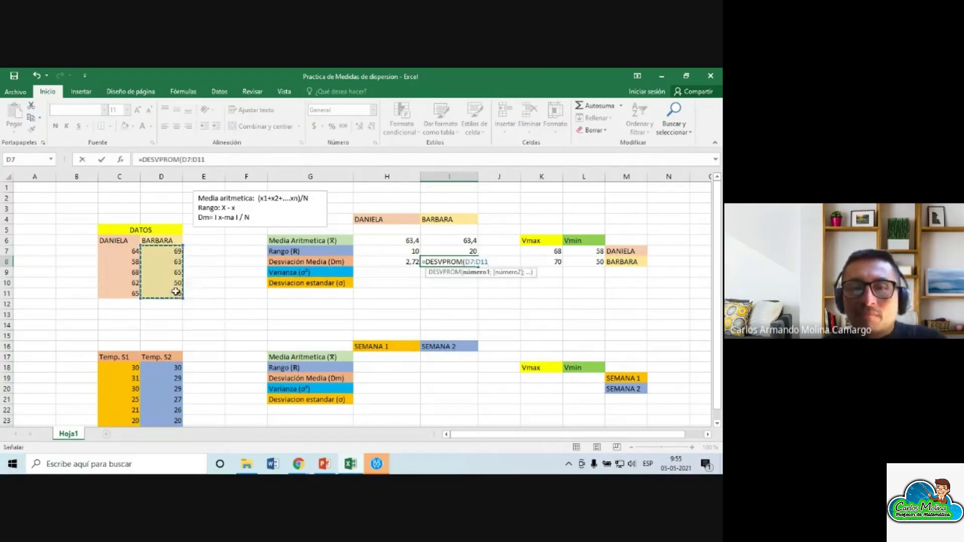
key("Return")
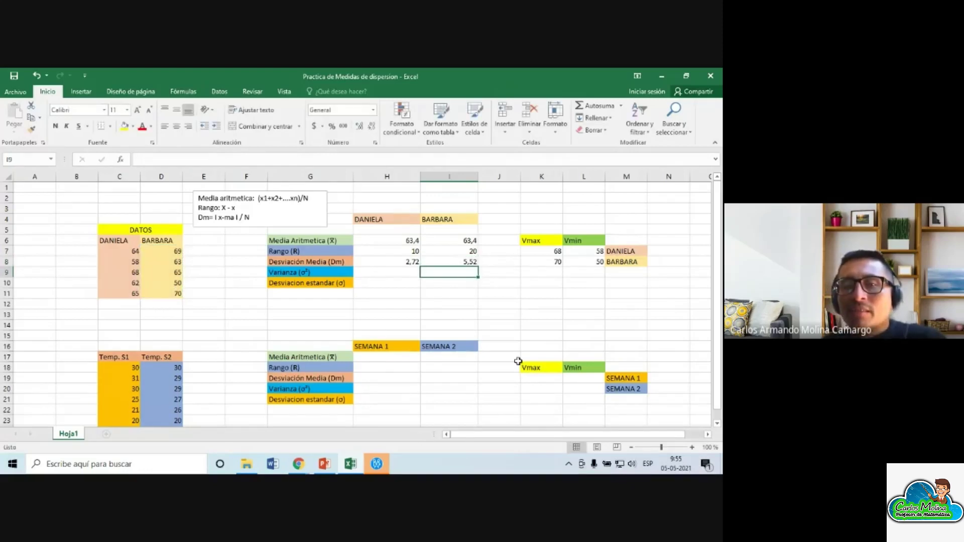
left_click(468, 260)
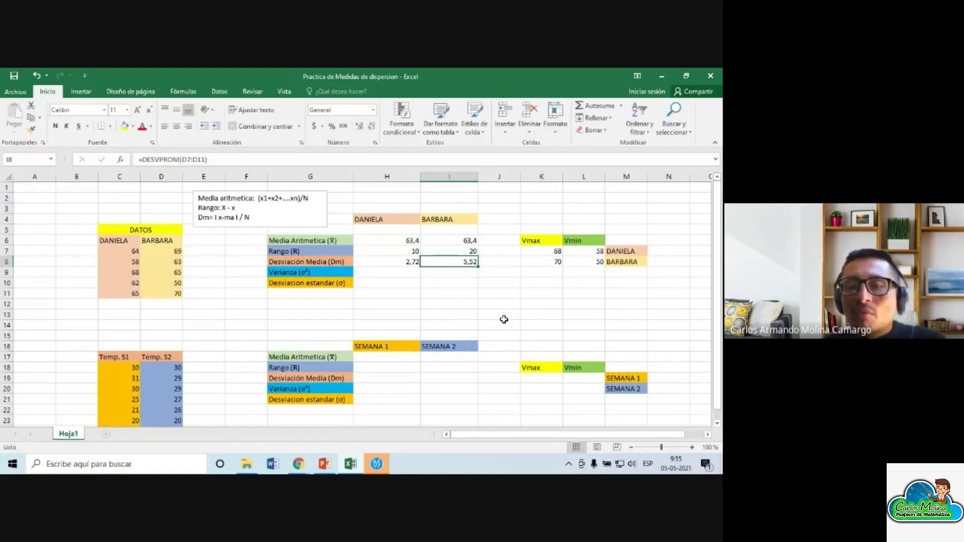
Switch to PowerPoint and check the second data set's mean deviation on slide 7
left_click(324, 465)
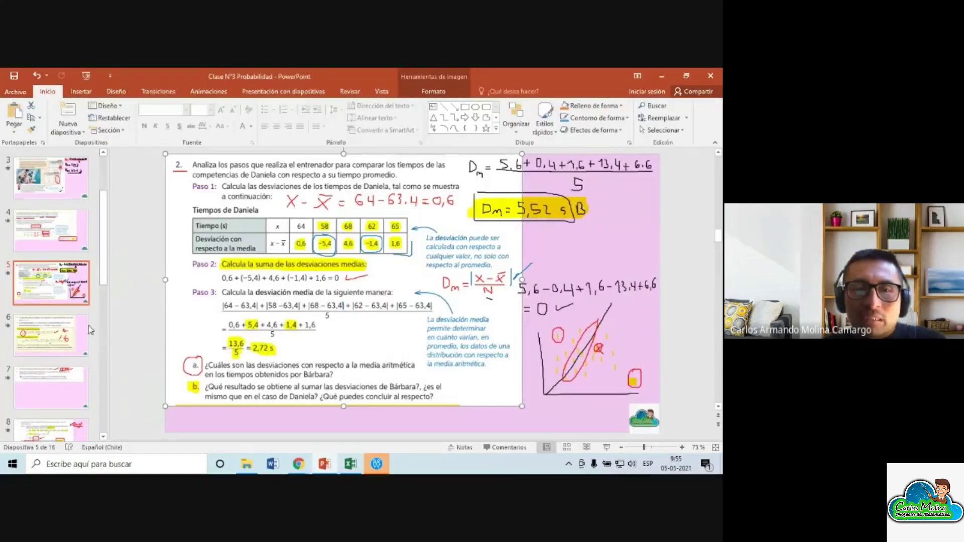
left_click(74, 331)
left_click(57, 384)
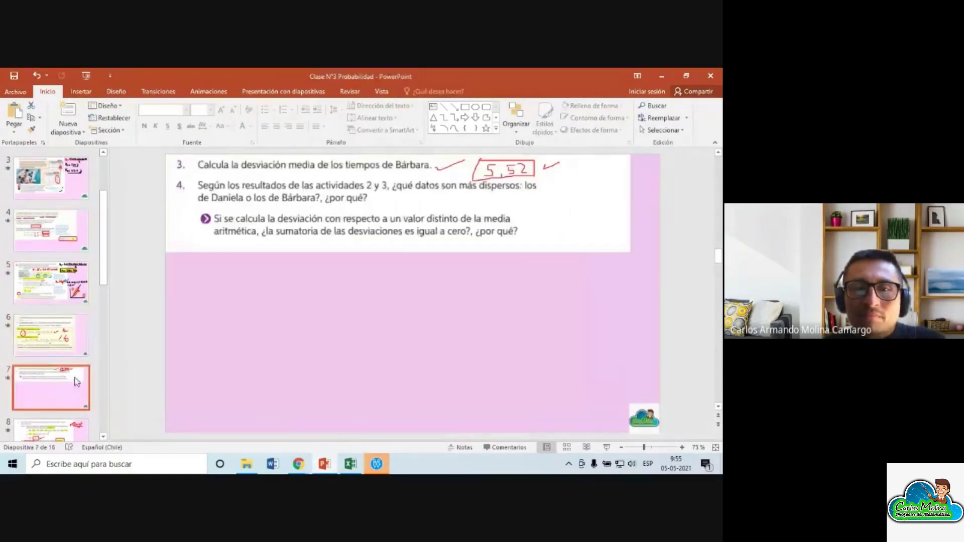
Look through the variance and standard deviation calculations on slides 8 to 13, and go back to the mean deviation formulas on slide 6
scroll(57, 384, "down", 2)
left_click(59, 380)
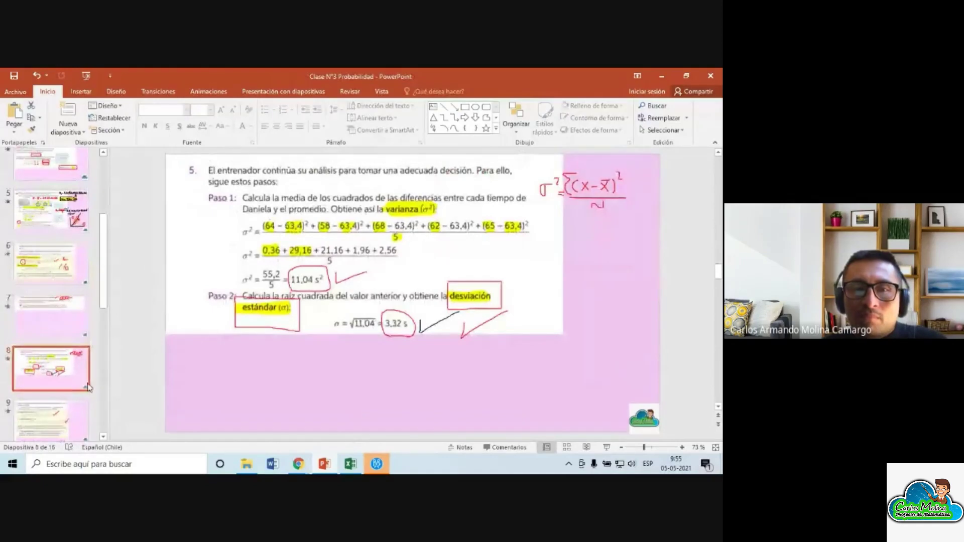
left_click(88, 415)
scroll(88, 415, "down", 3)
left_click(50, 333)
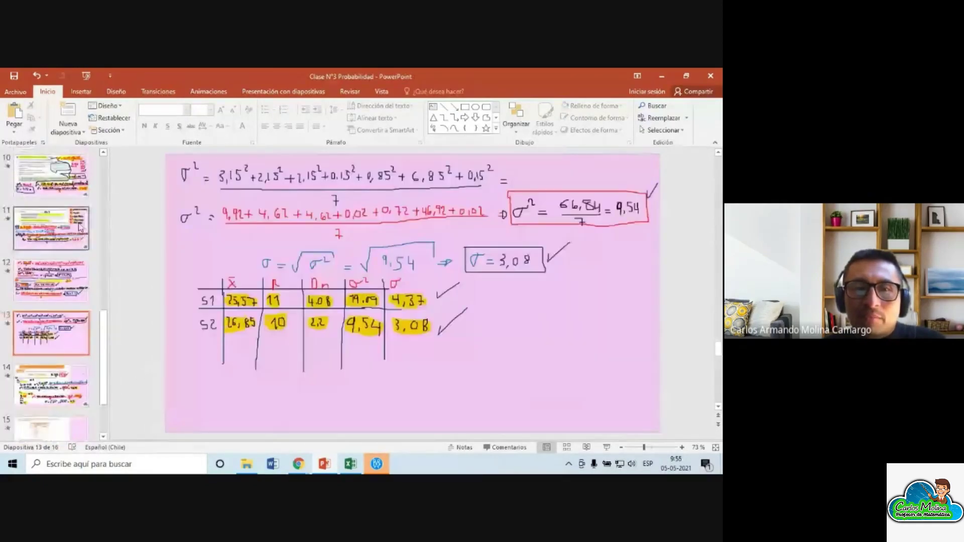
left_click(35, 174)
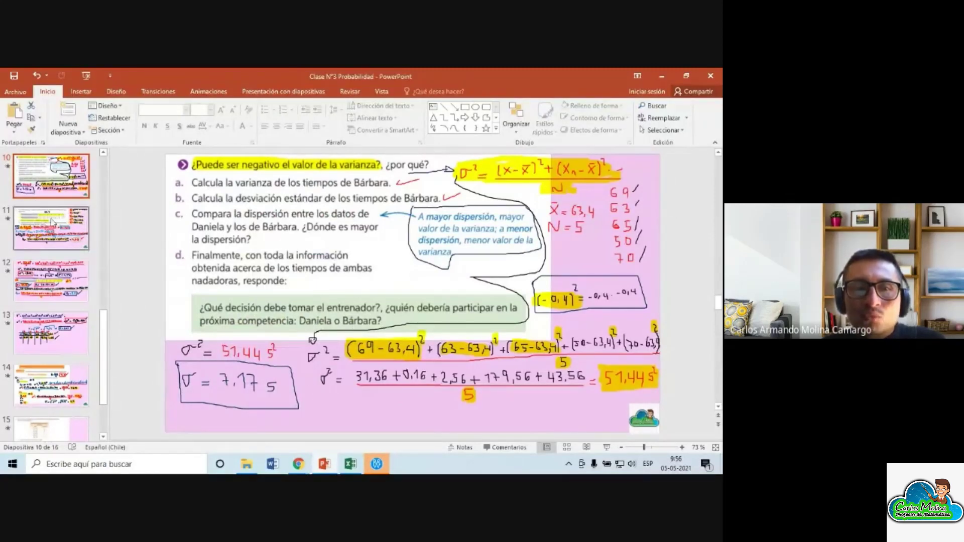
left_click(65, 232)
key("Up")
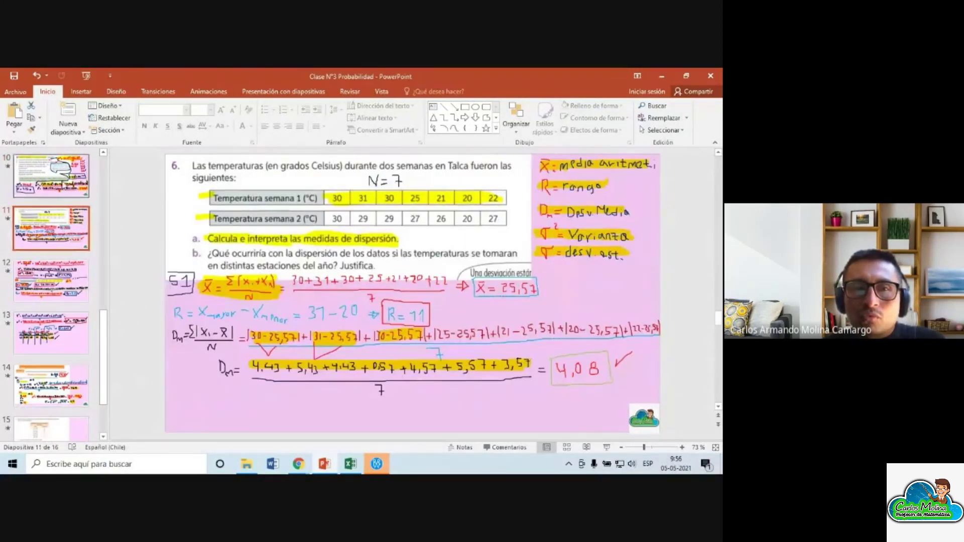
key("Up")
key("Up")
key("Up")
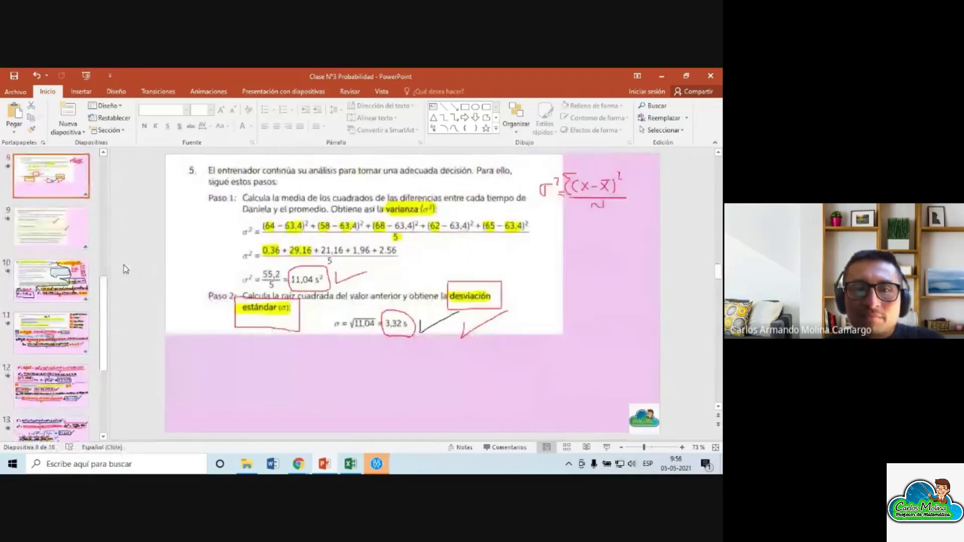
key("Up")
key("Up")
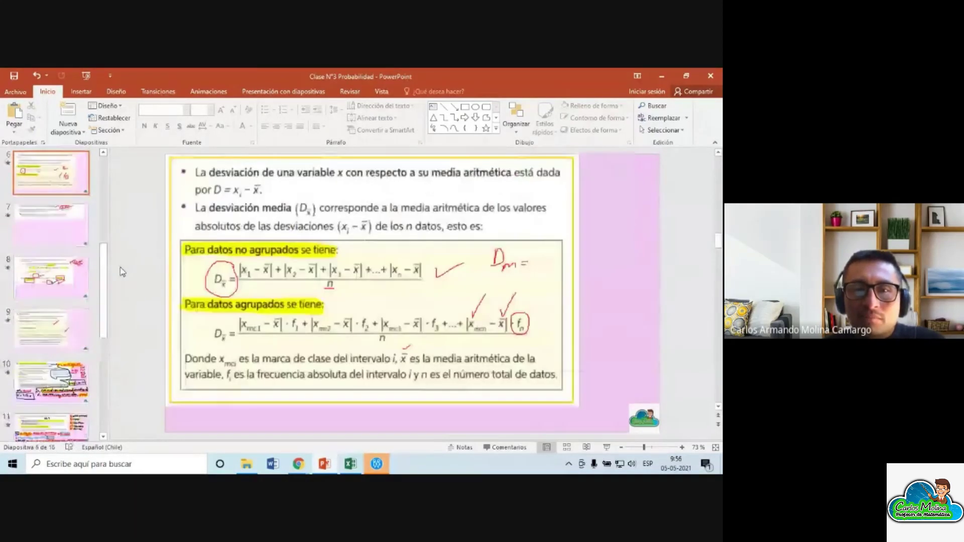
Compare the mean deviation results on slides 5 to 7 with the worksheet values, returning to Excel
key("Up")
key("Down")
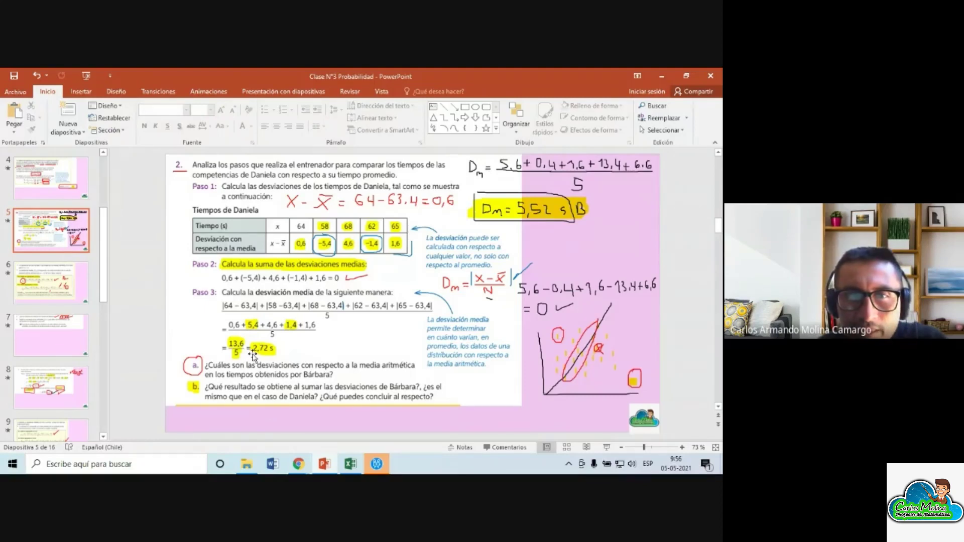
scroll(254, 358, "down", 1)
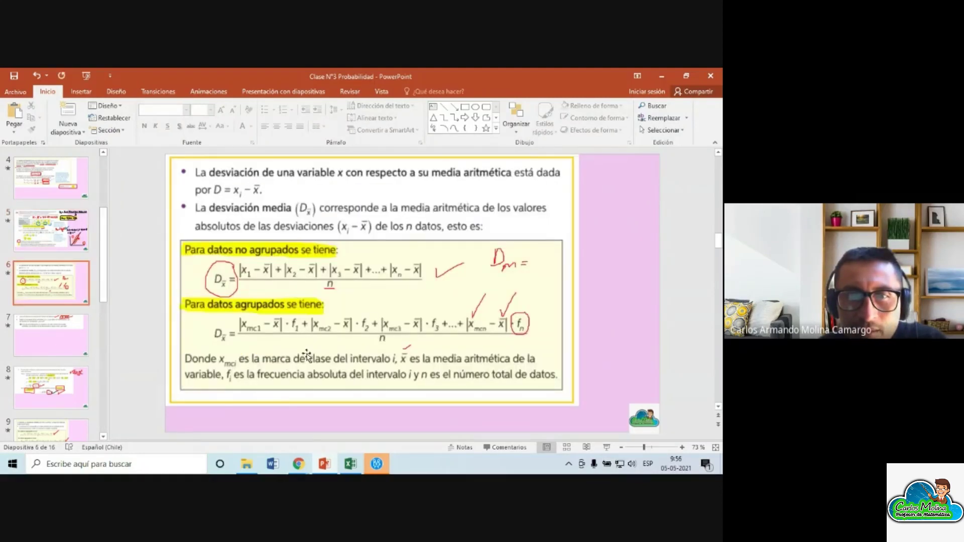
scroll(341, 353, "down", 1)
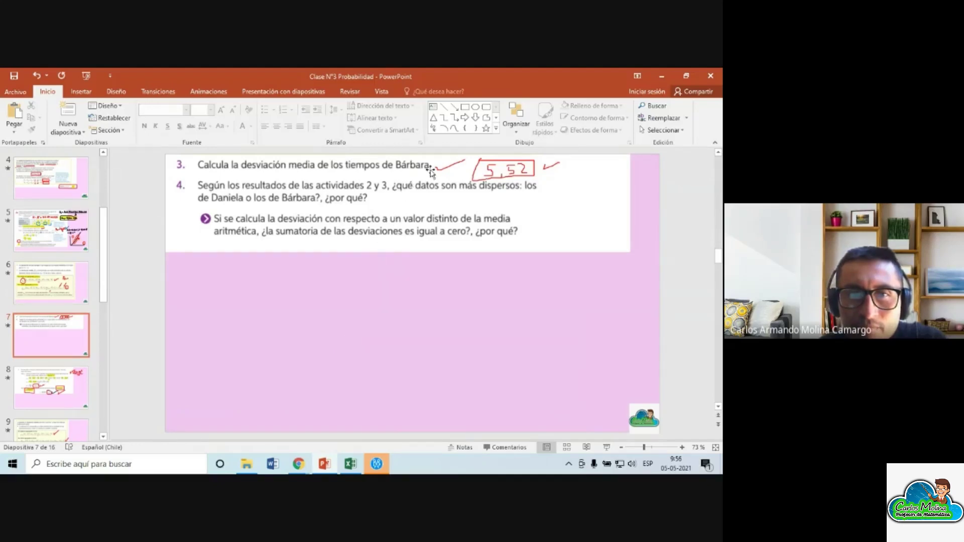
left_click(538, 172)
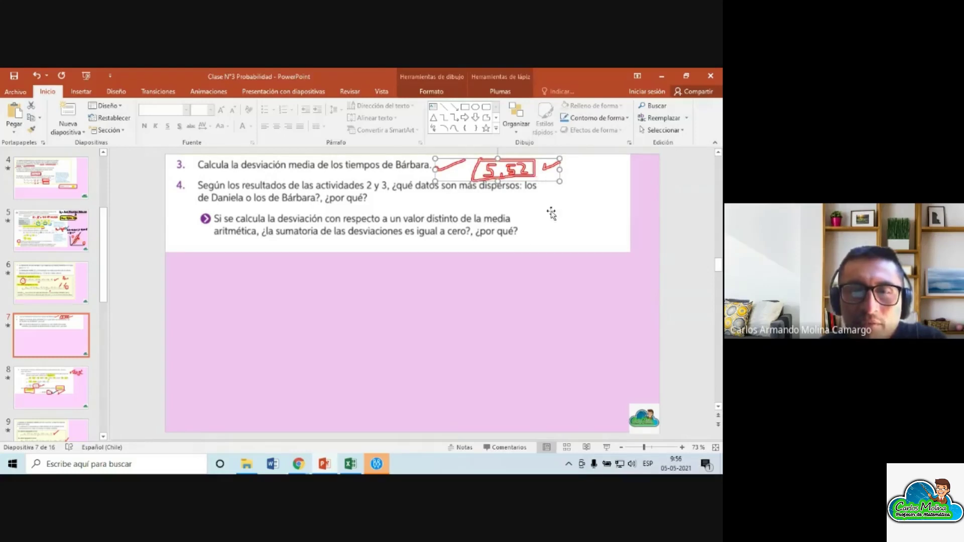
left_click(349, 465)
left_click(458, 283)
left_click(472, 262)
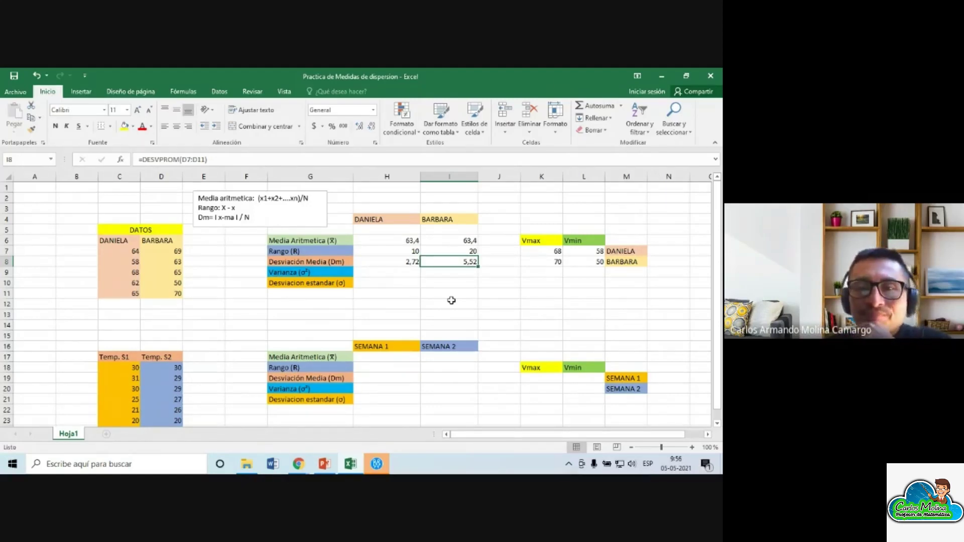
left_click(404, 274)
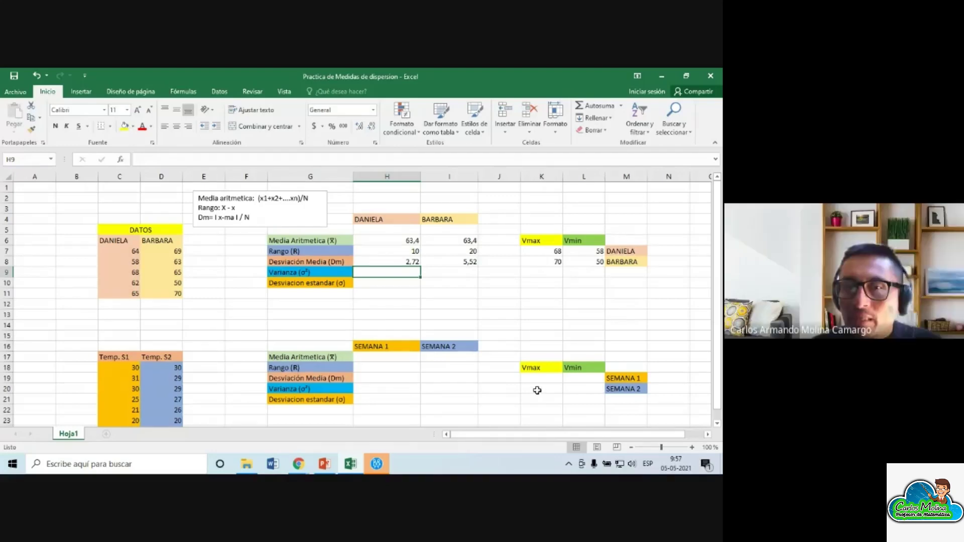
Clear the mean deviation results of both data sets from I8 and H8
left_click(466, 260)
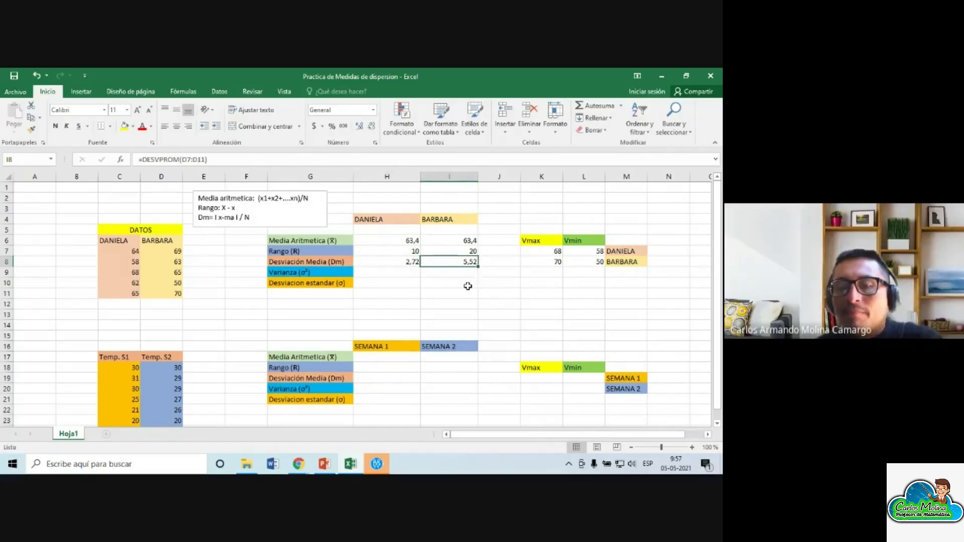
key("Delete")
left_click(408, 263)
key("Delete")
left_click(414, 283)
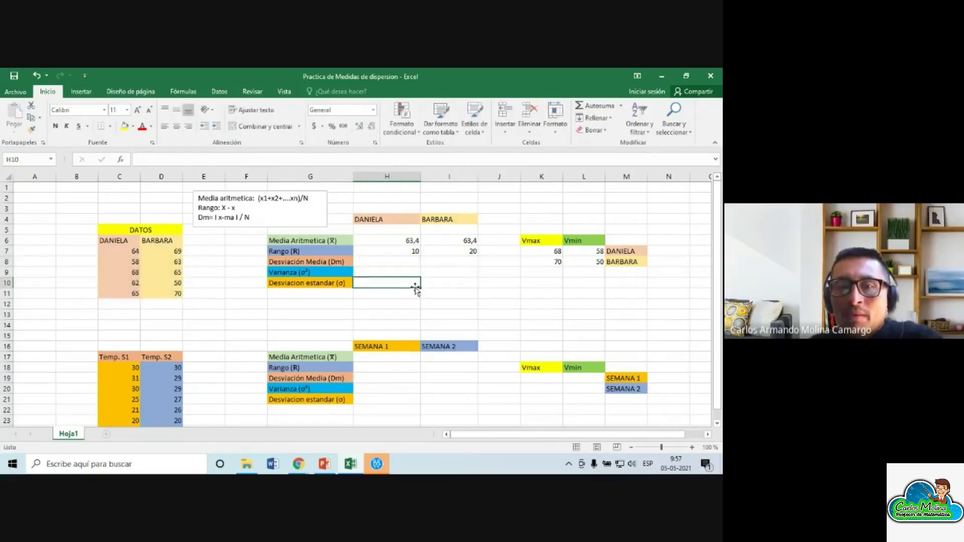
left_click(311, 260)
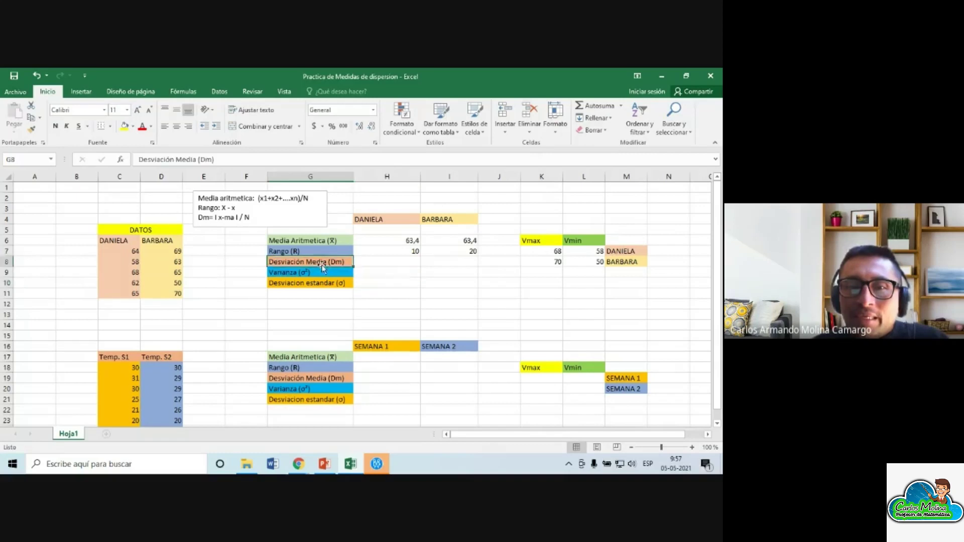
left_click(417, 303)
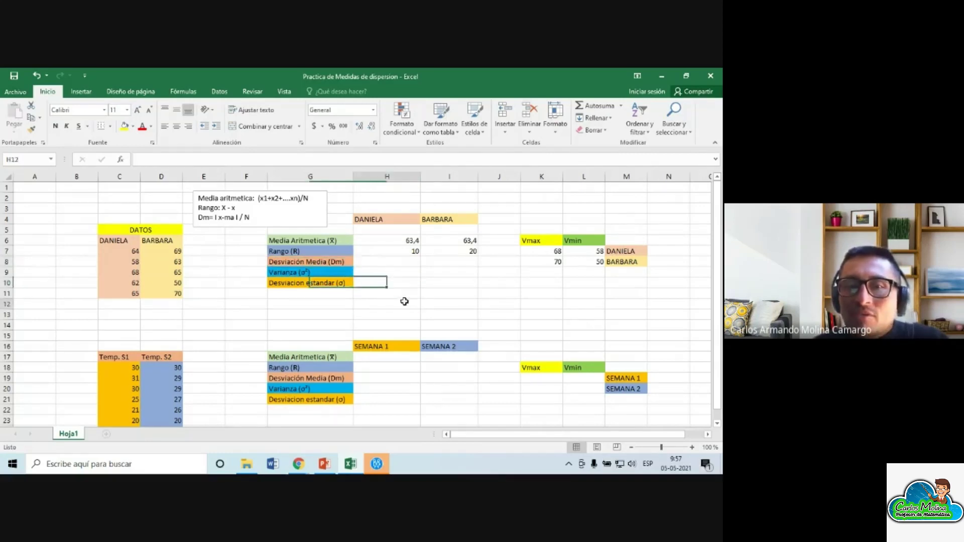
left_click(395, 262)
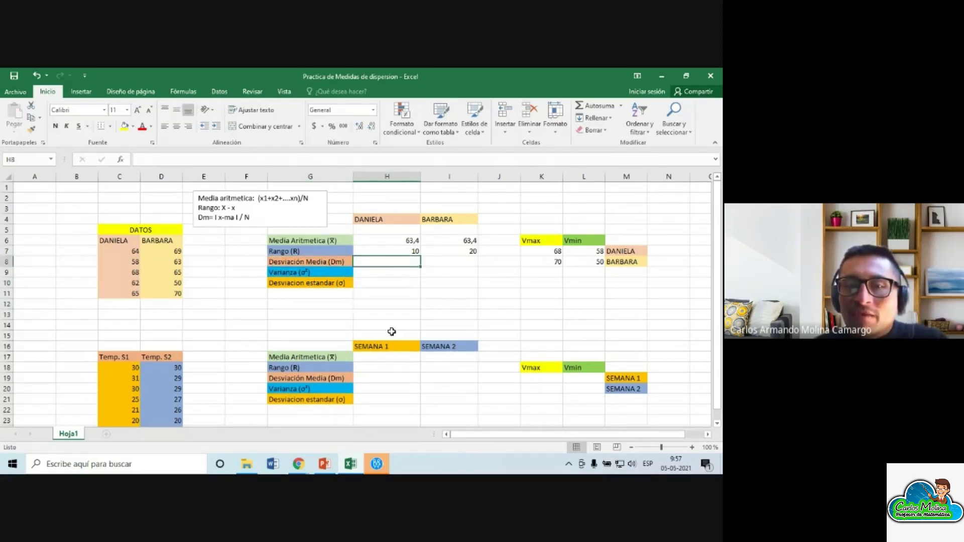
Switch to PowerPoint and present slide 5, the worked mean deviation example, as a slide show
left_click(325, 465)
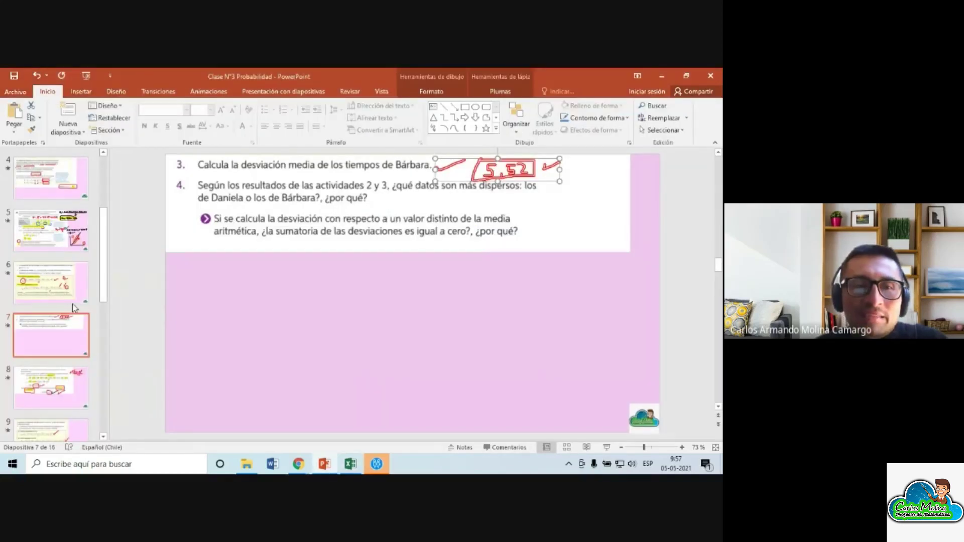
left_click(55, 231)
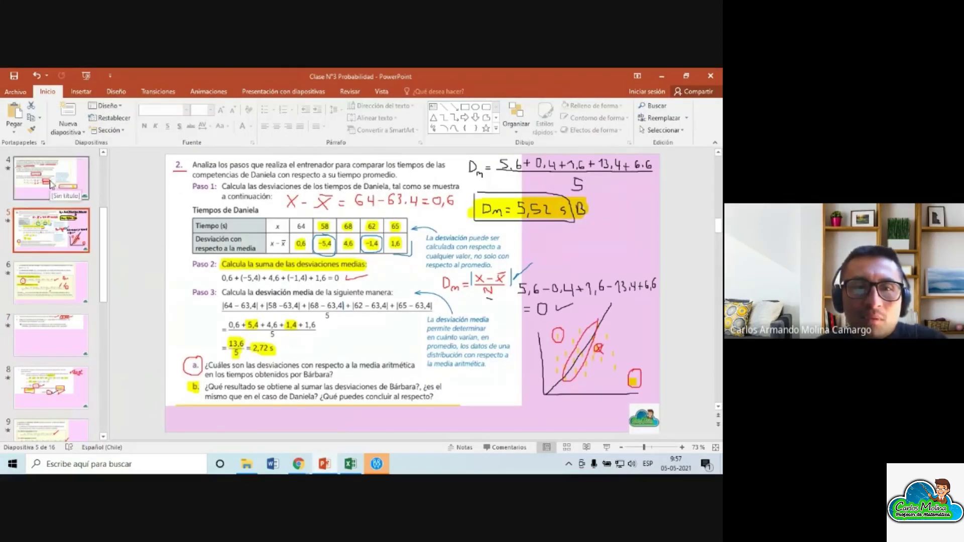
left_click(607, 447)
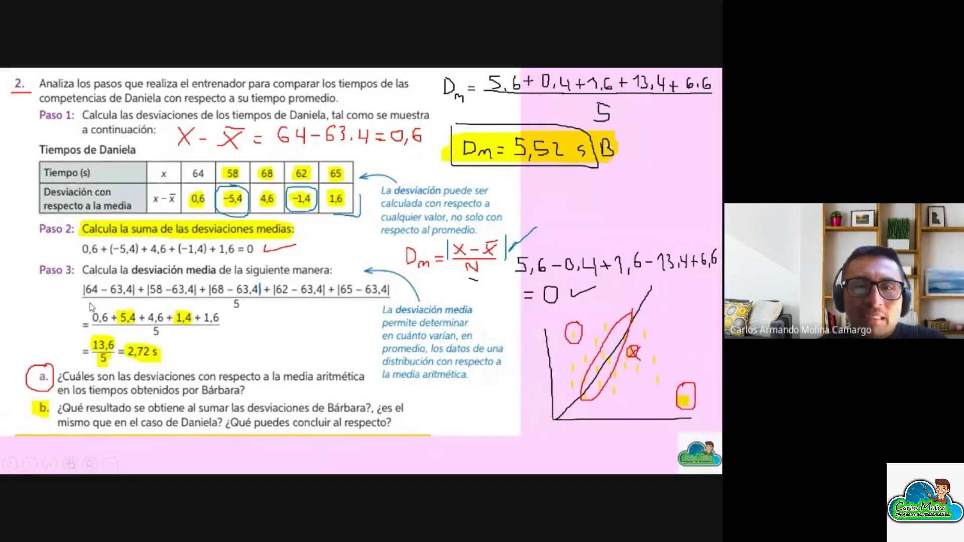
Circle the mean deviation formula in dark red ink, mark its terms and absolute value bars, and end the show discarding the ink
left_click(50, 466)
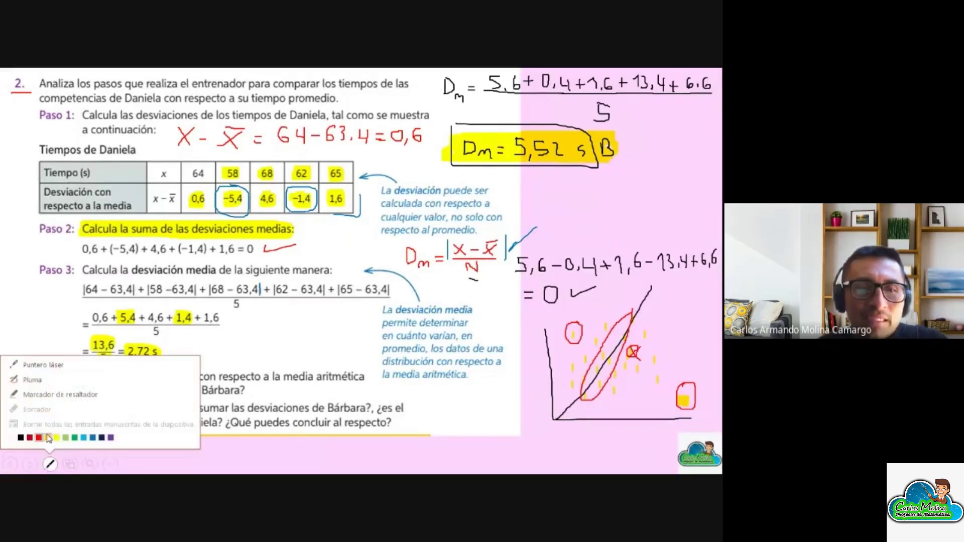
left_click(29, 444)
mouse_move(440, 232)
left_mouse_down()
mouse_move(423, 234)
mouse_move(394, 267)
mouse_move(533, 273)
mouse_move(501, 217)
mouse_move(418, 250)
left_mouse_up()
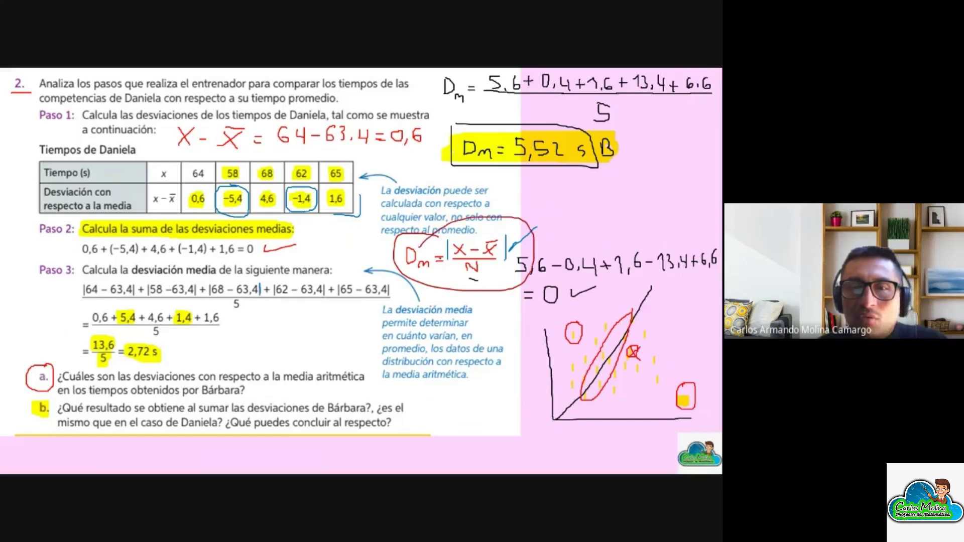
left_click(498, 281)
left_click_drag(458, 242, 492, 230)
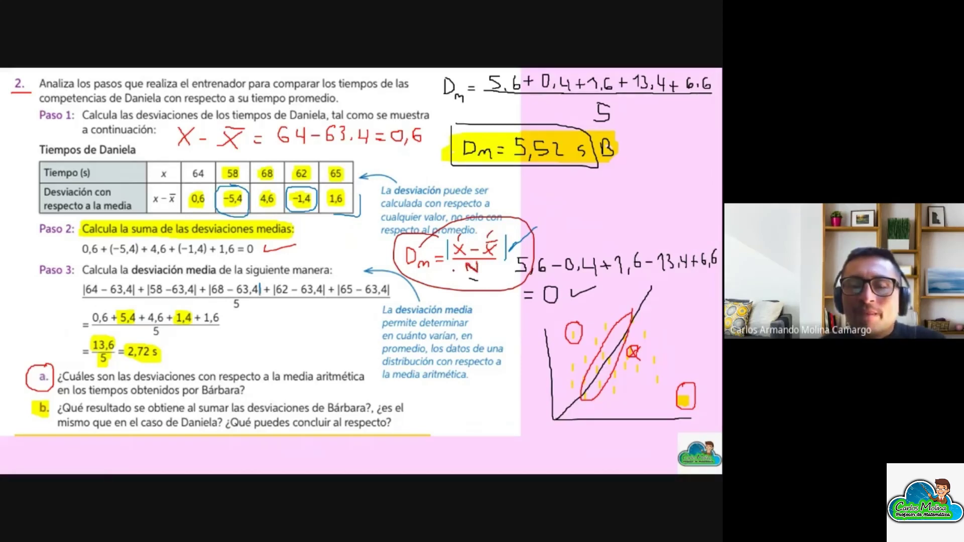
left_click_drag(447, 240, 447, 259)
left_click_drag(506, 234, 505, 261)
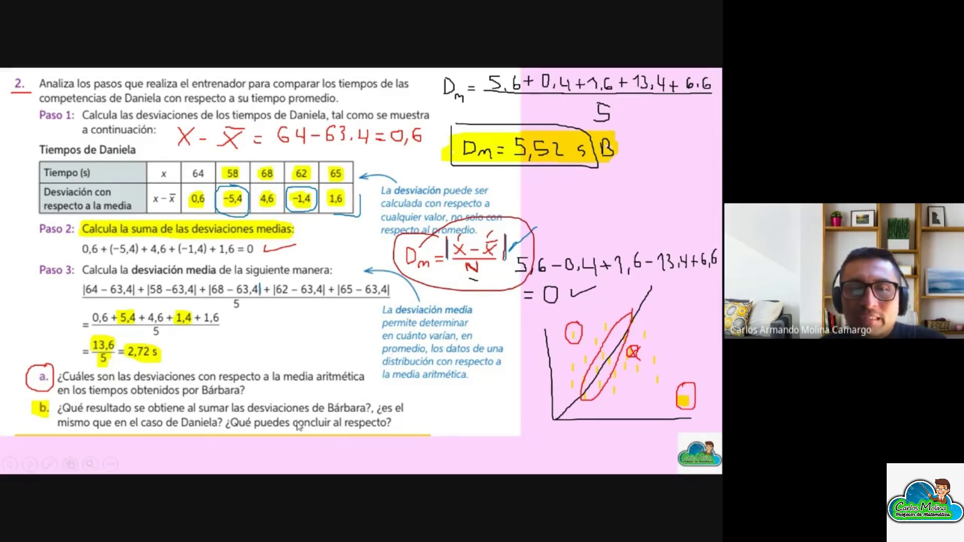
key("Escape")
left_click(393, 296)
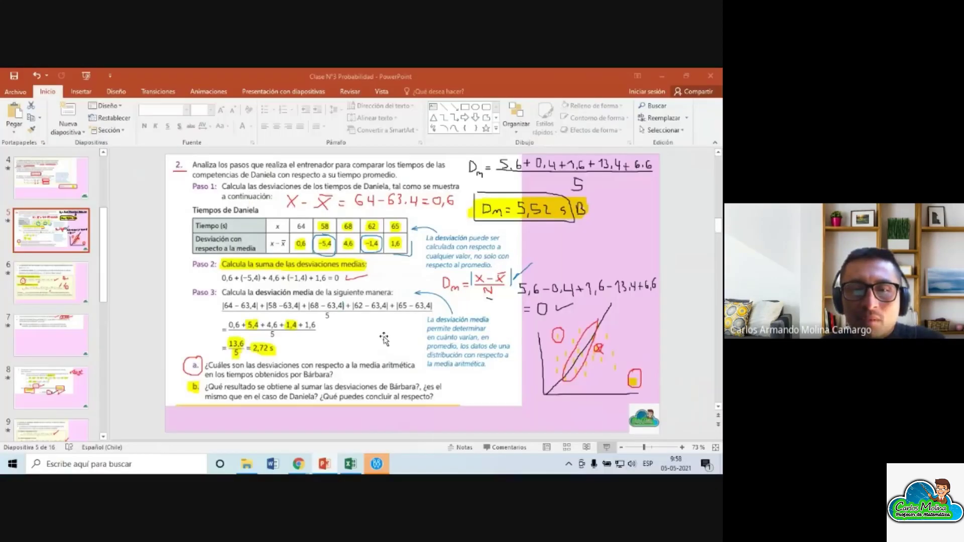
Return to the Excel worksheet and calculate the first data set's mean deviation in H8 with =DESVPROM(C7:C11)
key("alt+Tab")
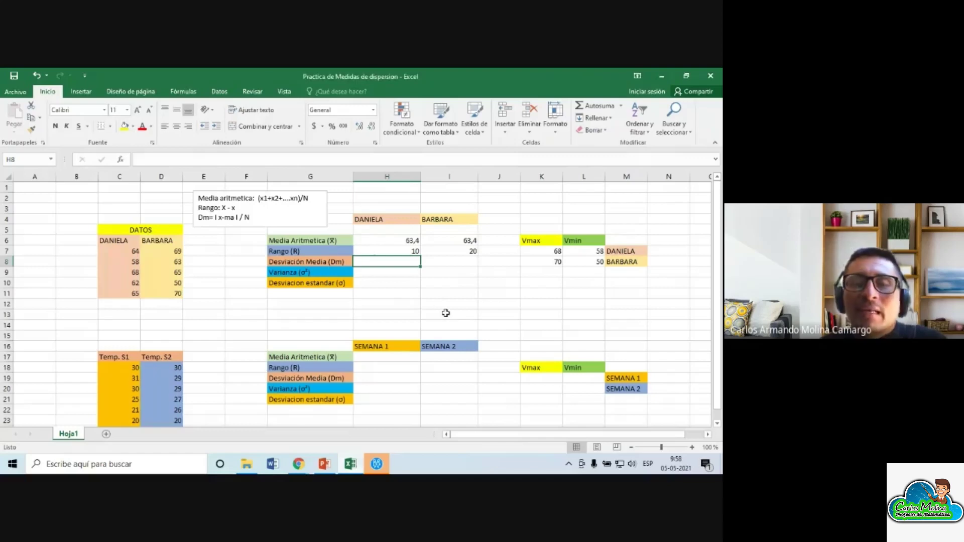
type("=")
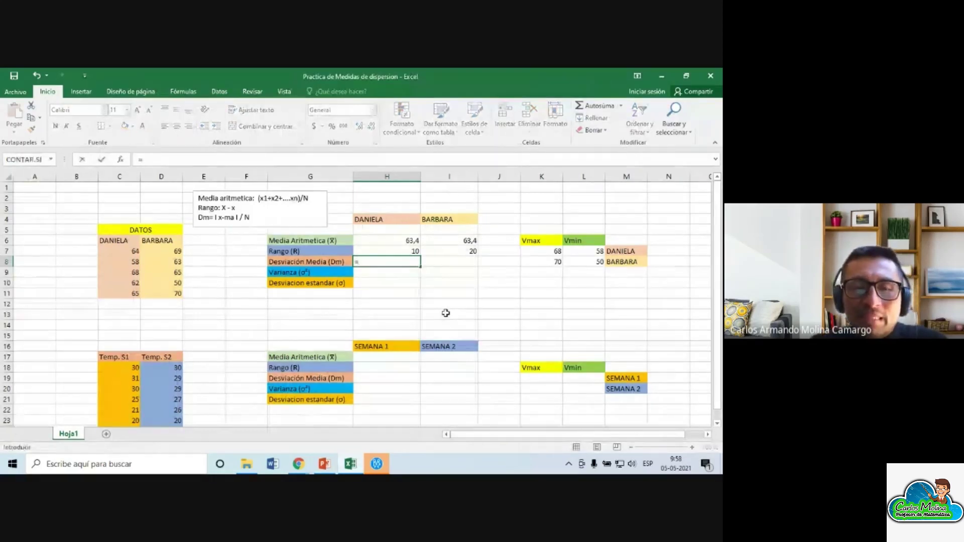
type("desv")
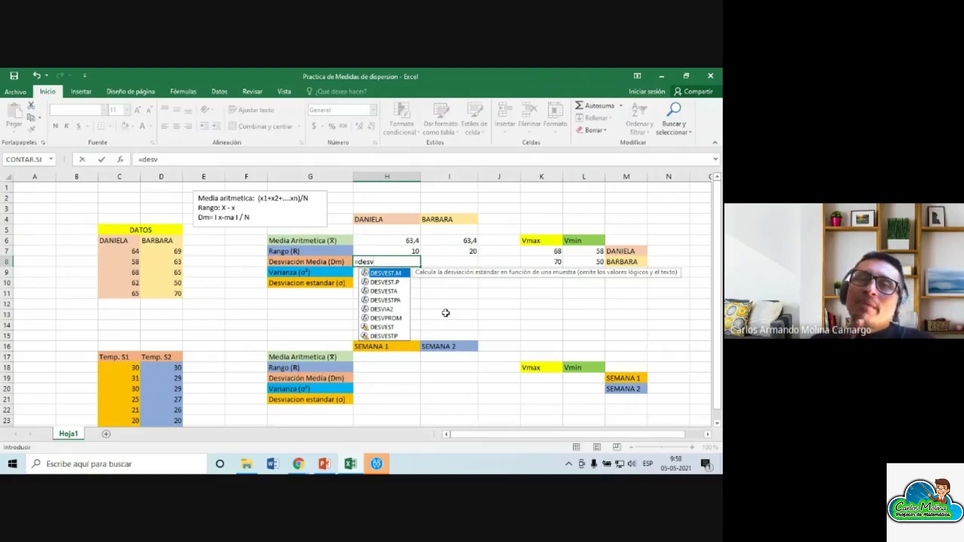
left_click(402, 322)
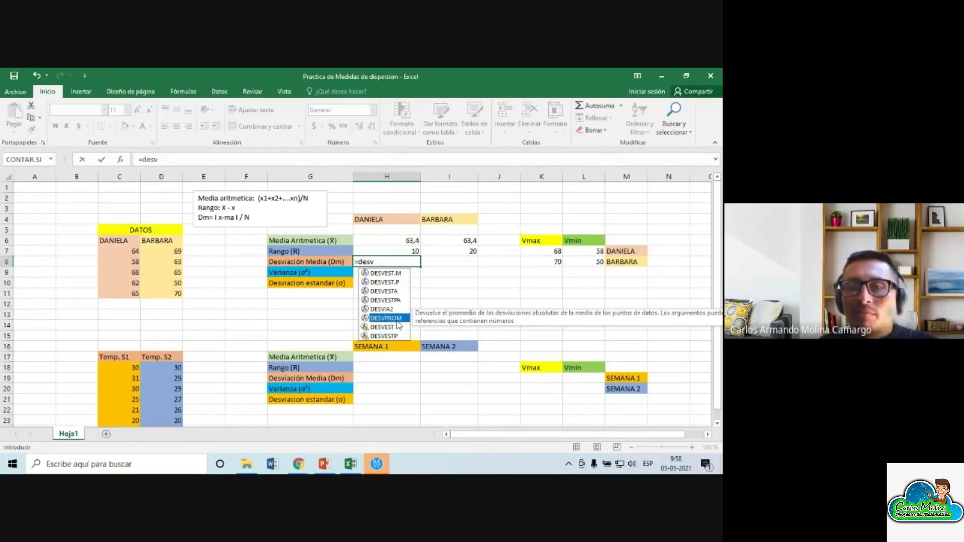
left_click_drag(430, 318, 307, 345)
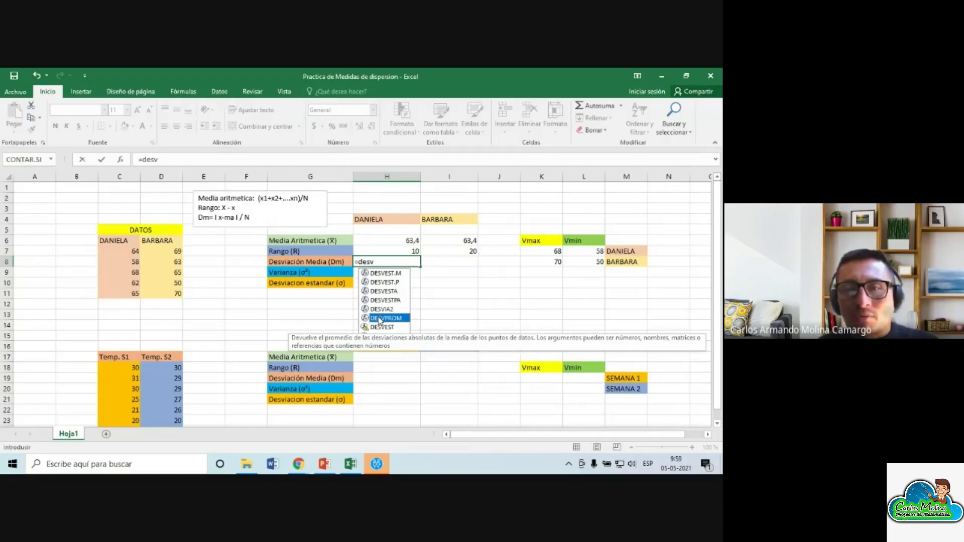
double_click(380, 320)
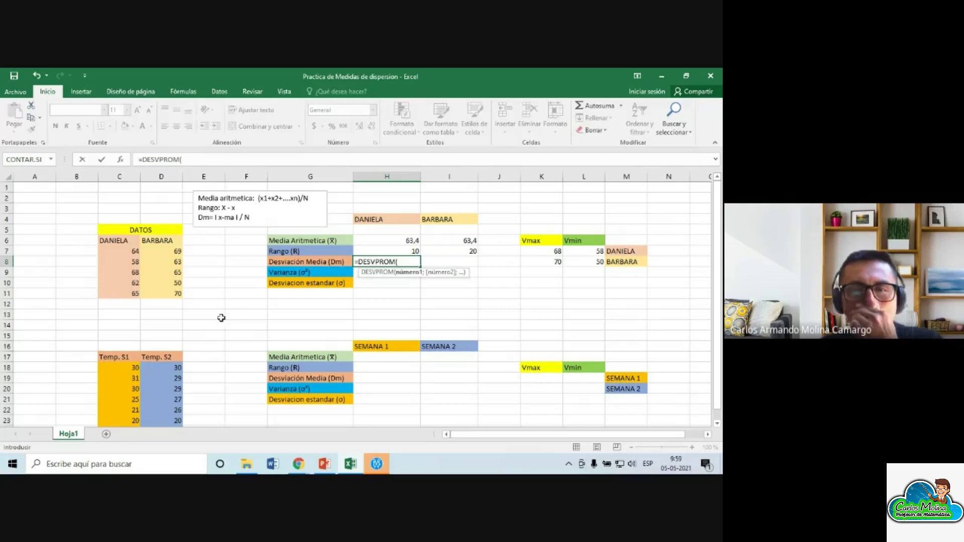
left_click_drag(127, 251, 134, 296)
key("Return")
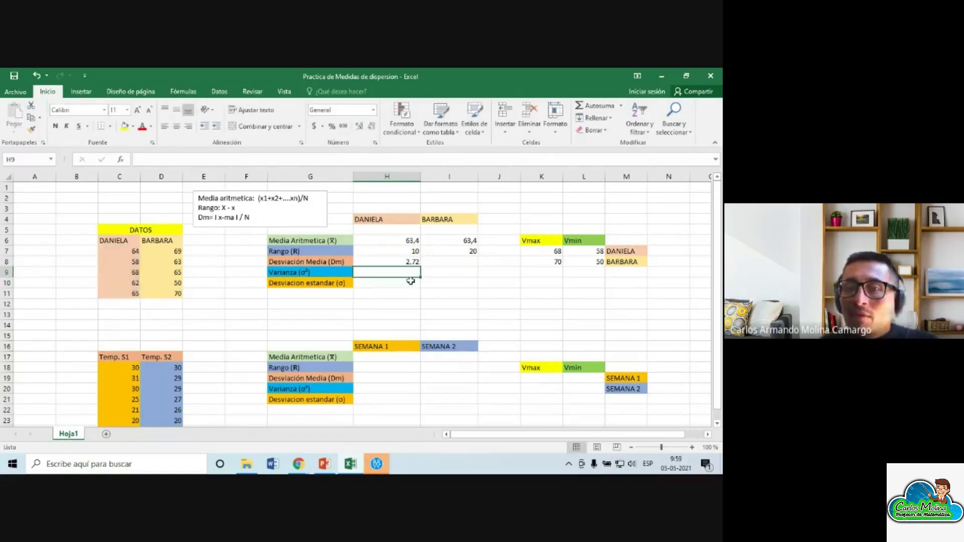
Calculate the second data set's mean deviation in I8 again with =DESVPROM(D7:D11)
left_click(438, 262)
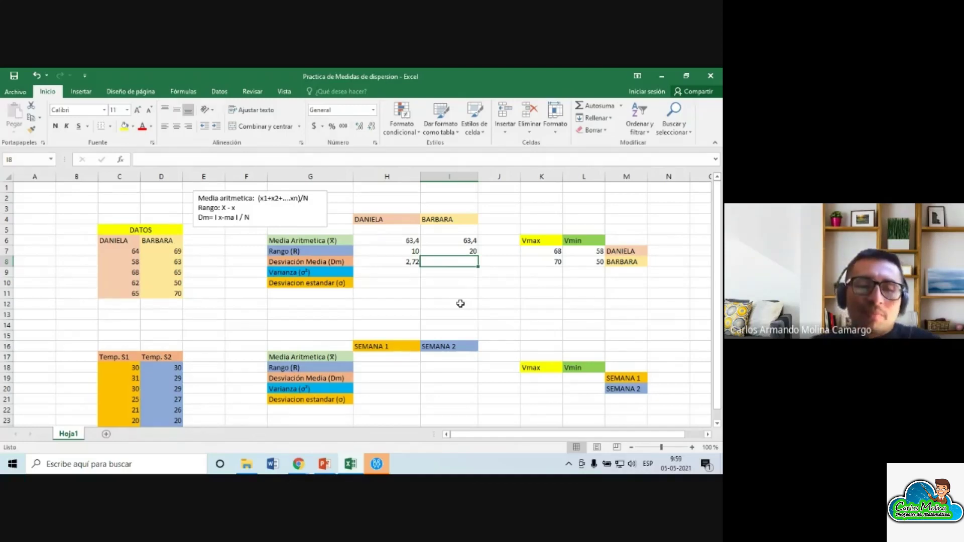
type("=")
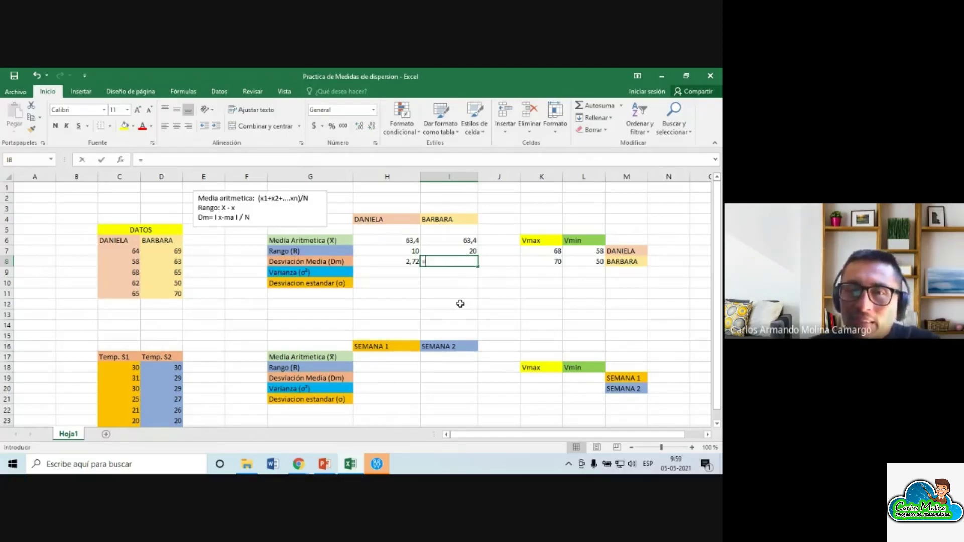
type("desv")
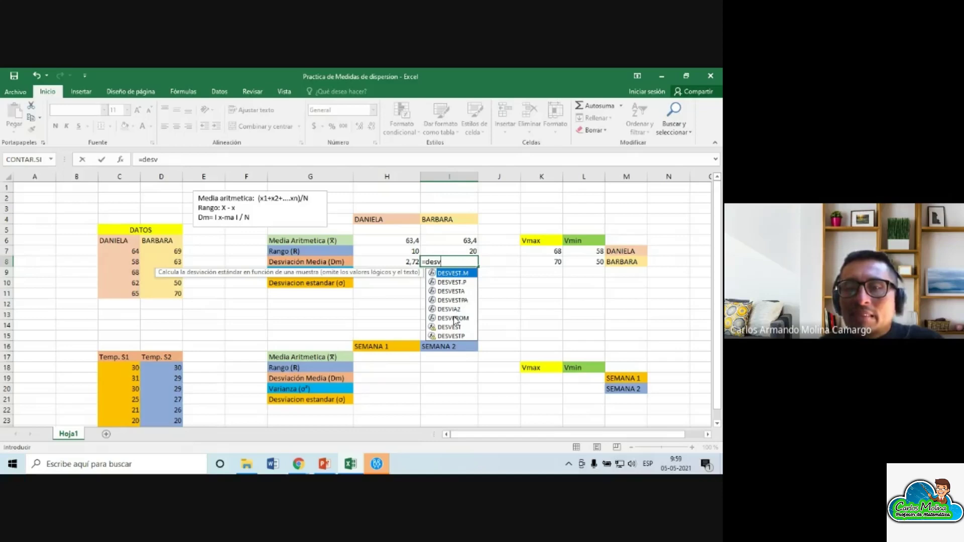
double_click(456, 318)
left_click(455, 317)
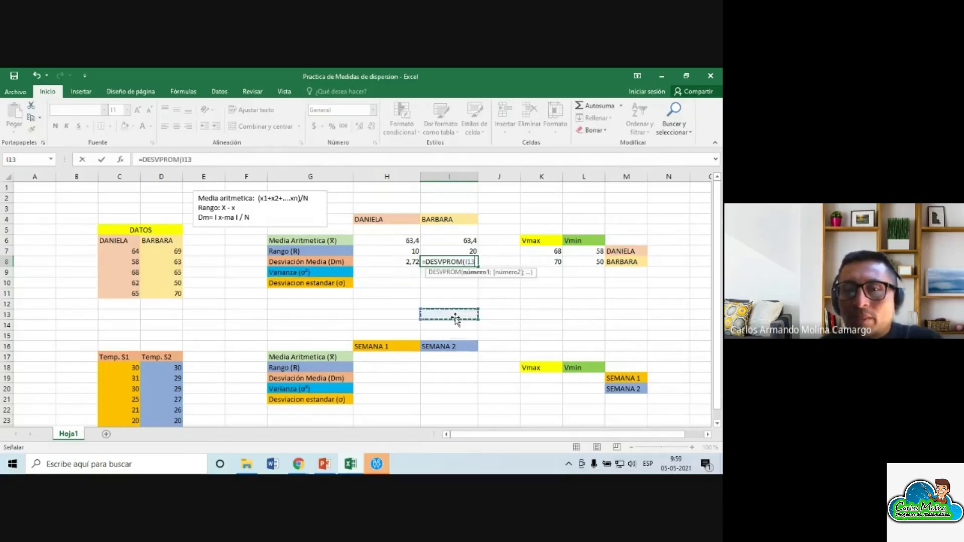
left_click(232, 161)
key("BackSpace")
key("BackSpace")
key("BackSpace")
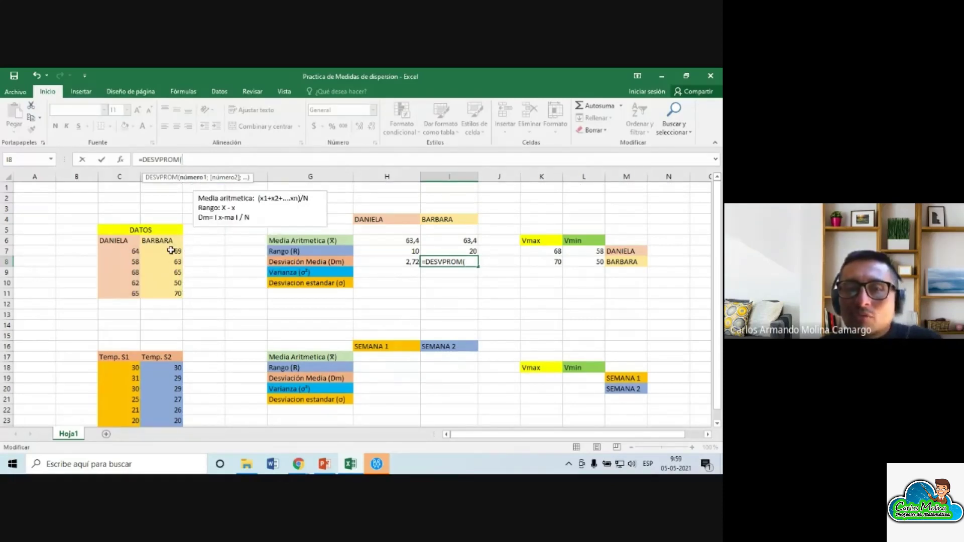
left_click_drag(171, 251, 162, 295)
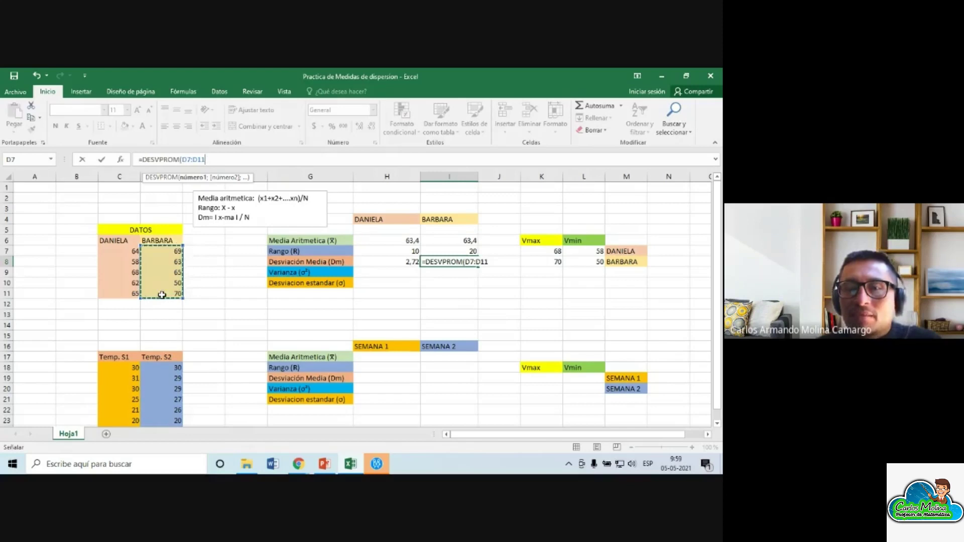
key("Return")
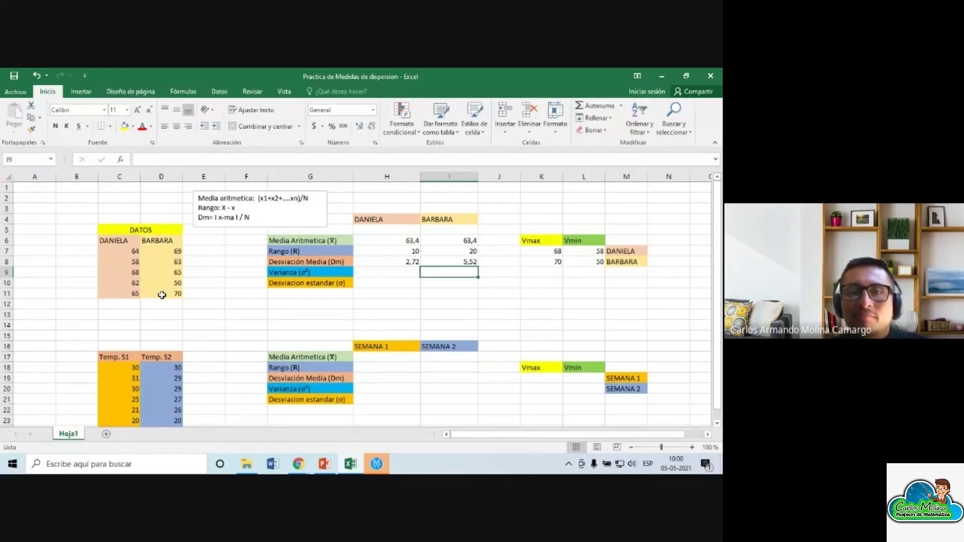
Delete the text box with the mean, range and mean deviation formulas above the data tables
left_click(317, 192)
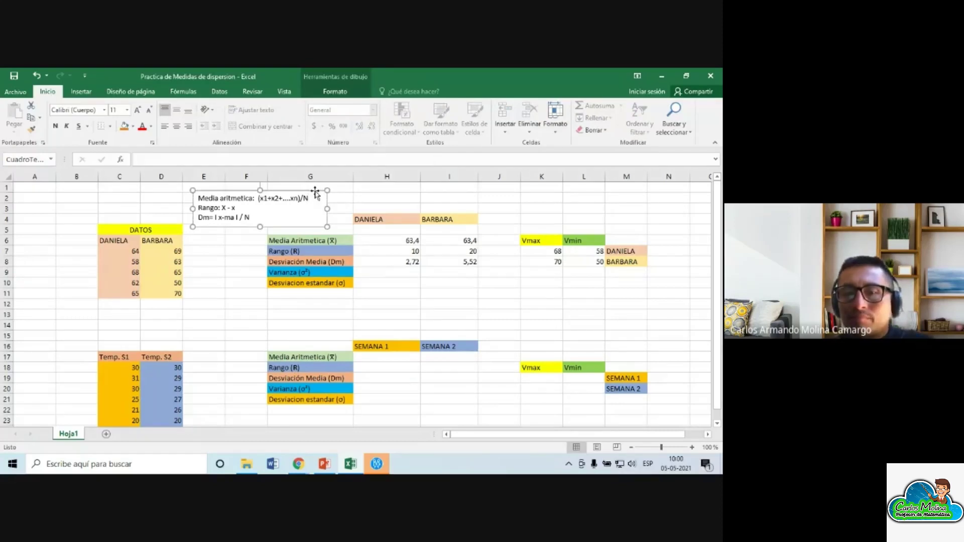
key("Delete")
left_click(439, 314)
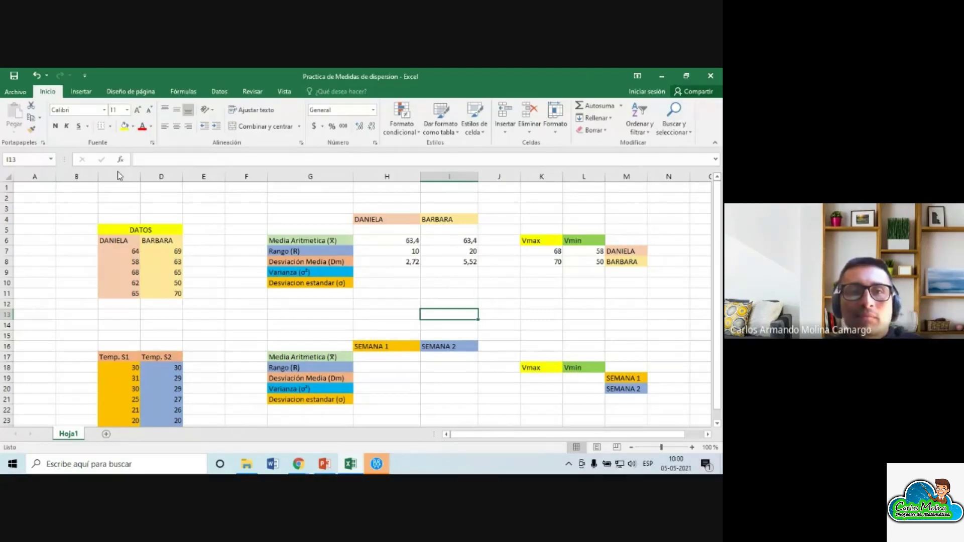
Insert a new equation and handwrite σ² = (x − x̄) as an ink equation
left_click(79, 94)
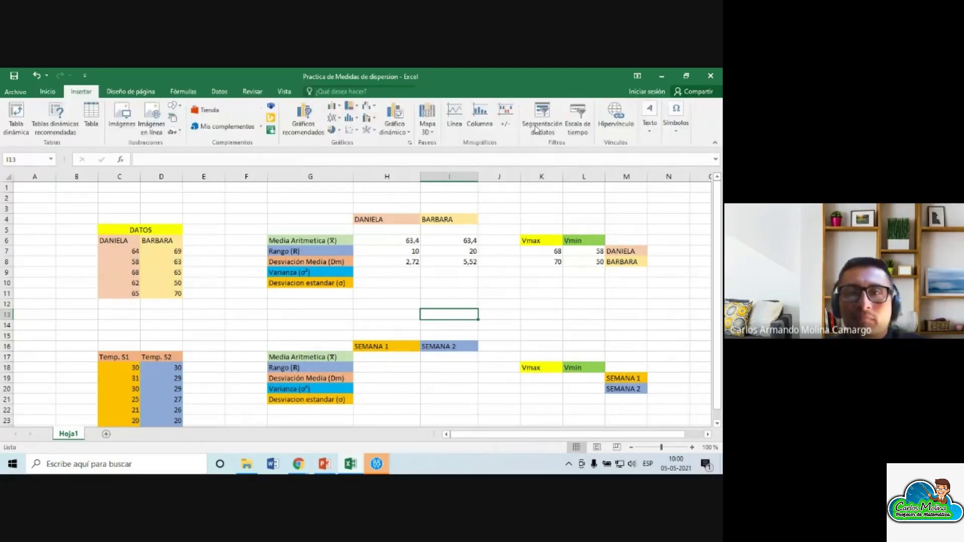
left_click(681, 132)
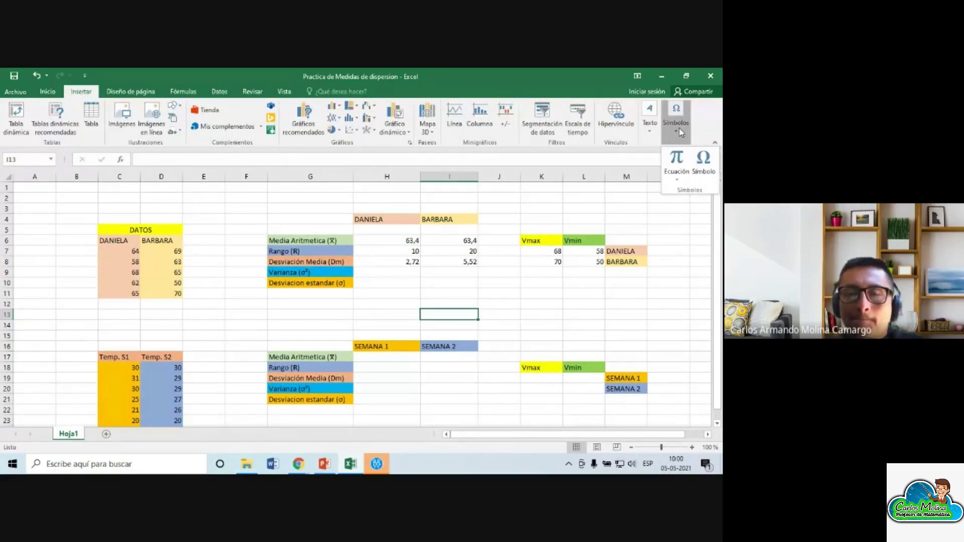
left_click(682, 165)
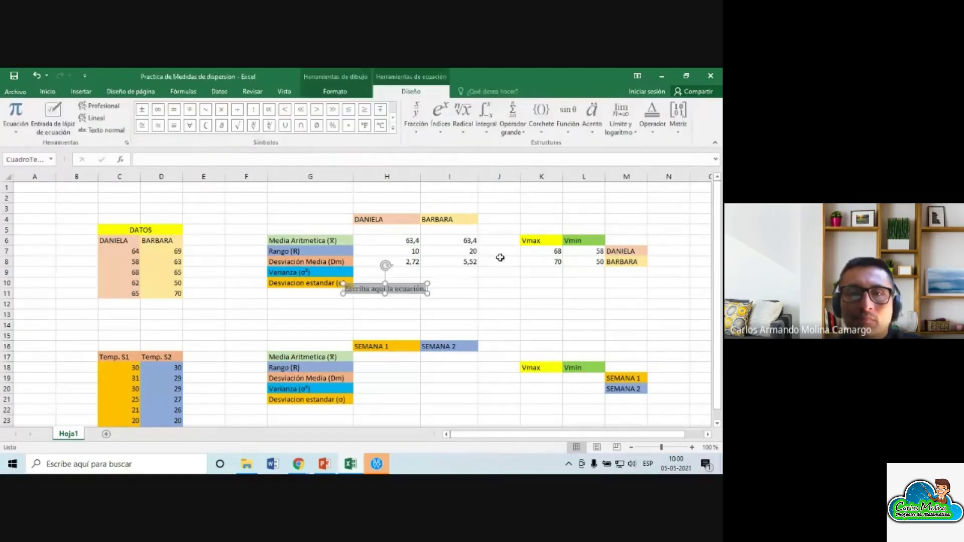
left_click(50, 115)
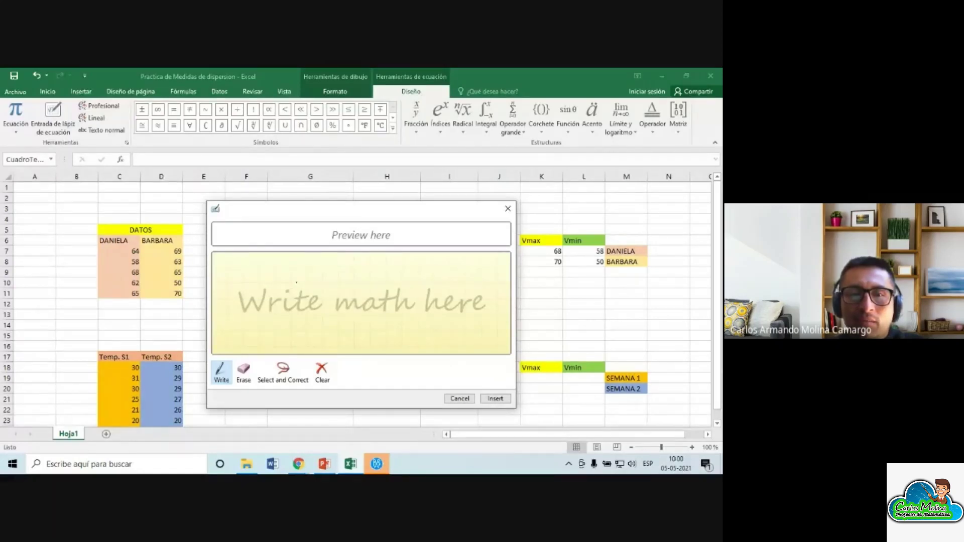
mouse_move(296, 282)
left_mouse_down()
mouse_move(298, 297)
mouse_move(297, 284)
mouse_move(316, 281)
mouse_move(341, 300)
mouse_move(371, 282)
mouse_move(369, 297)
mouse_move(406, 286)
mouse_move(408, 295)
left_mouse_up()
left_click(398, 282)
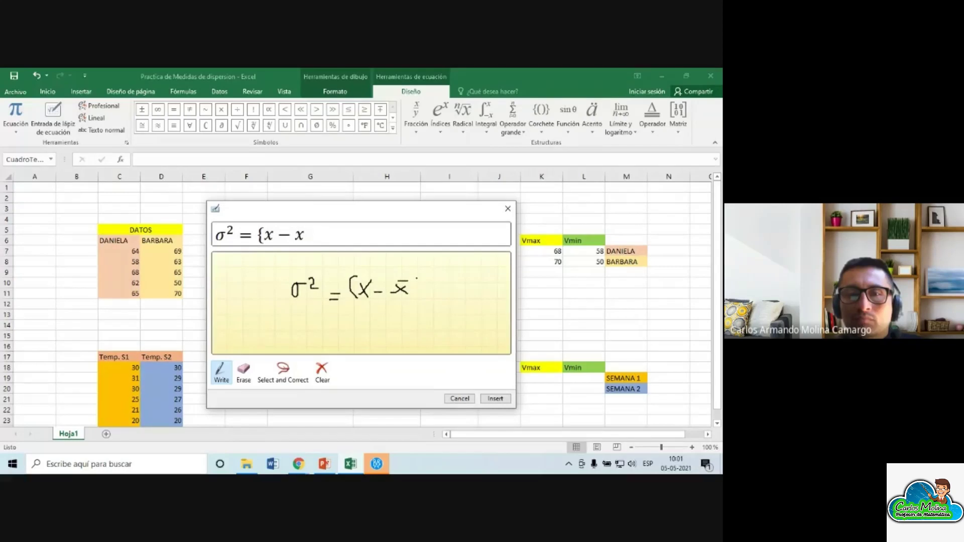
left_click_drag(420, 275, 427, 304)
Erase and rewrite the misread x̄, add the exponent 2 after the parenthesis, and insert the equation σ² = (x − x̄)²
left_click(244, 372)
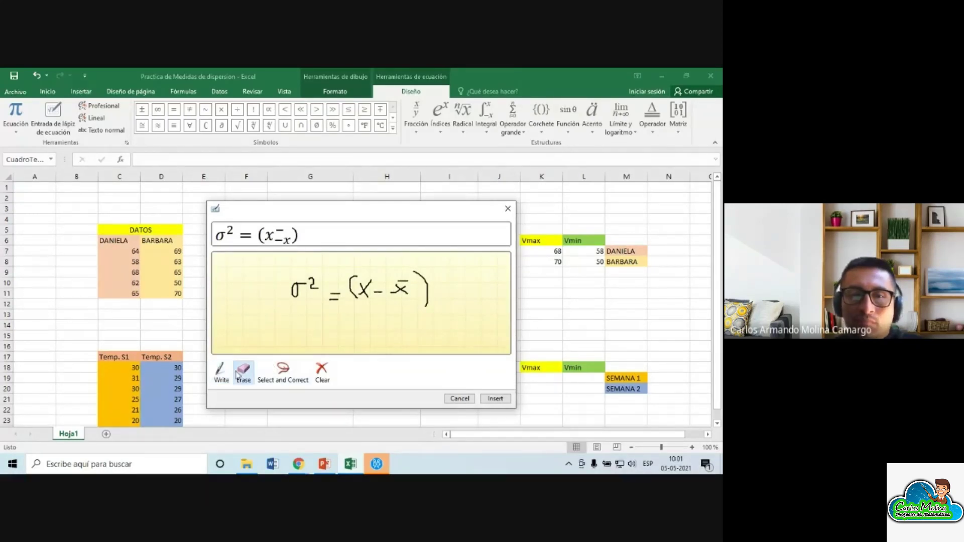
left_click_drag(391, 295, 412, 284)
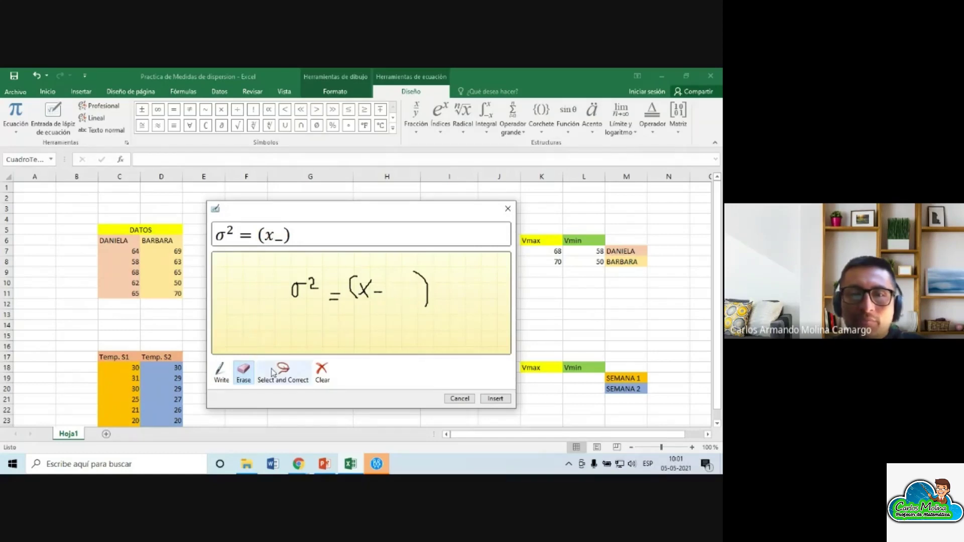
left_click(222, 375)
mouse_move(390, 298)
left_mouse_down()
mouse_move(410, 283)
mouse_move(400, 291)
mouse_move(408, 298)
mouse_move(404, 279)
left_mouse_up()
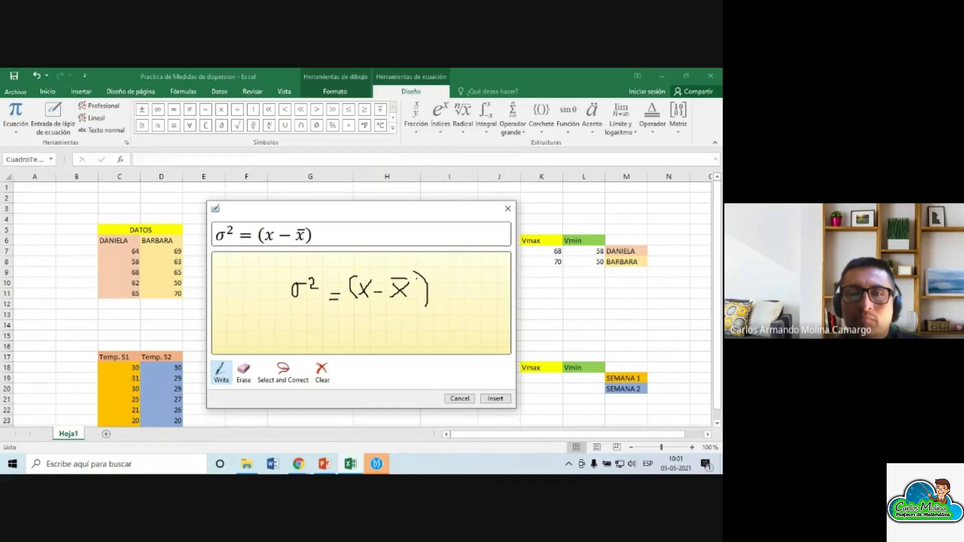
left_click_drag(426, 264, 428, 268)
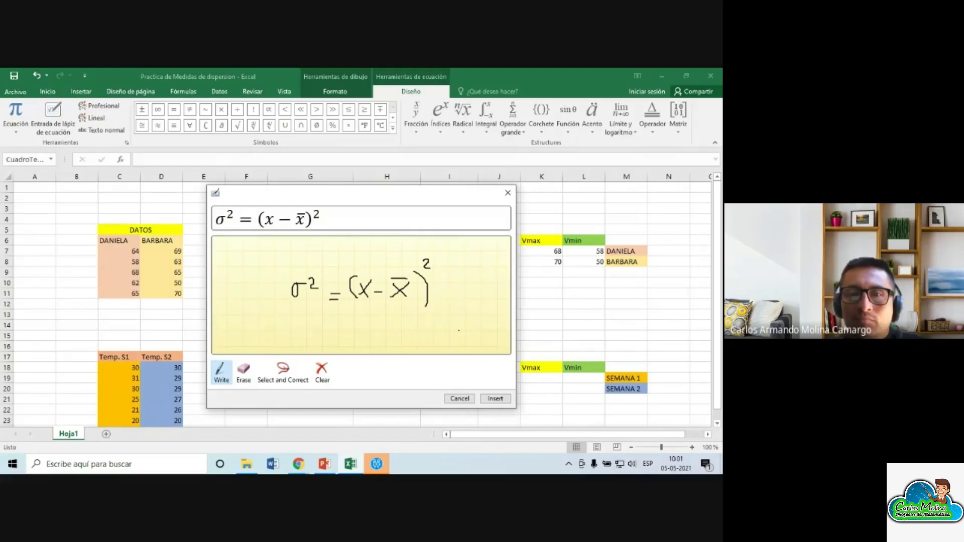
left_click(491, 399)
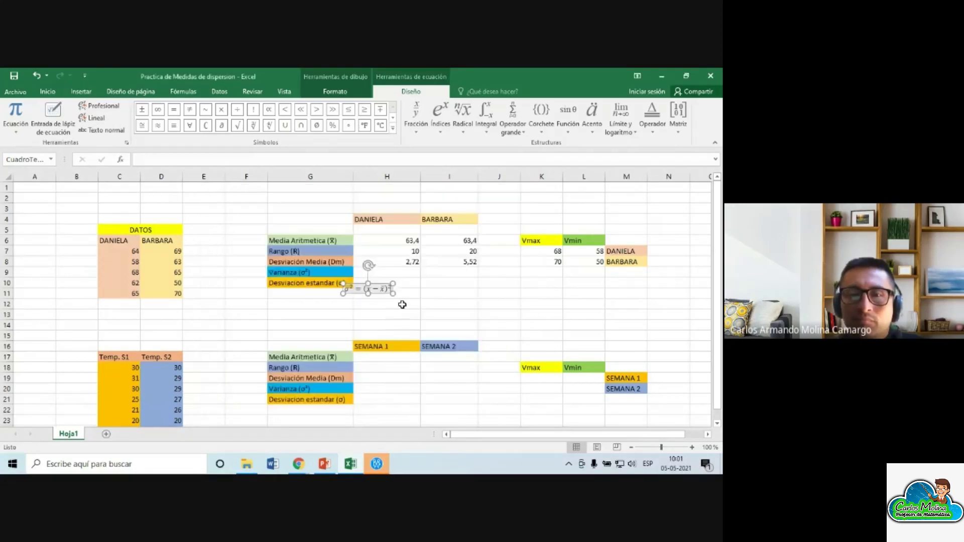
Move the variance equation above the tables, around E3:G3, and fill its box with light green
mouse_move(400, 298)
left_mouse_down()
mouse_move(434, 311)
mouse_move(323, 203)
mouse_move(220, 207)
left_mouse_up()
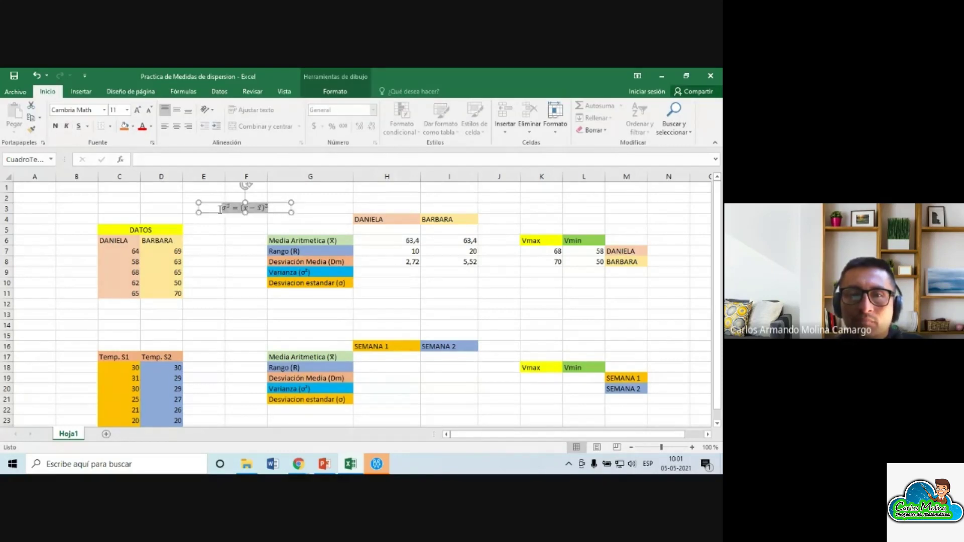
left_click(134, 126)
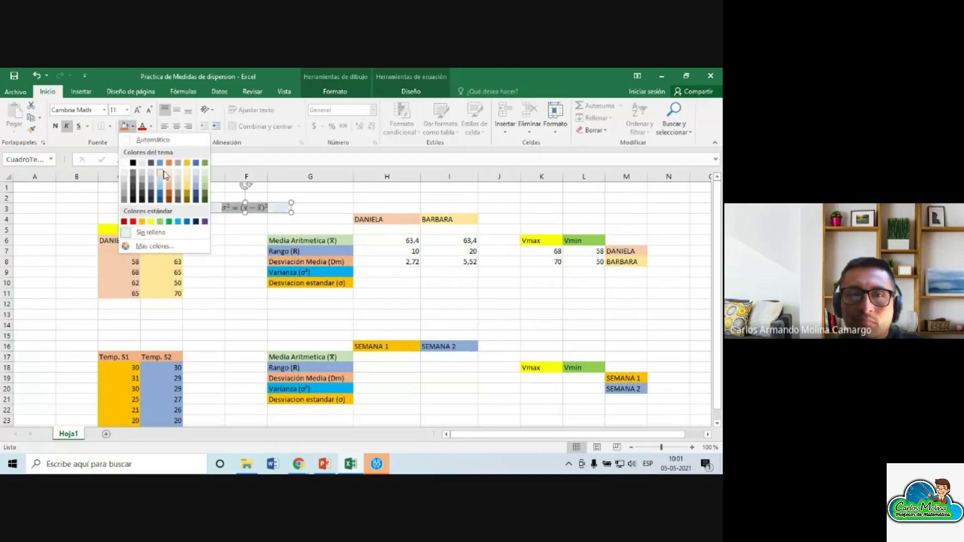
left_click(205, 177)
left_click(337, 206)
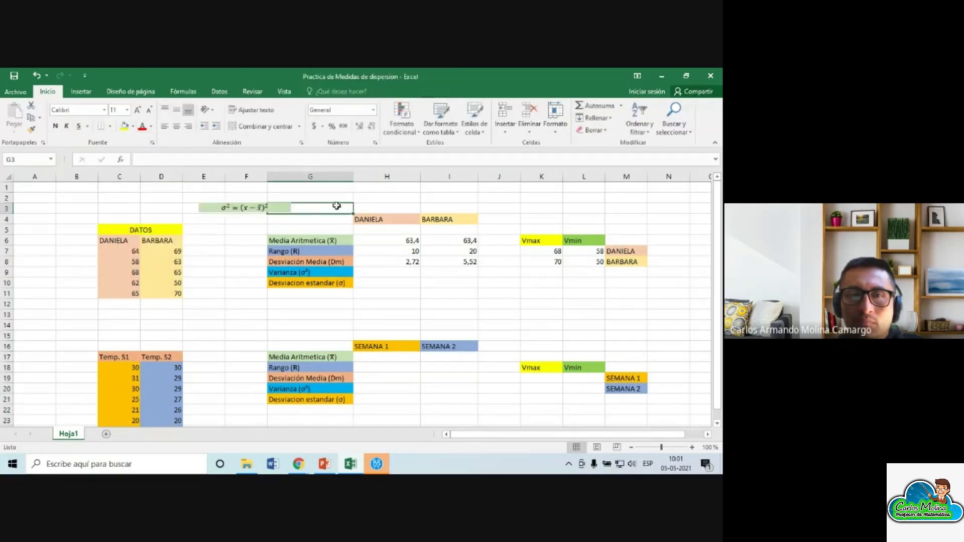
left_click(436, 294)
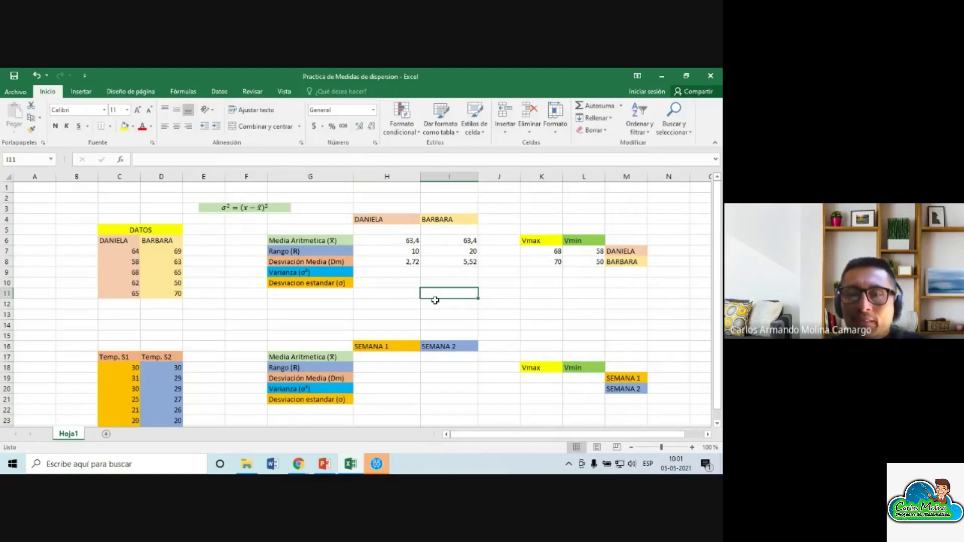
Review the mean deviation formulas of both data sets in H8 and I8
left_click(463, 263)
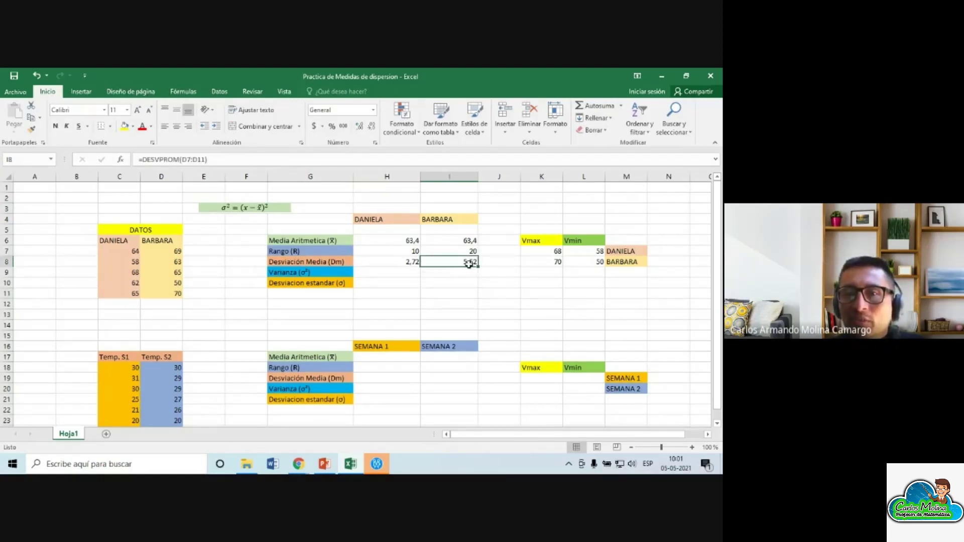
left_click(411, 264)
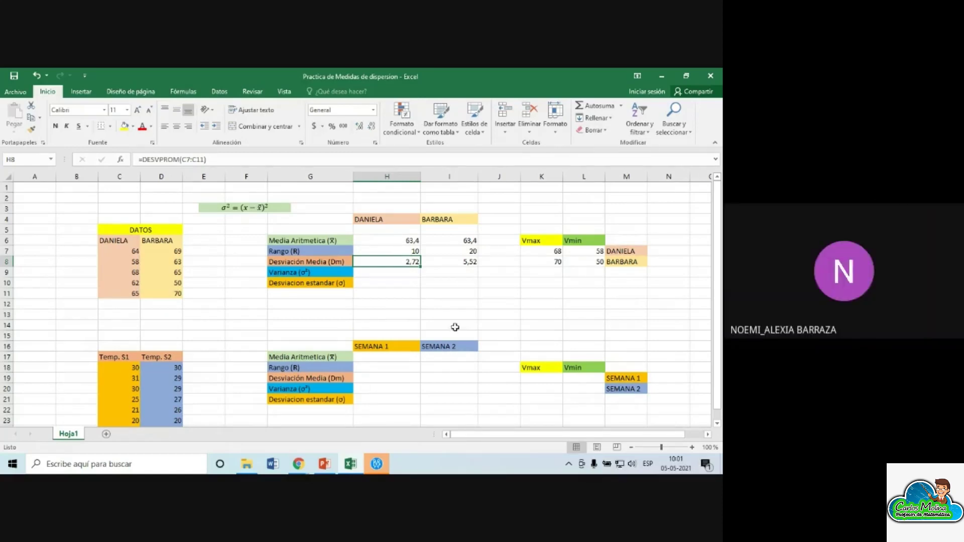
left_click(467, 263)
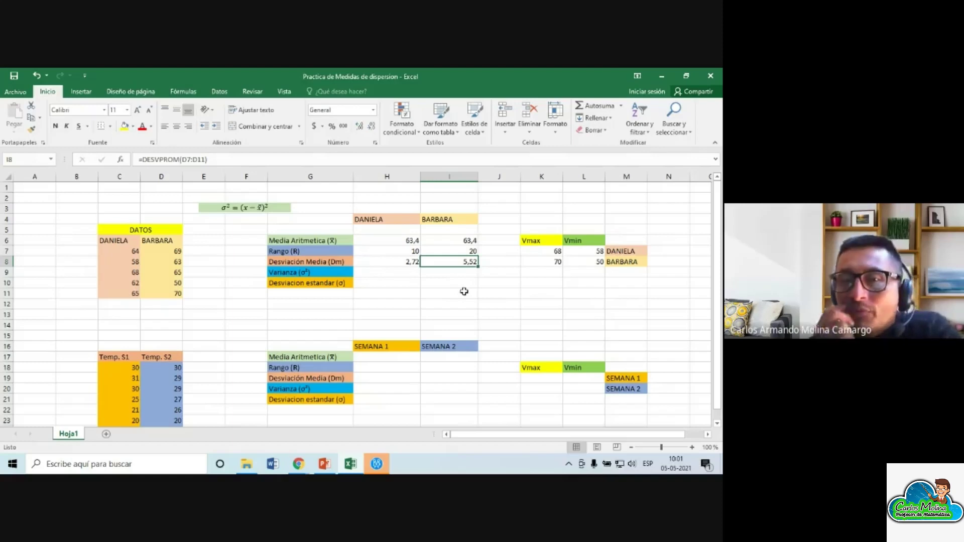
left_click(451, 284)
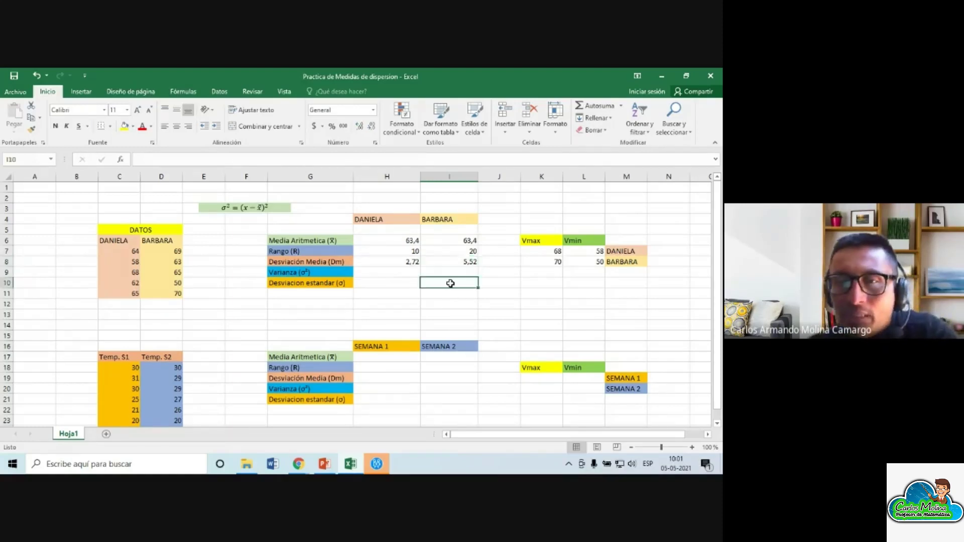
type("=desv")
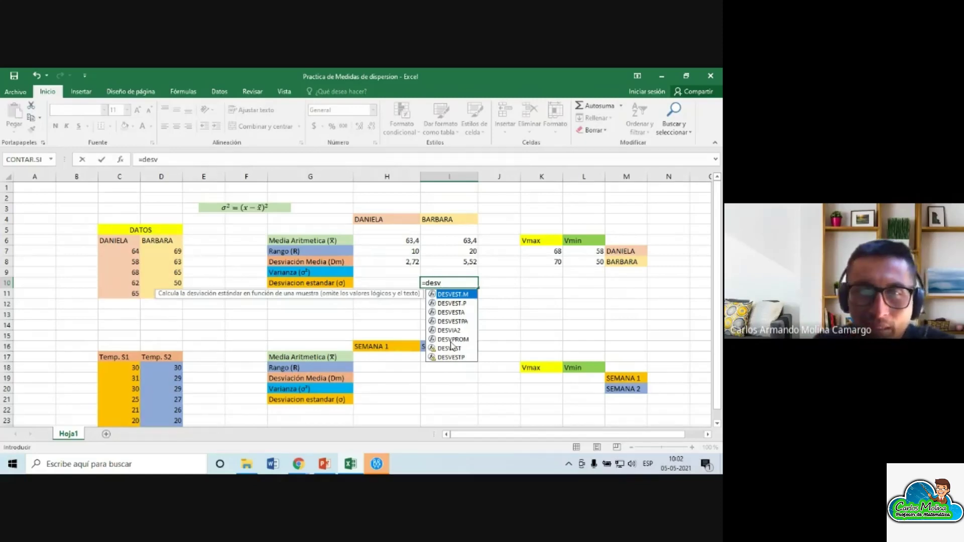
key("Escape")
key("Escape")
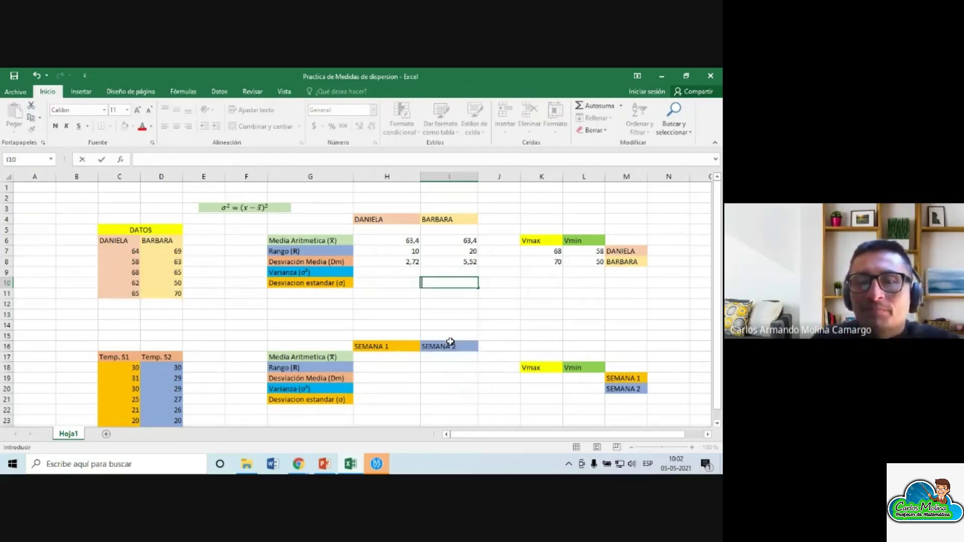
left_click(290, 208)
Calculate the first data set's variance in H9 with =VAR.P(C7:C11)
left_click(387, 272)
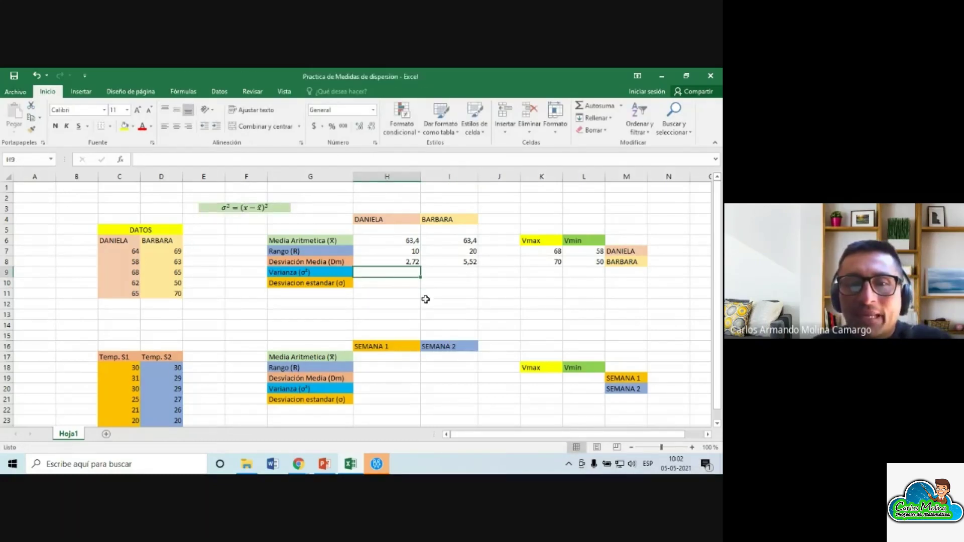
left_click(435, 302)
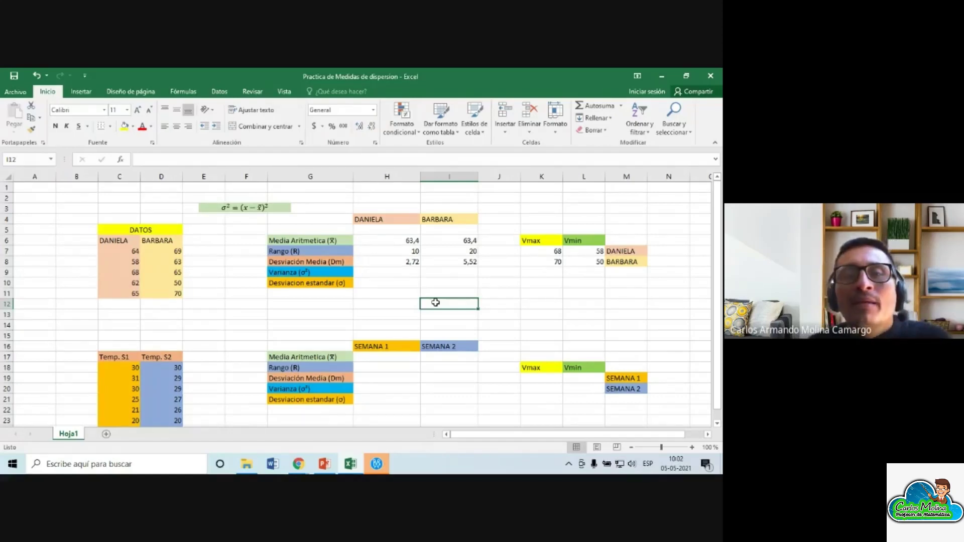
left_click(398, 273)
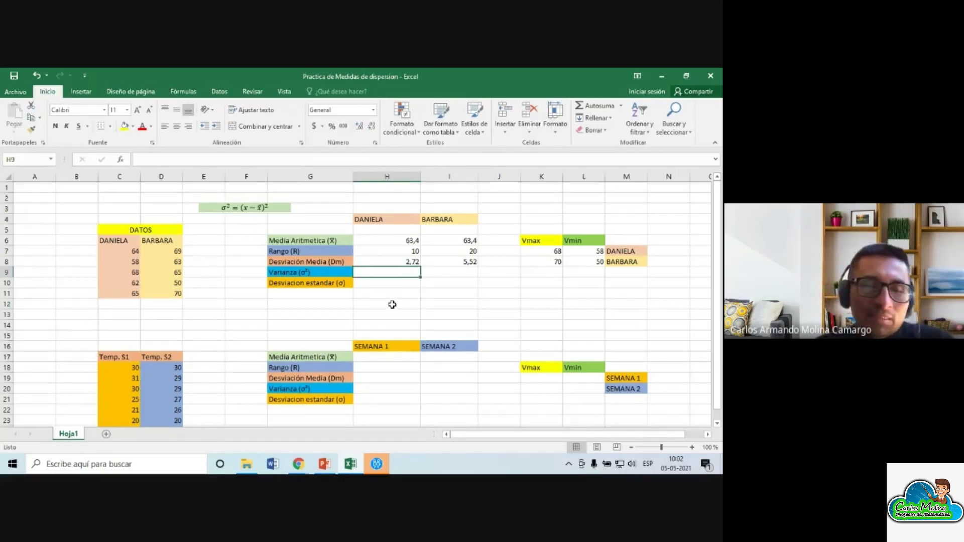
type("=")
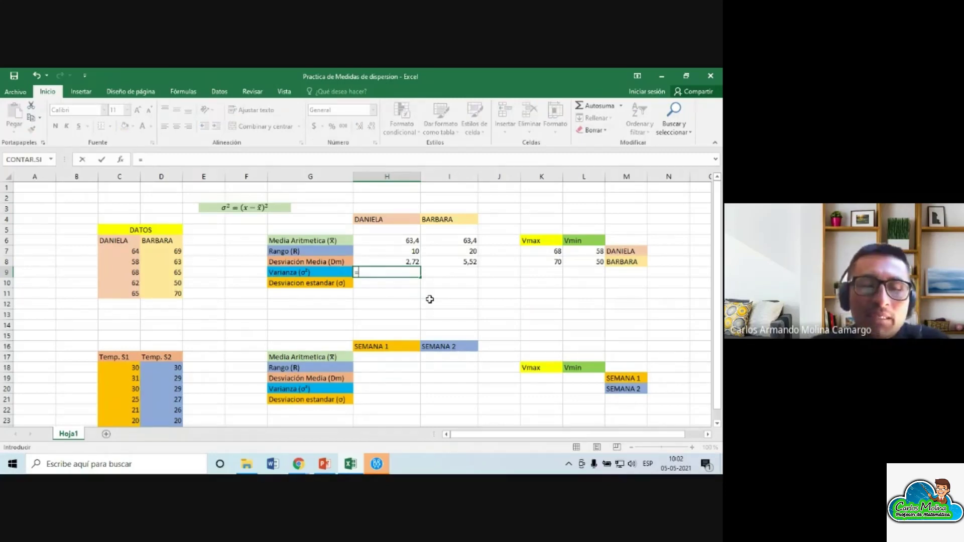
type("var")
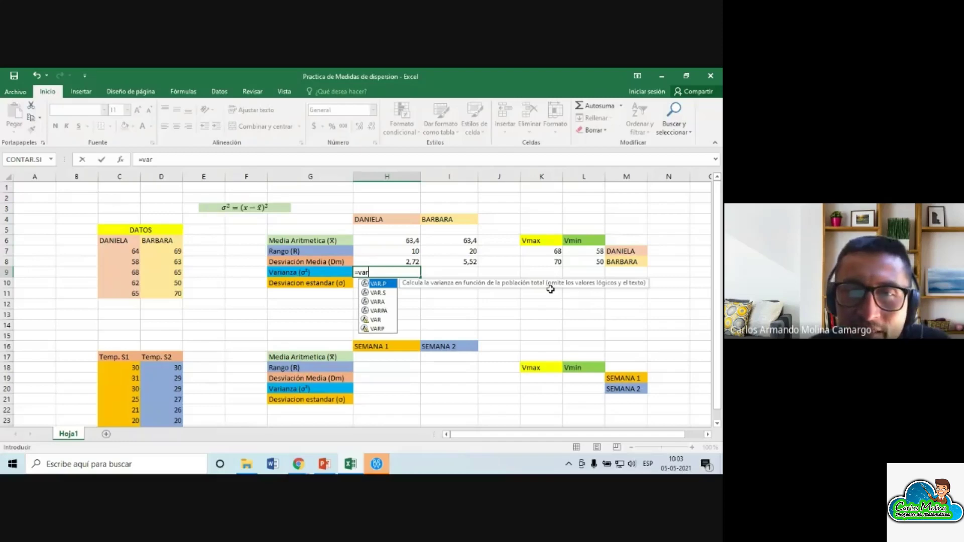
double_click(381, 284)
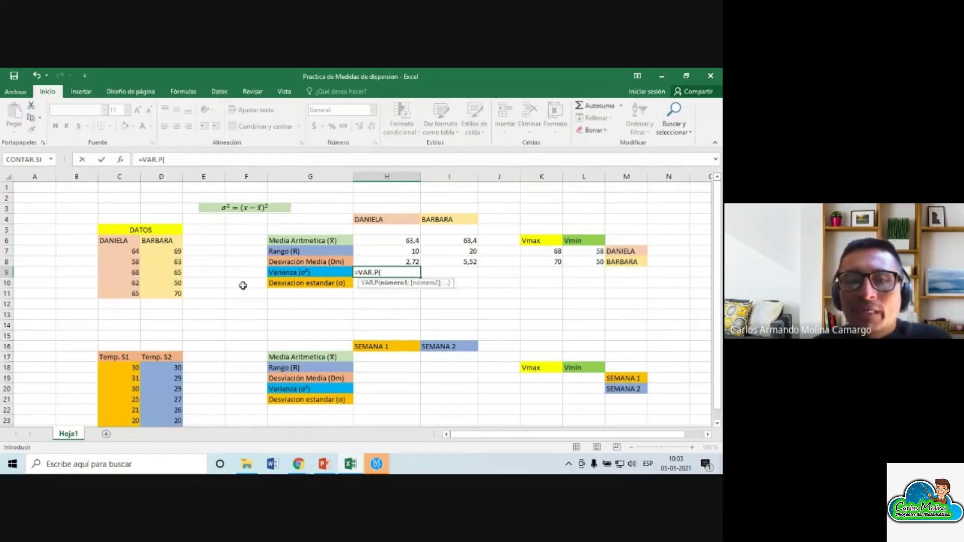
left_click_drag(131, 251, 133, 293)
key("Return")
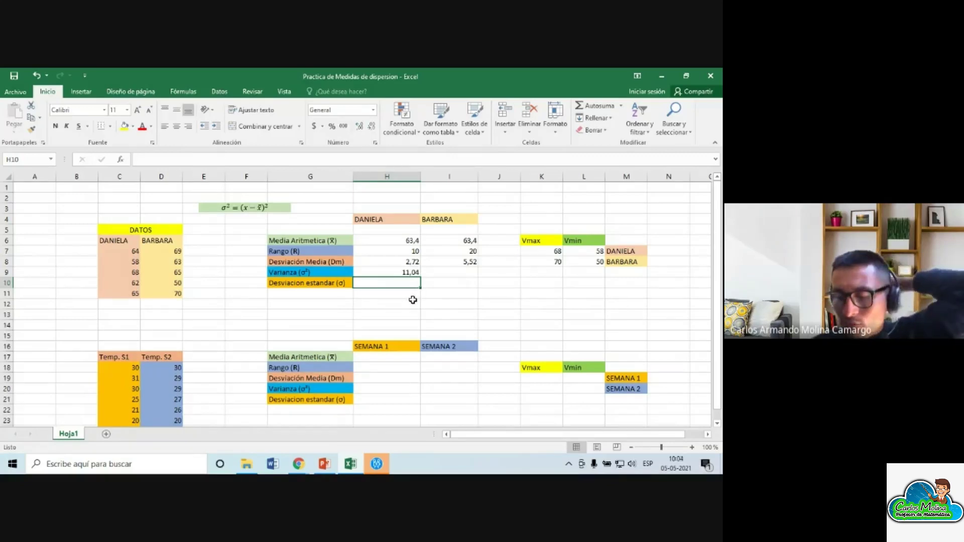
Calculate the second data set's variance in I9 with =VAR.P(D7:D11)
left_click(443, 275)
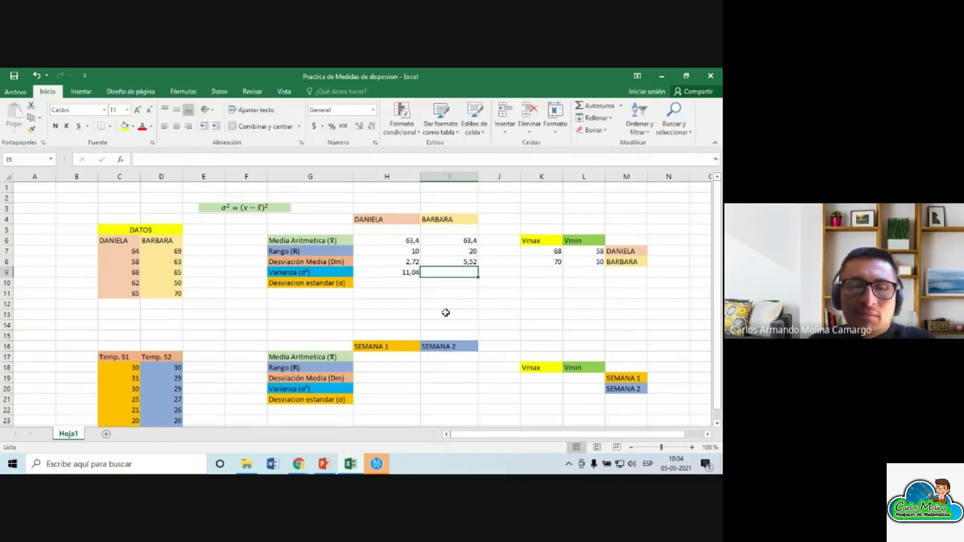
type("=")
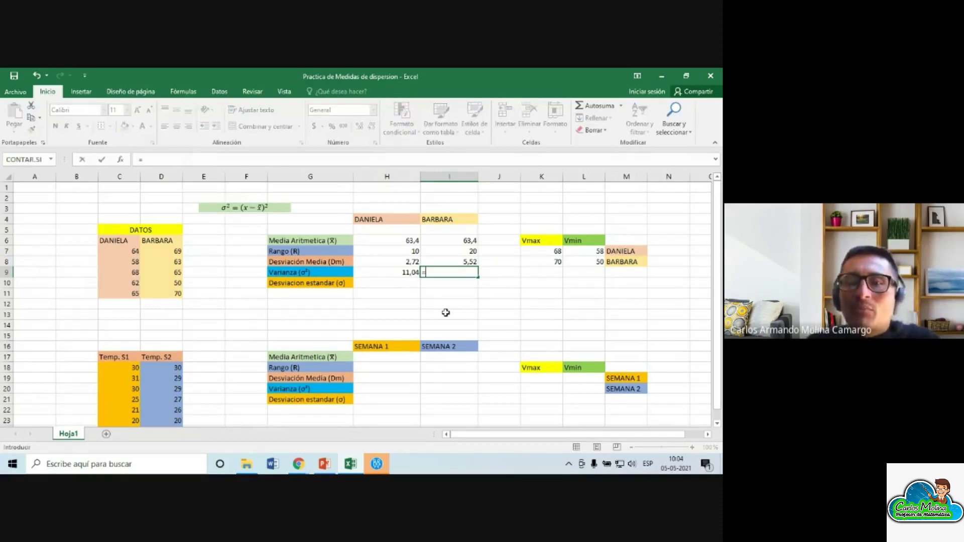
type("var")
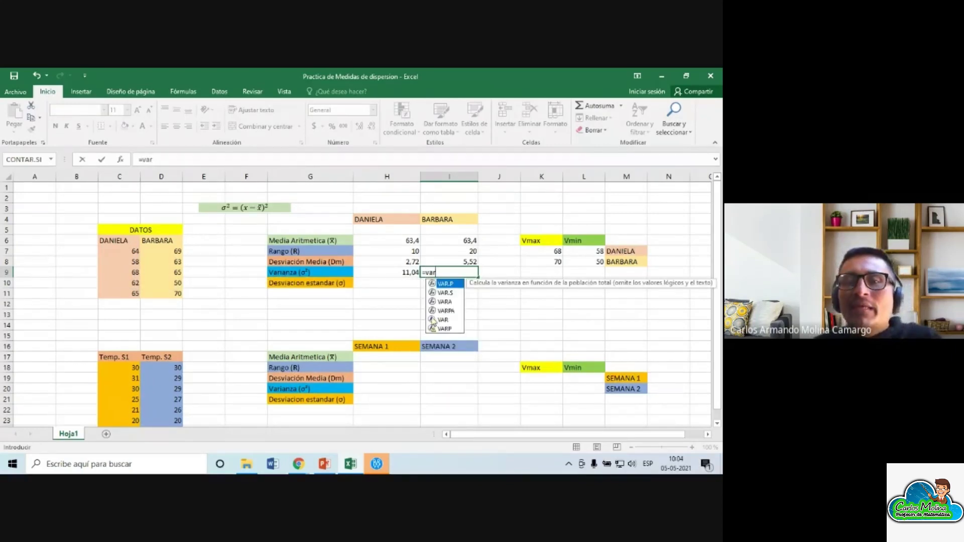
double_click(454, 285)
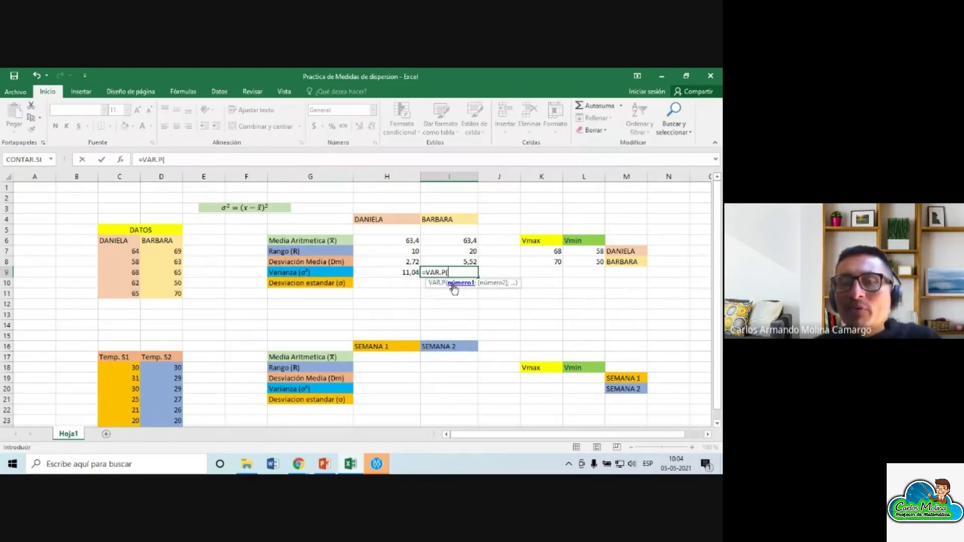
left_click(171, 249)
left_click_drag(171, 250, 178, 292)
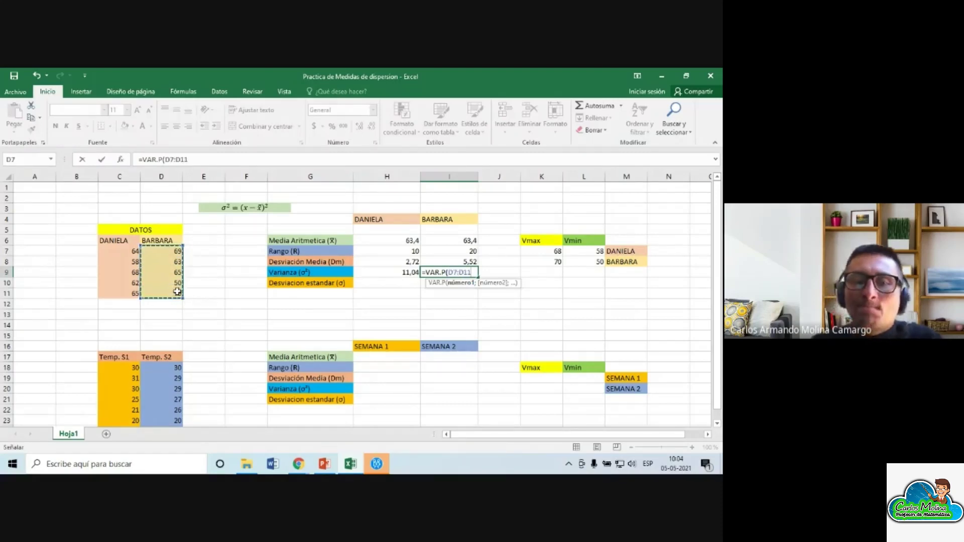
key("Return")
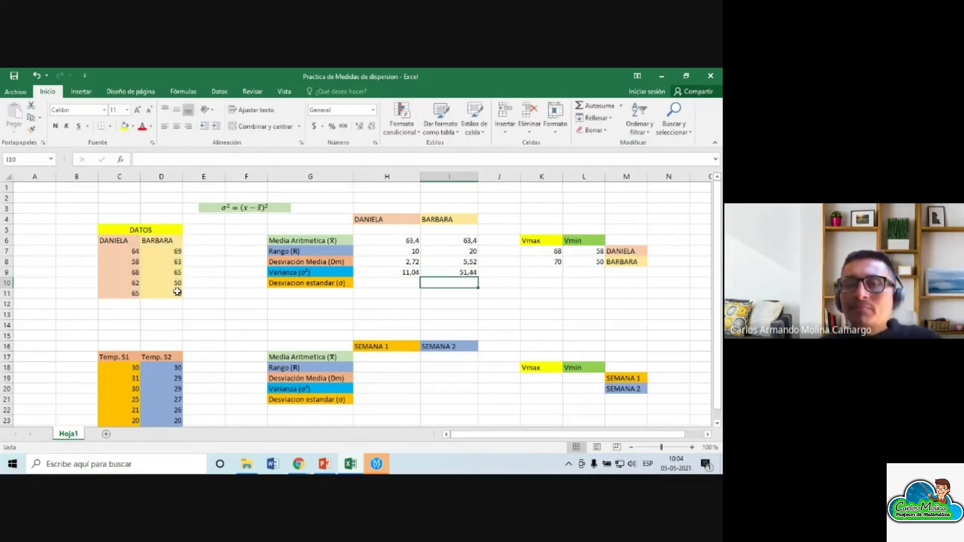
left_click(504, 282)
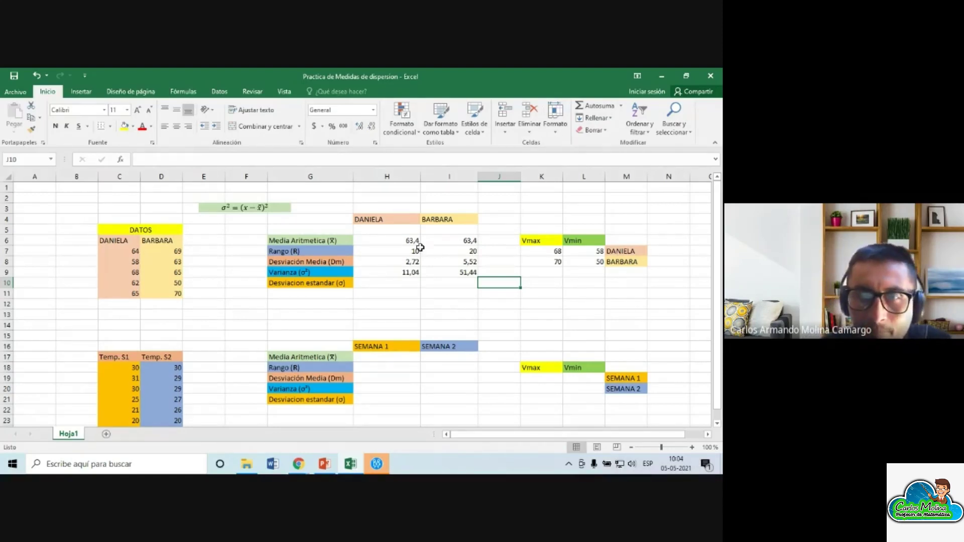
Switch to the PowerPoint class slides and look through slides 8 to 13 for the worked variance and standard deviation results
left_click(326, 464)
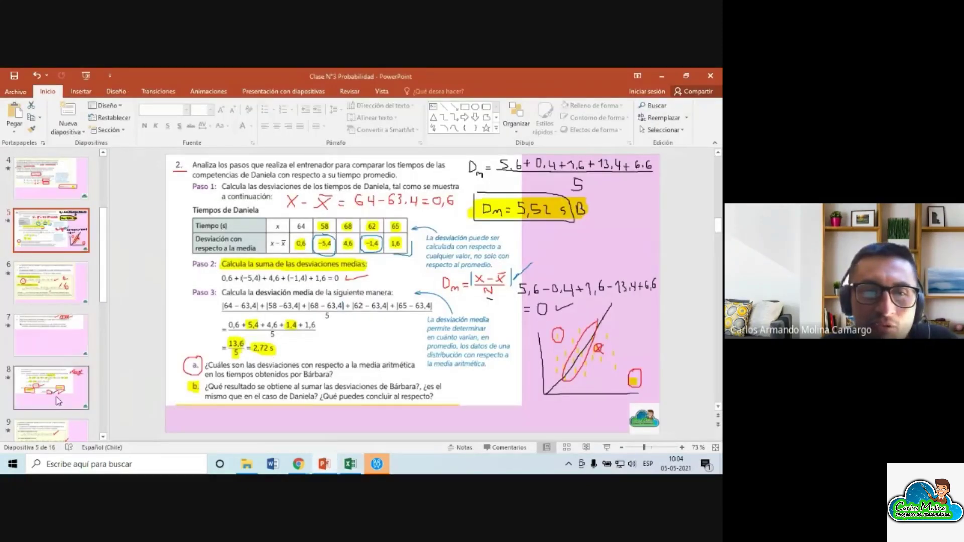
left_click(59, 401)
scroll(59, 401, "down", 1)
left_click(66, 392)
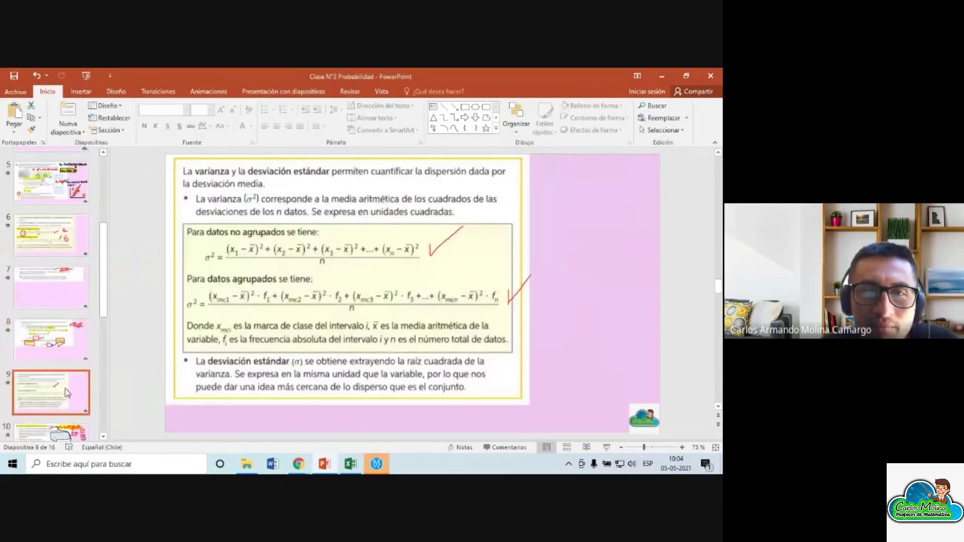
key("Down")
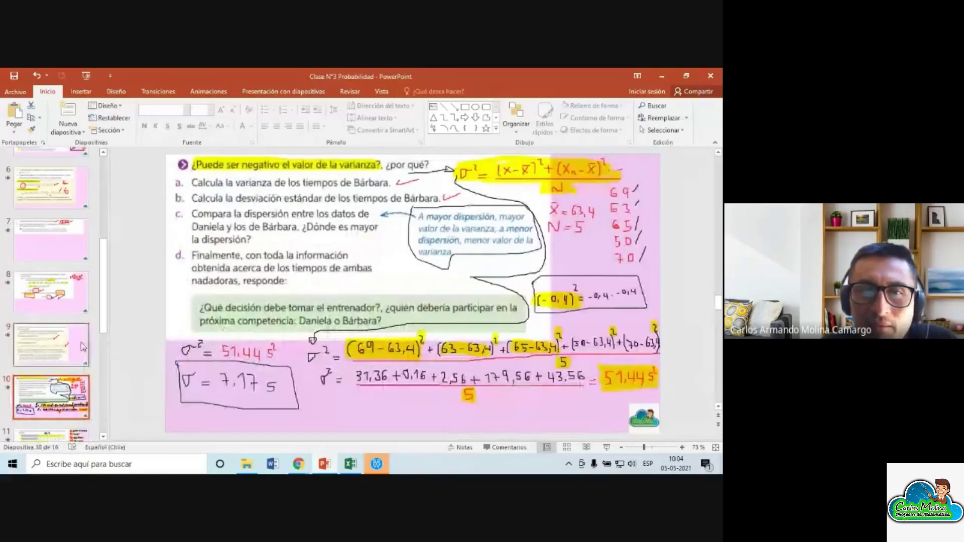
scroll(69, 367, "down", 1)
left_click(76, 400)
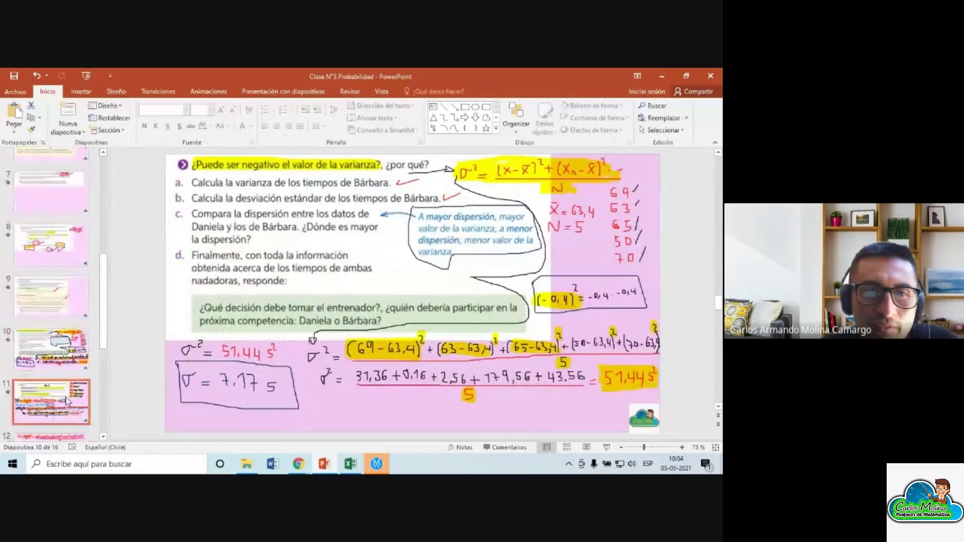
scroll(71, 397, "down", 1)
left_click(64, 391)
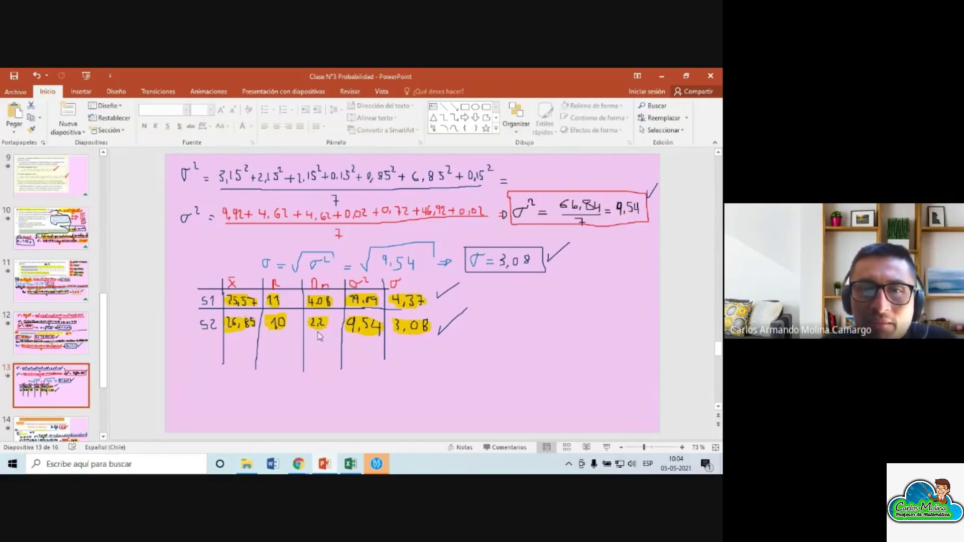
Examine the worked variance of the second data set on slide 10 and compare it with I9 in the Excel worksheet
left_click(61, 295)
left_click(65, 230)
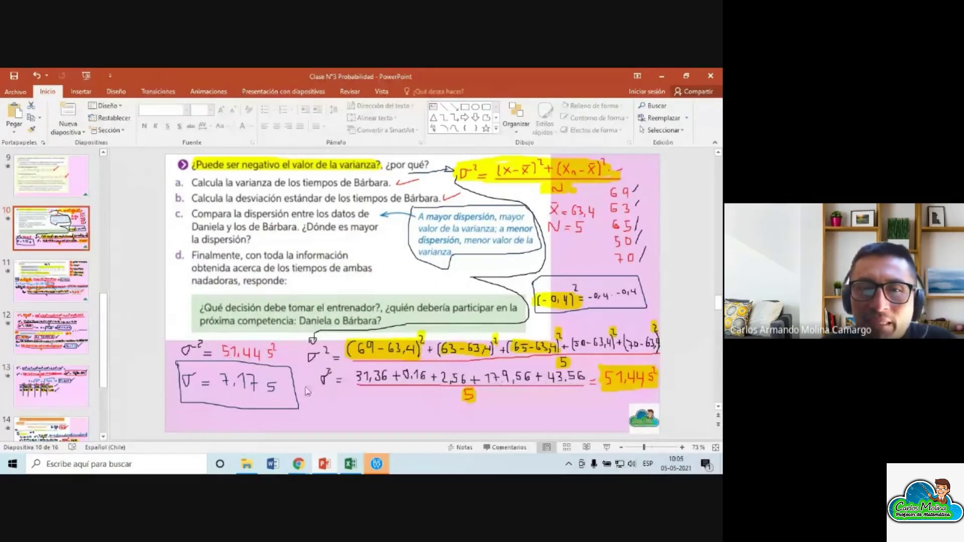
left_click(638, 385)
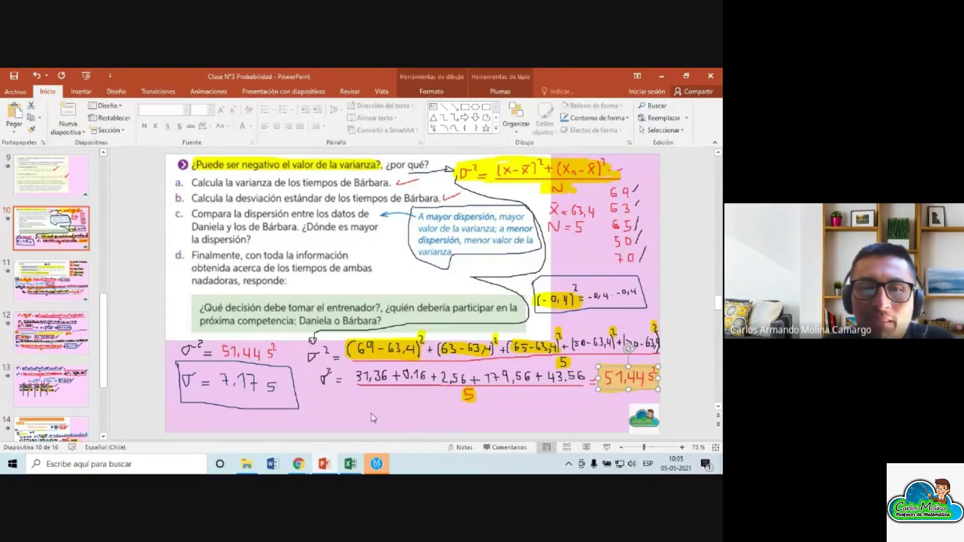
left_click(359, 468)
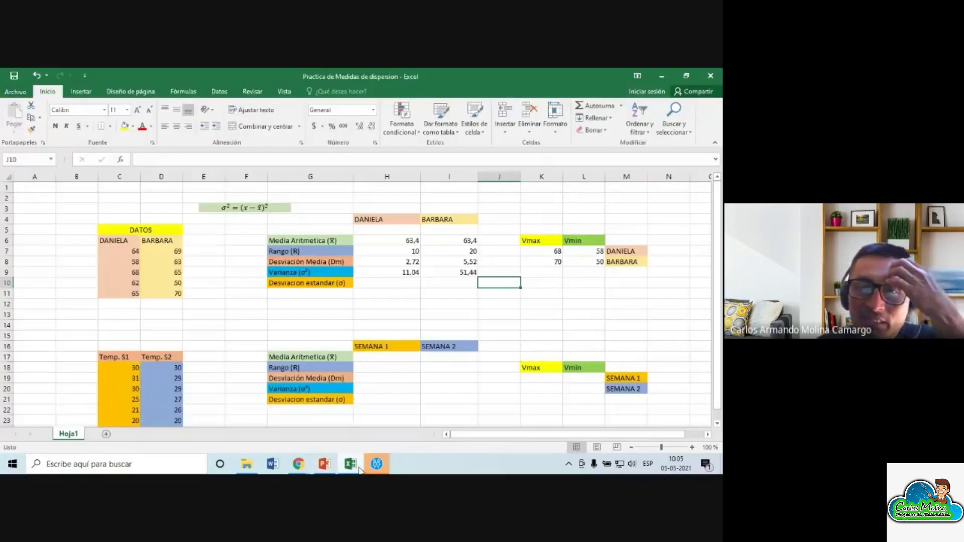
left_click(468, 271)
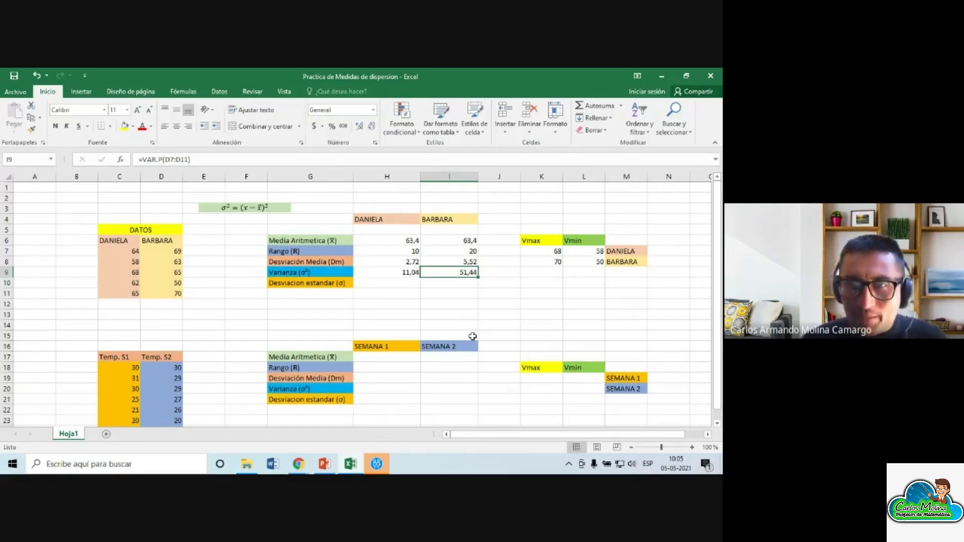
left_click(495, 273)
type("=var")
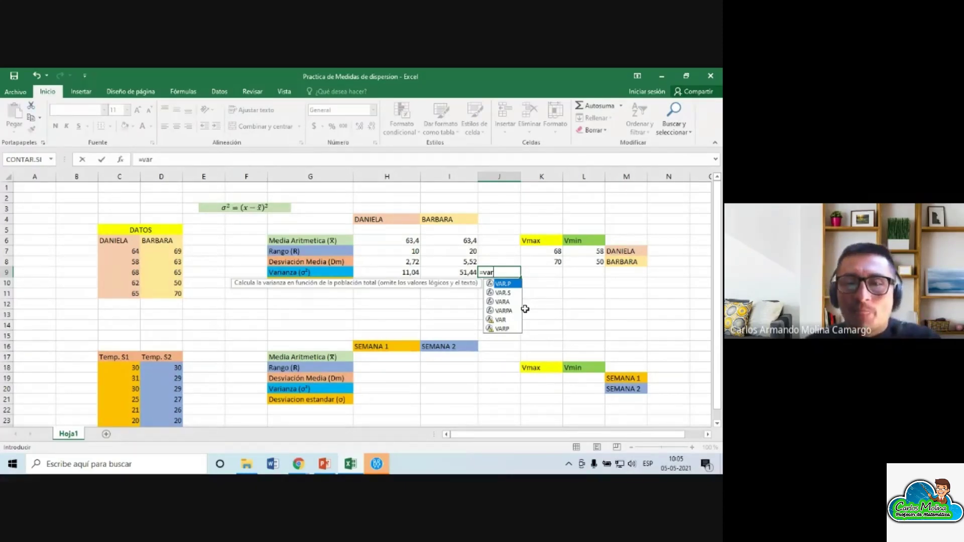
key("Escape")
left_click(518, 294)
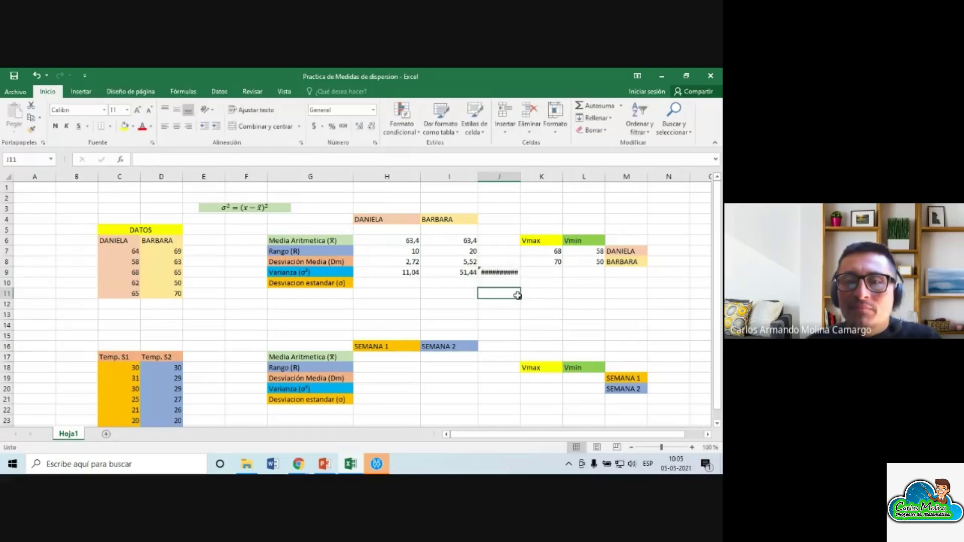
left_click(513, 272)
key("BackSpace")
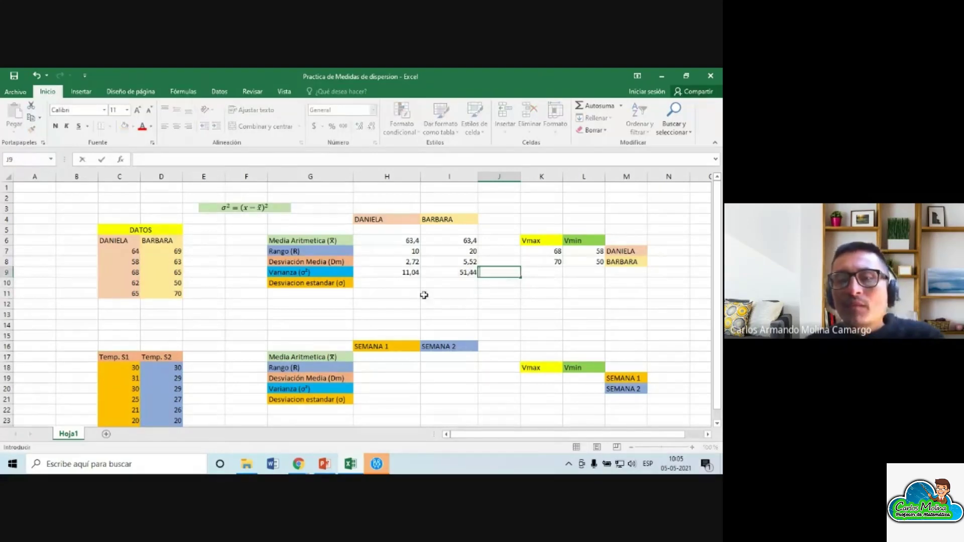
Calculate the first data set's standard deviation in H10 with =DESVEST.P(C7:C11)
left_click(392, 283)
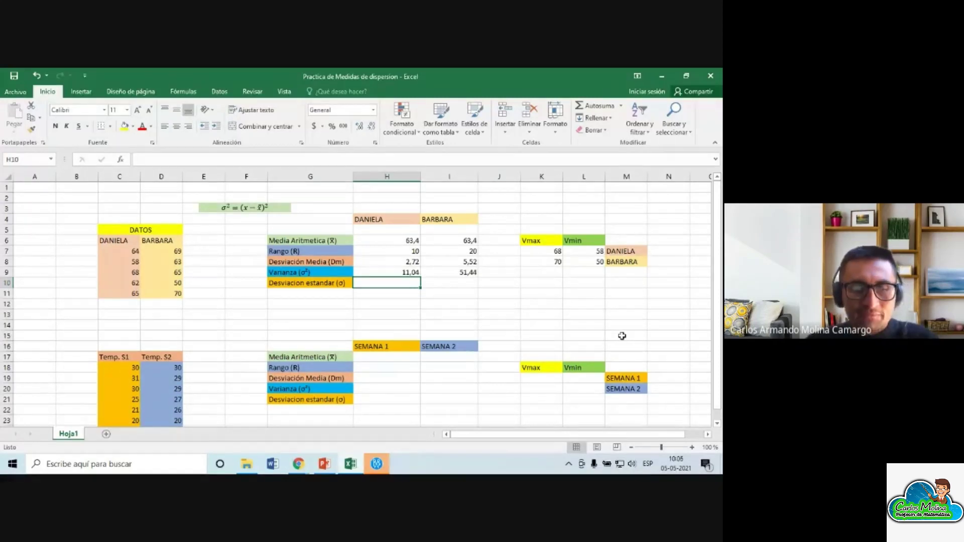
type("=")
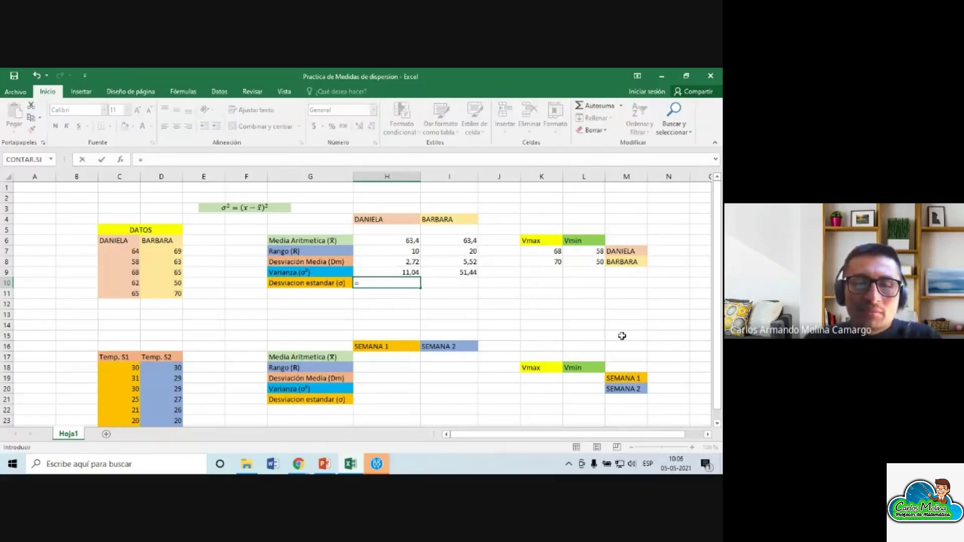
type("desve")
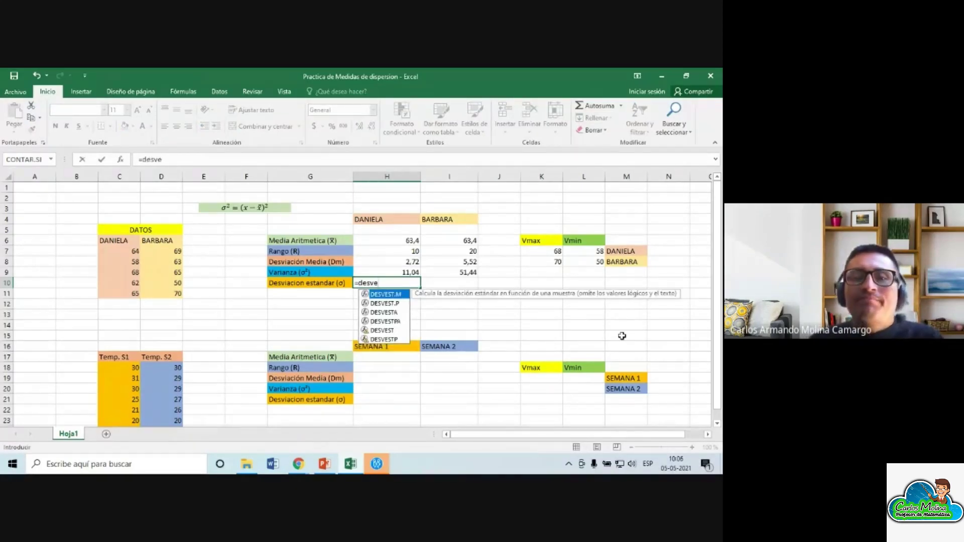
left_click(396, 304)
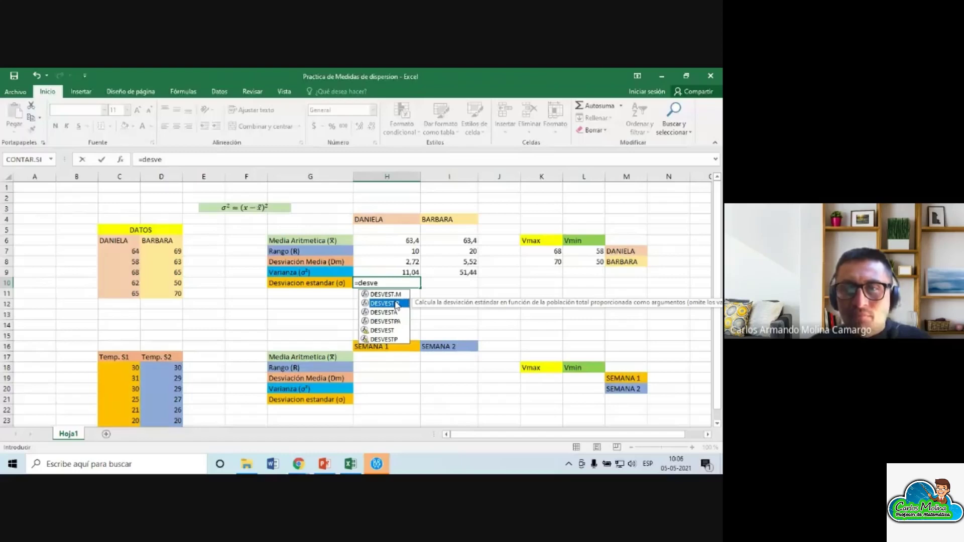
double_click(396, 304)
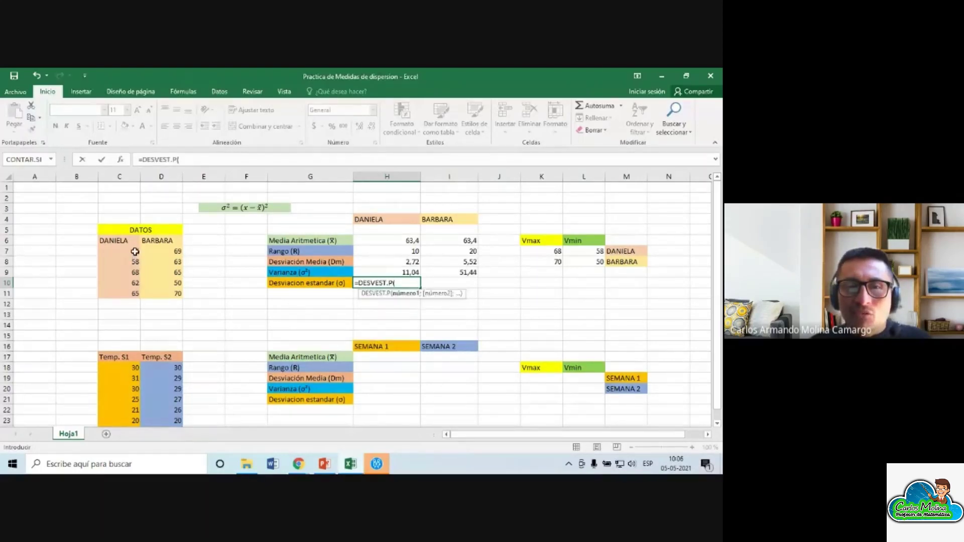
left_click_drag(131, 251, 130, 293)
key("Return")
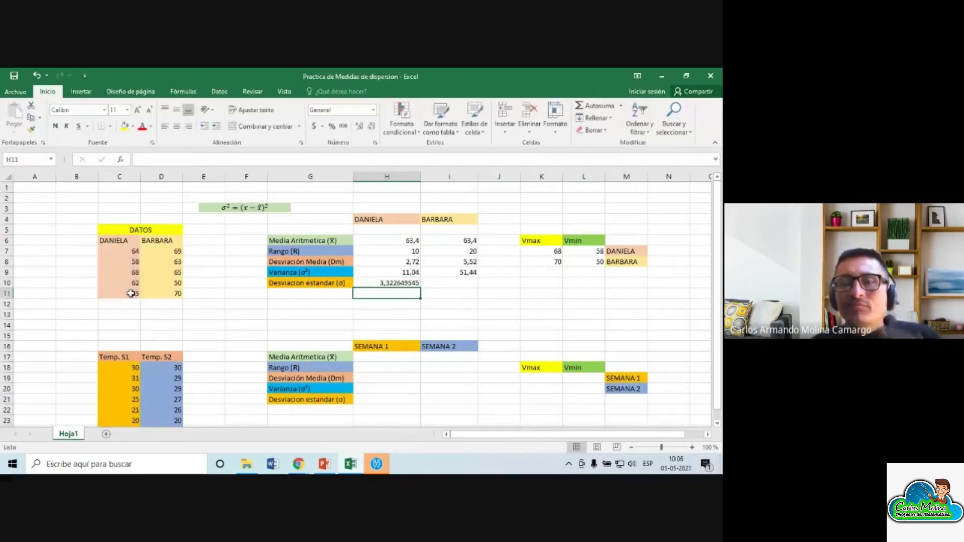
Reduce the standard deviation in H10 to two displayed decimal places
left_click(404, 283)
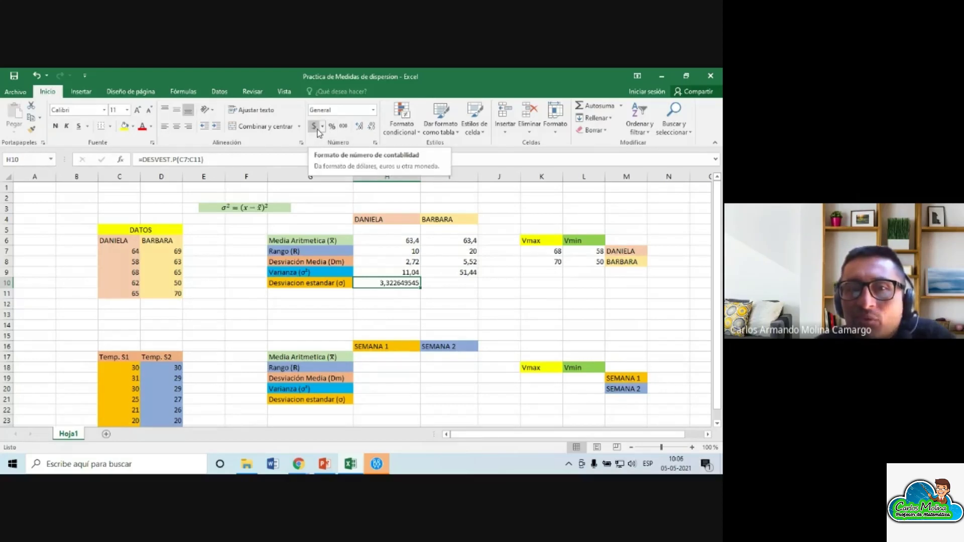
left_click(372, 126)
left_click(372, 126)
left_click(372, 126)
left_click(372, 126)
left_click(372, 126)
left_click(372, 127)
left_click(372, 127)
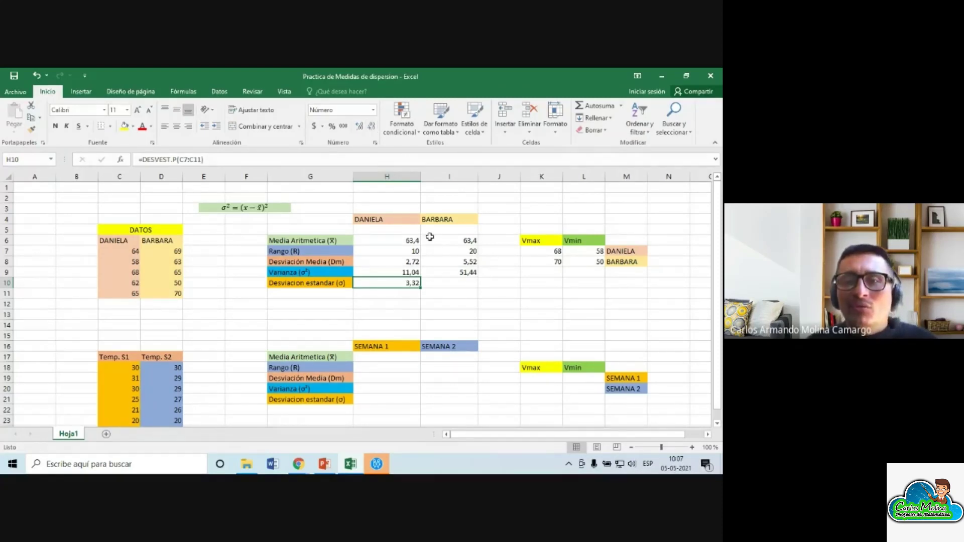
left_click(415, 304)
Increase the displayed decimals of the standard deviation in H10 to ten places
left_click(397, 285)
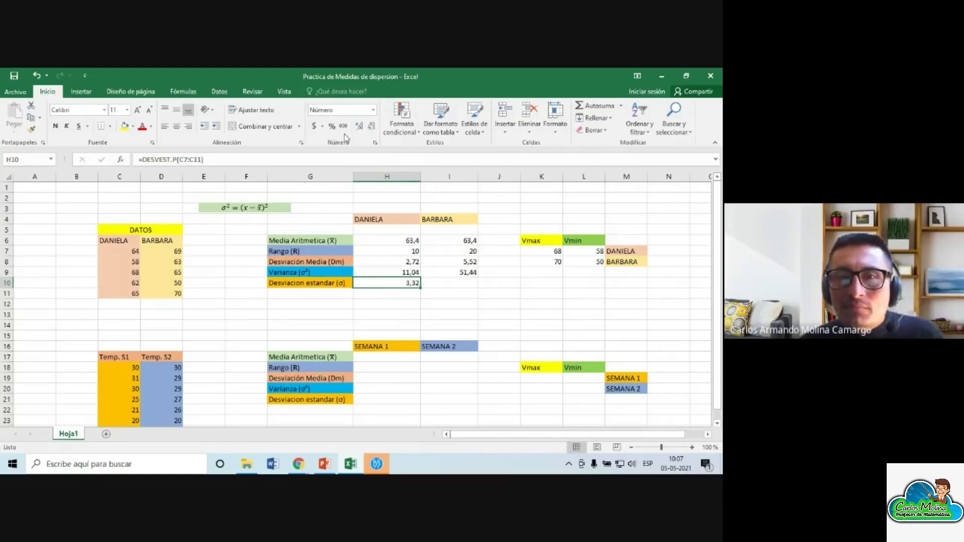
left_click(358, 126)
left_click(358, 126)
left_click(359, 126)
left_click(358, 125)
left_click(359, 126)
left_click(359, 125)
left_click(358, 126)
left_click(358, 126)
left_click(404, 303)
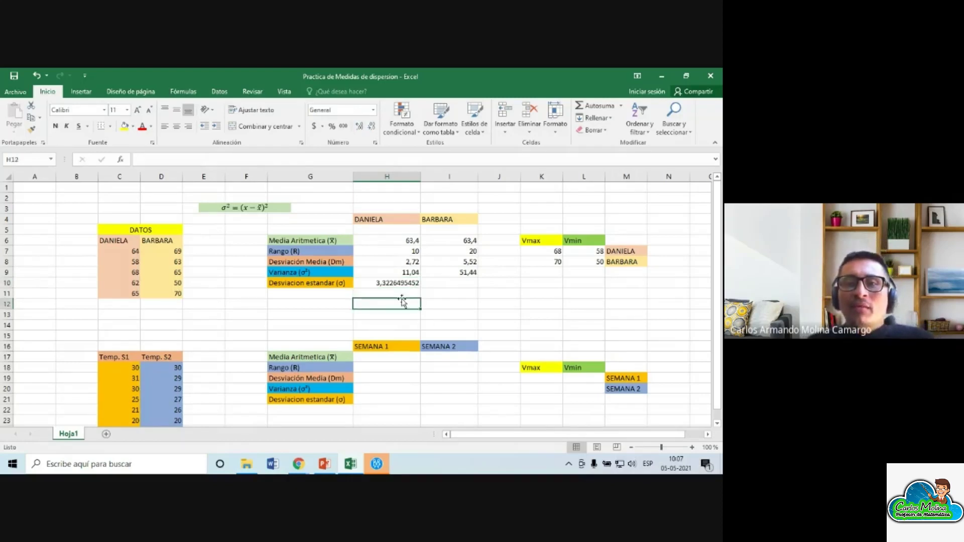
Return the standard deviation in H10 to a two-decimal display
left_click(399, 285)
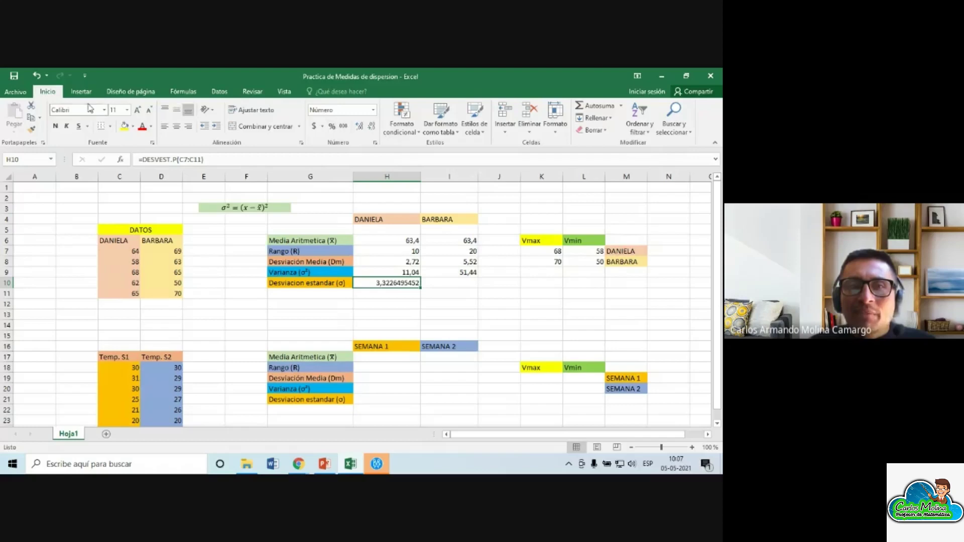
left_click(75, 94)
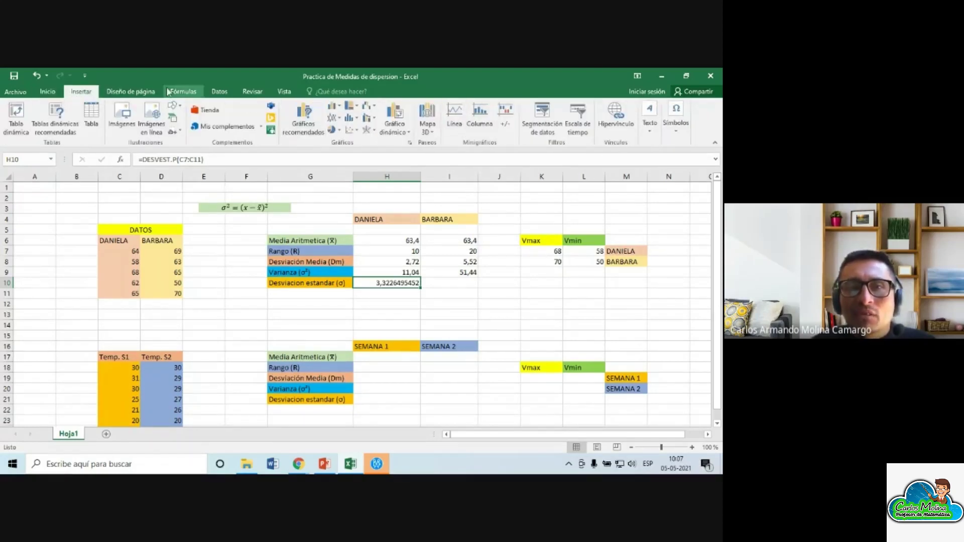
left_click(188, 92)
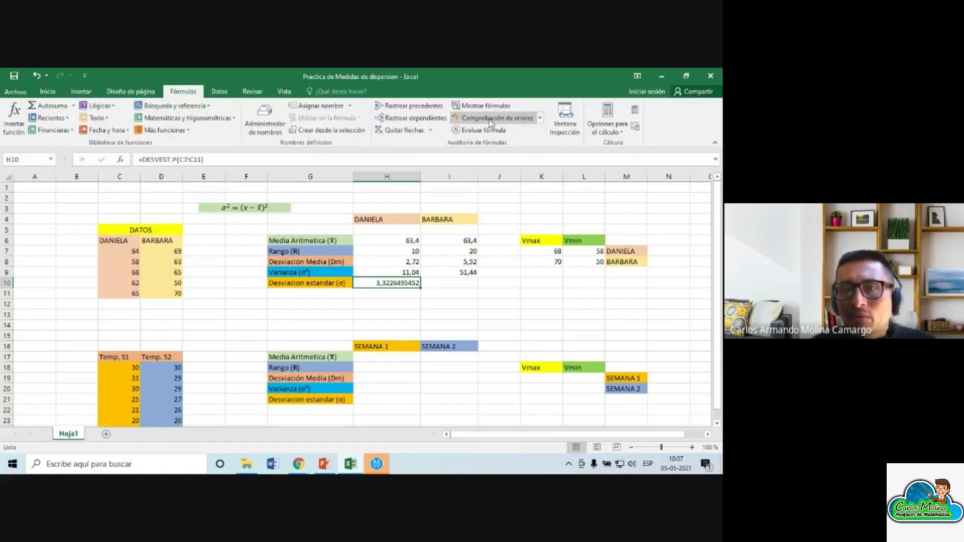
left_click(48, 92)
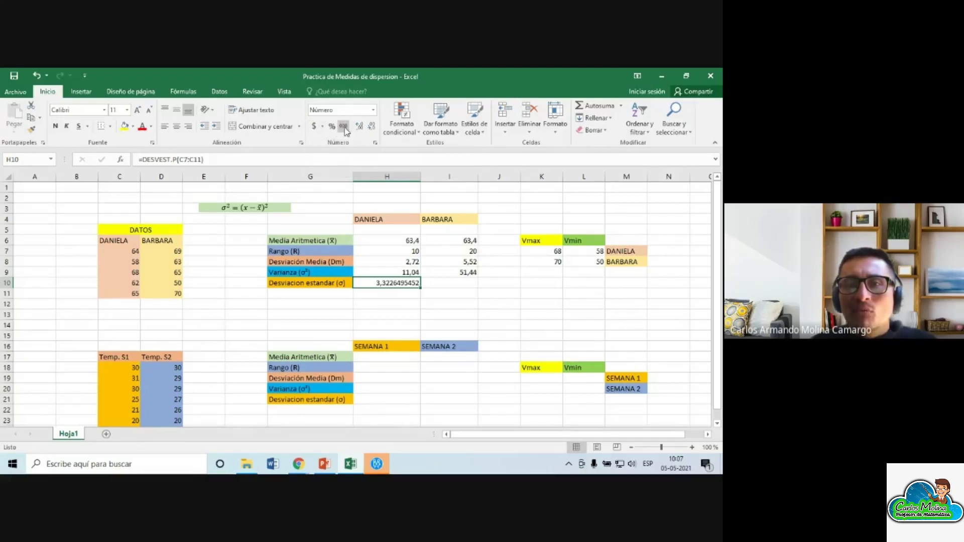
left_click(372, 128)
left_click(372, 128)
left_click(372, 128)
left_click(373, 128)
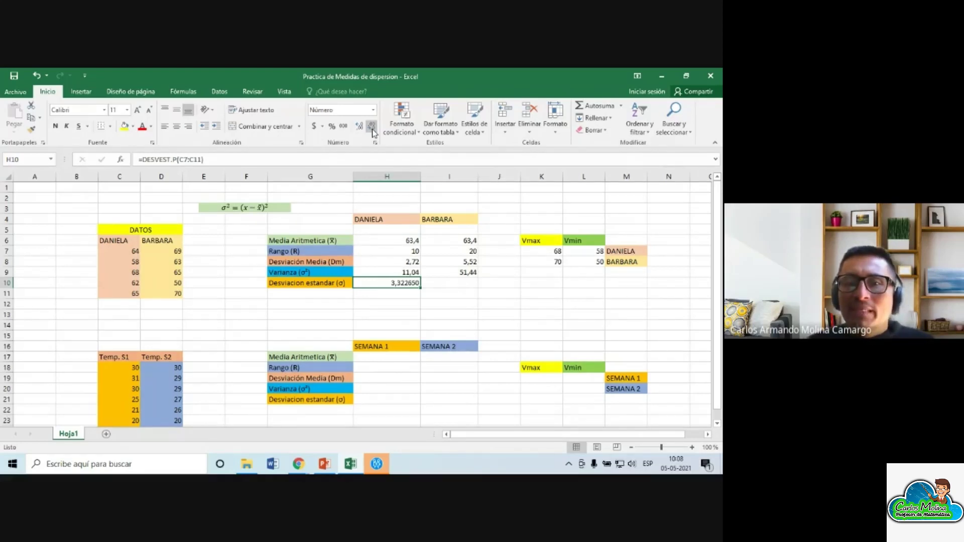
left_click(373, 128)
left_click(372, 128)
left_click(372, 128)
left_click(373, 129)
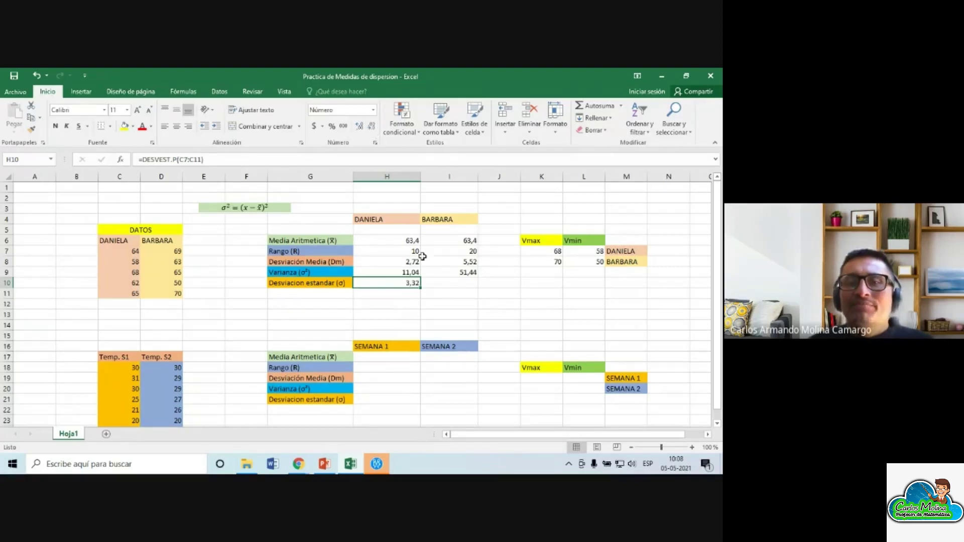
Enter 7,17 in I12 as a reference value for the second data set's standard deviation
left_click(453, 296)
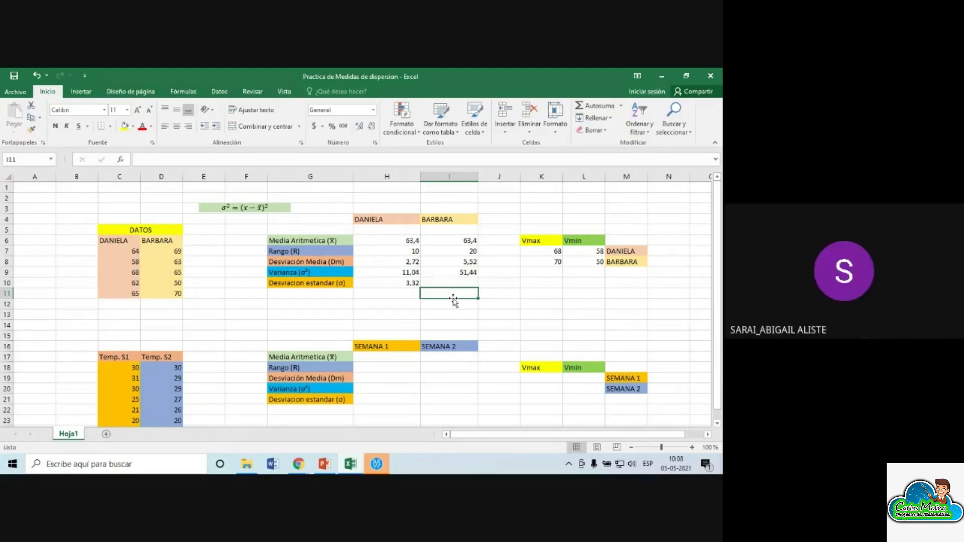
left_click(454, 281)
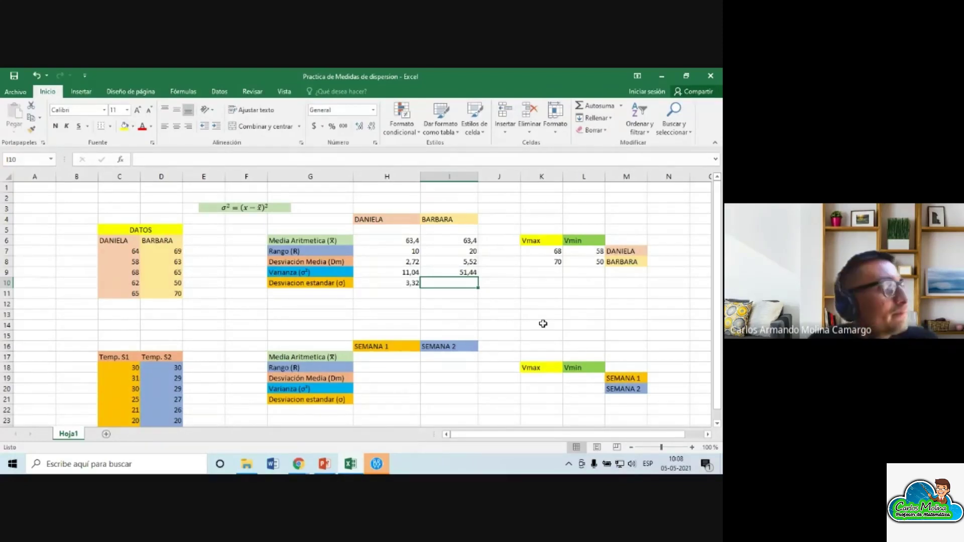
left_click(464, 306)
type("7,17")
key("Return")
Calculate the second data set's standard deviation in I10 with DESVEST.P over D7:D11
key("Up")
key("Up")
key("Up")
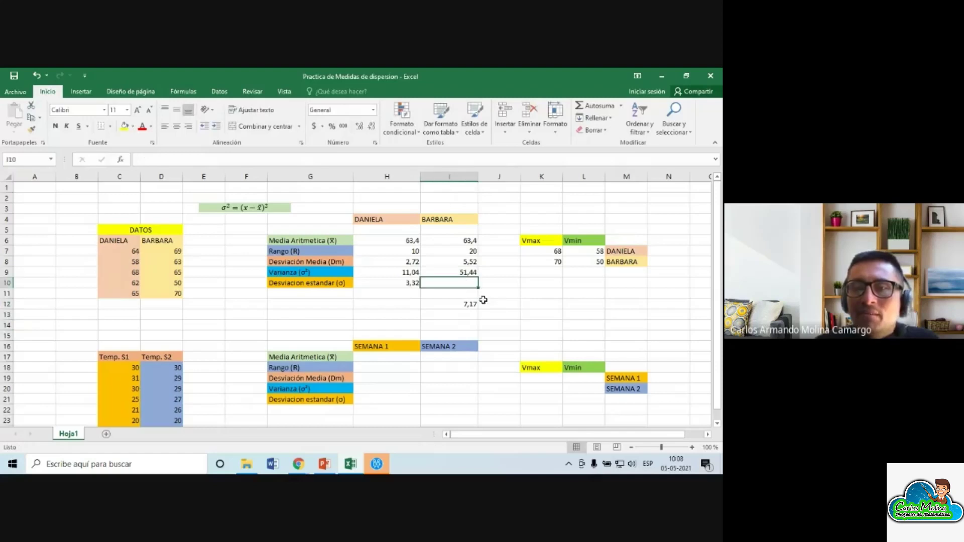
type("=")
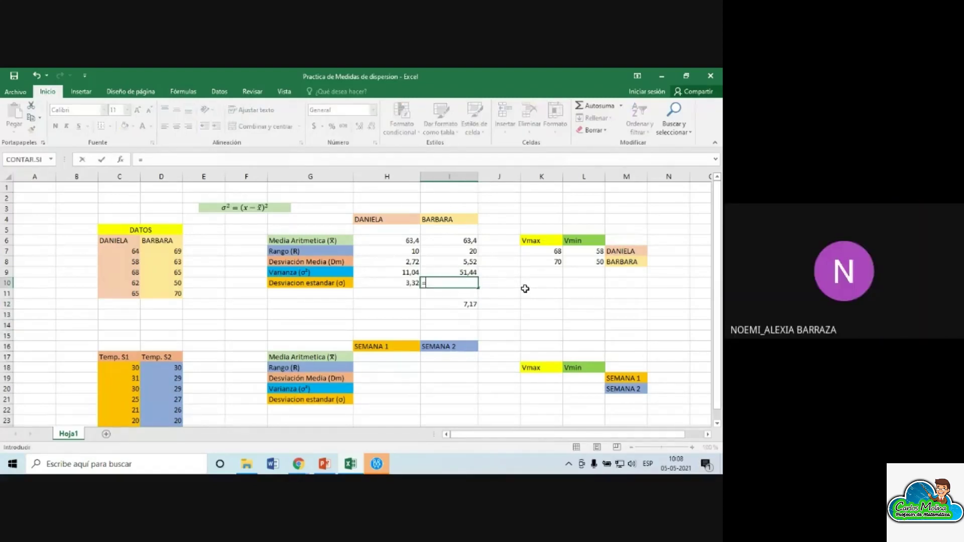
type("de")
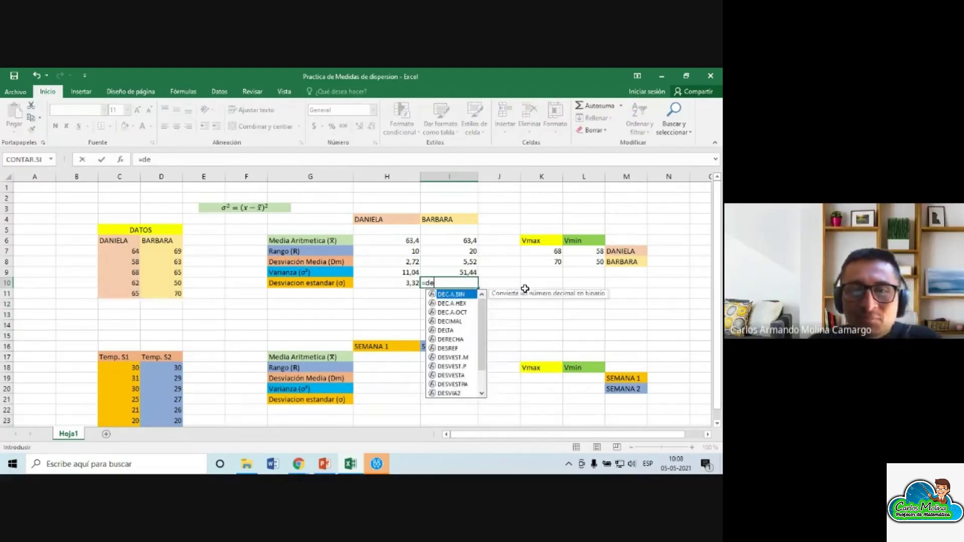
type("sv")
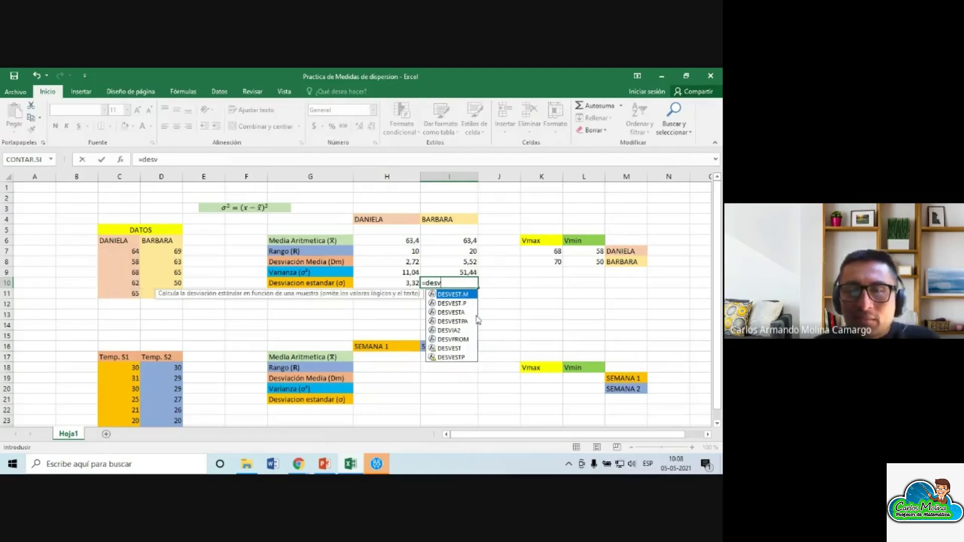
double_click(461, 305)
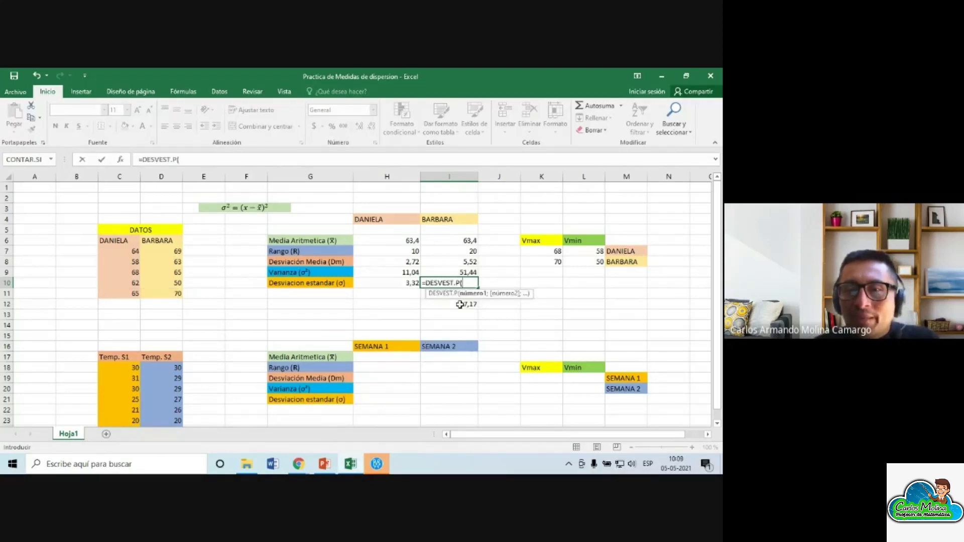
left_click_drag(161, 252, 168, 296)
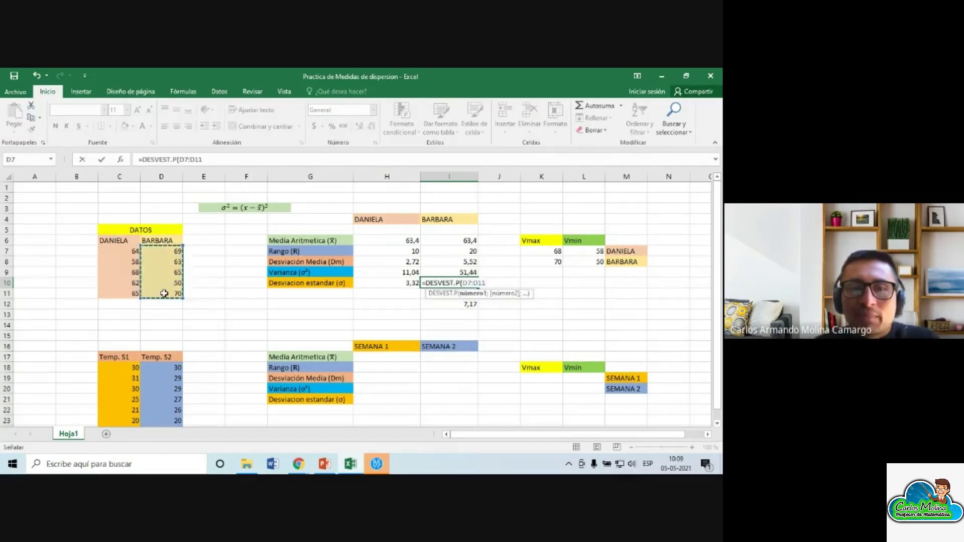
key("Return")
Reduce the standard deviation in I10 to two displayed decimal places and clear the reference value in I12
left_click(454, 284)
left_click(373, 126)
left_click(373, 127)
left_click(373, 127)
left_click(372, 127)
left_click(373, 127)
left_click(372, 127)
left_click(373, 127)
left_click(515, 326)
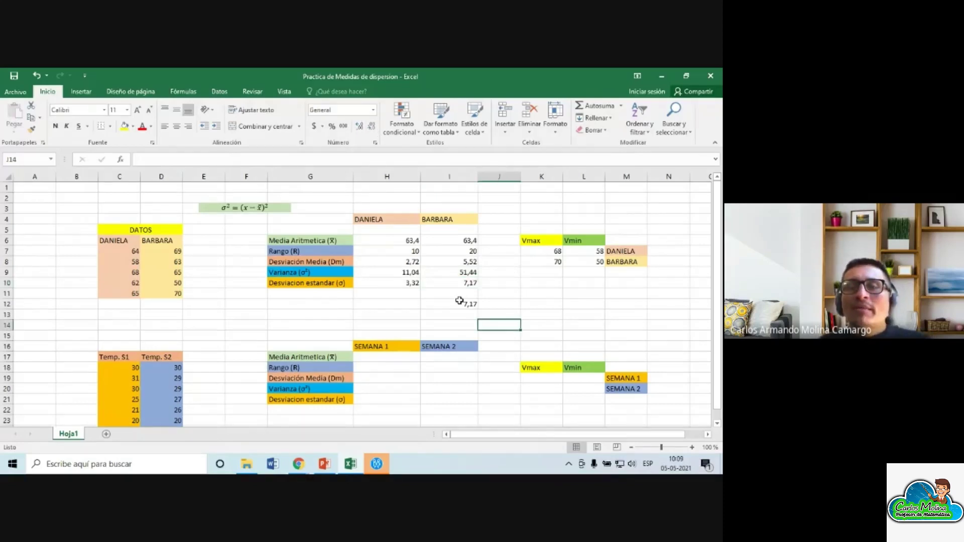
left_click(460, 302)
key("BackSpace")
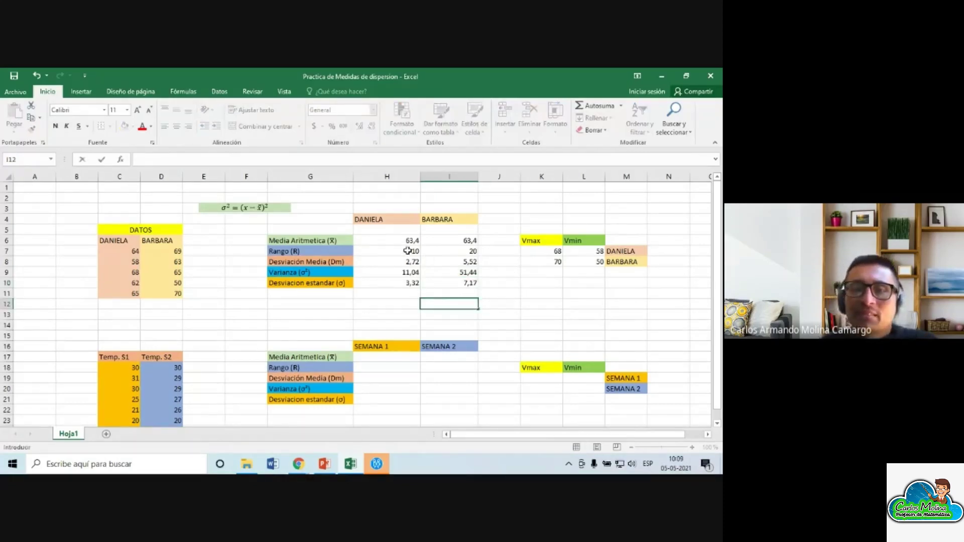
Fill the results range H6:I10 with a blue-gray theme color
left_click_drag(405, 242, 445, 281)
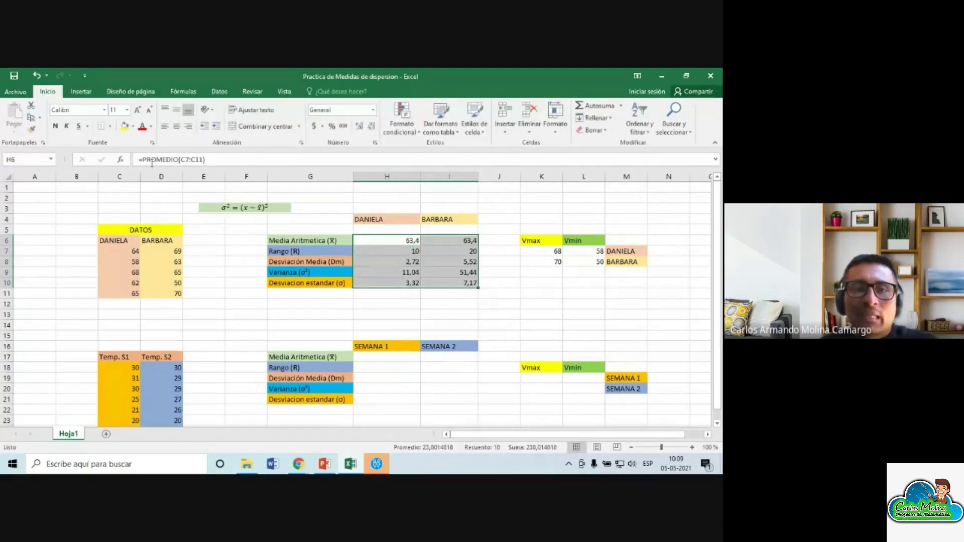
left_click(133, 127)
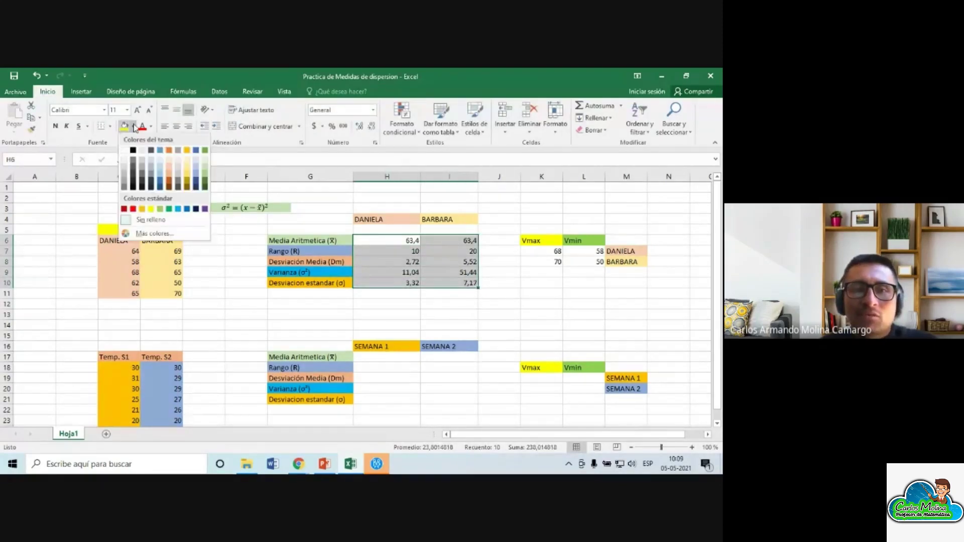
left_click(154, 170)
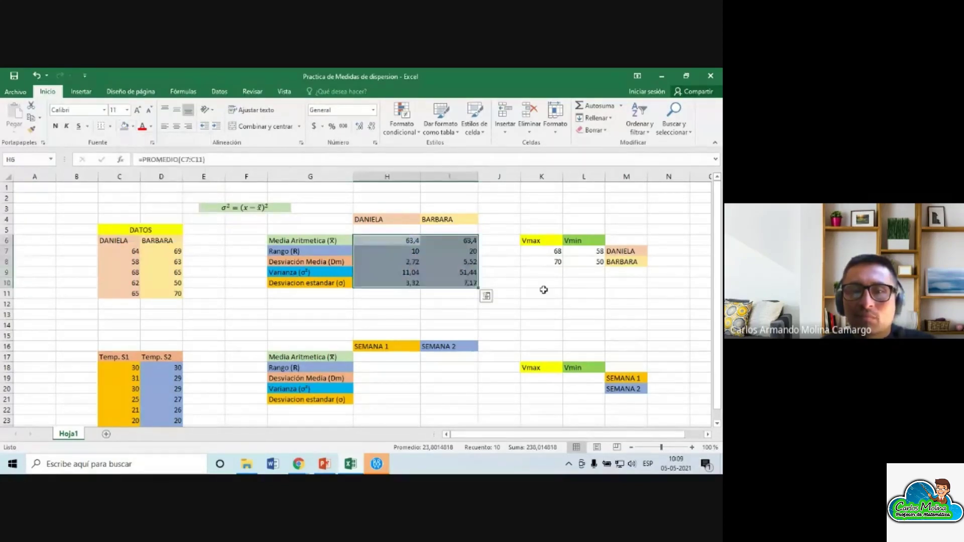
left_click(543, 291)
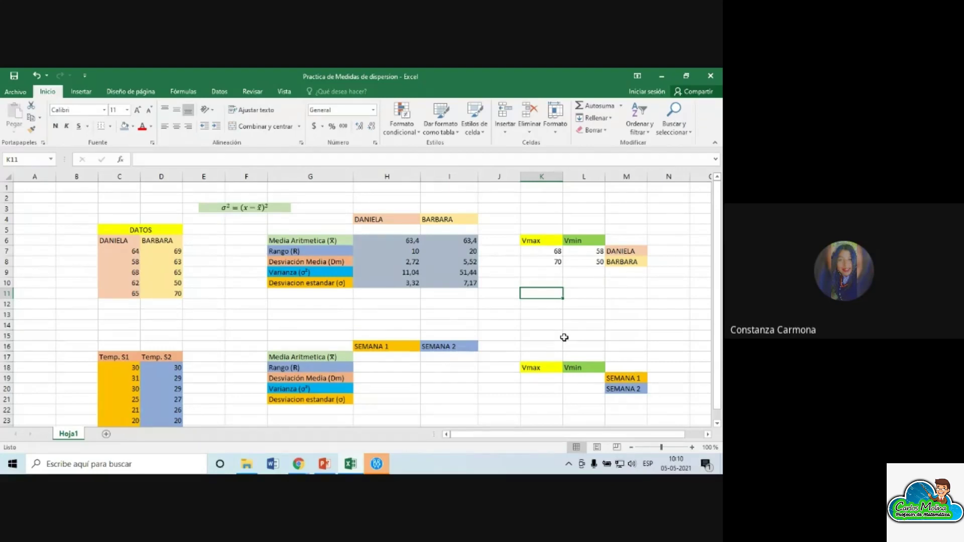
Compare the variance and dispersion results of the two data sets in columns H and I
left_click(400, 275)
left_click(464, 283)
left_click(472, 272)
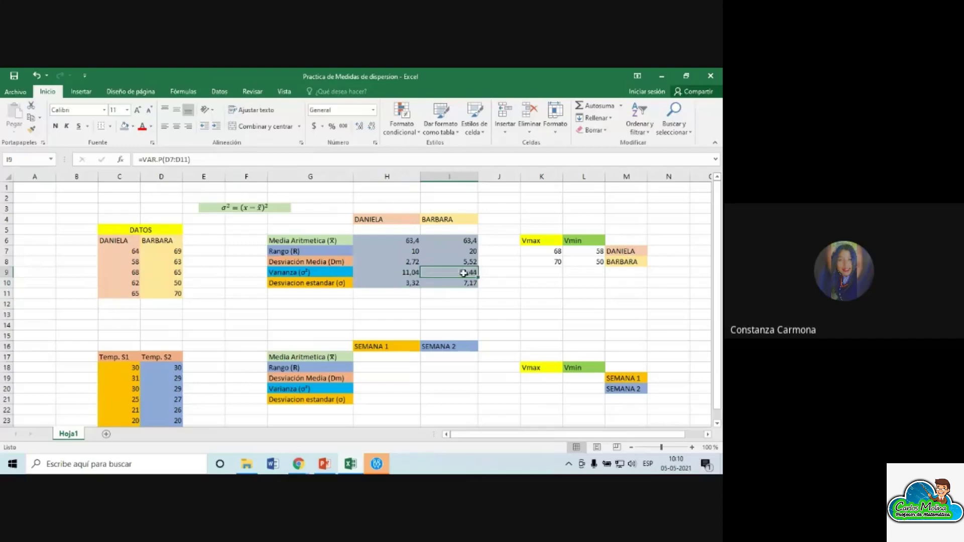
left_click(405, 273)
left_click(415, 307)
left_click(406, 273)
left_click(471, 262)
left_click(470, 275)
left_click(410, 292)
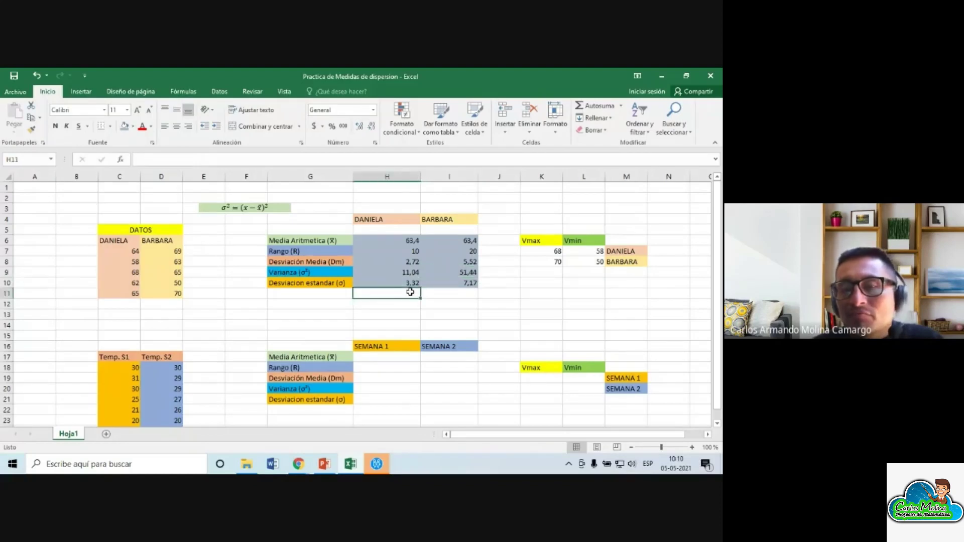
left_click(457, 302)
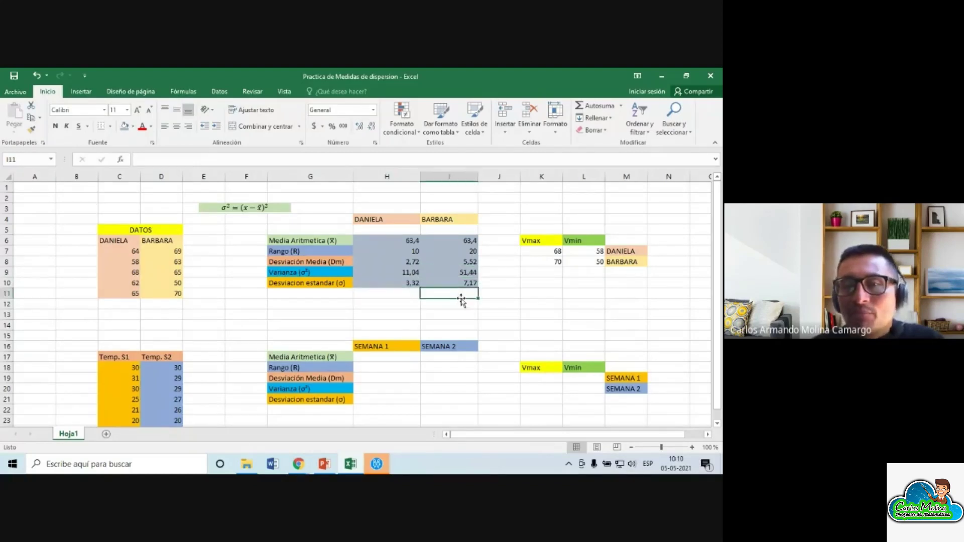
left_click(416, 307)
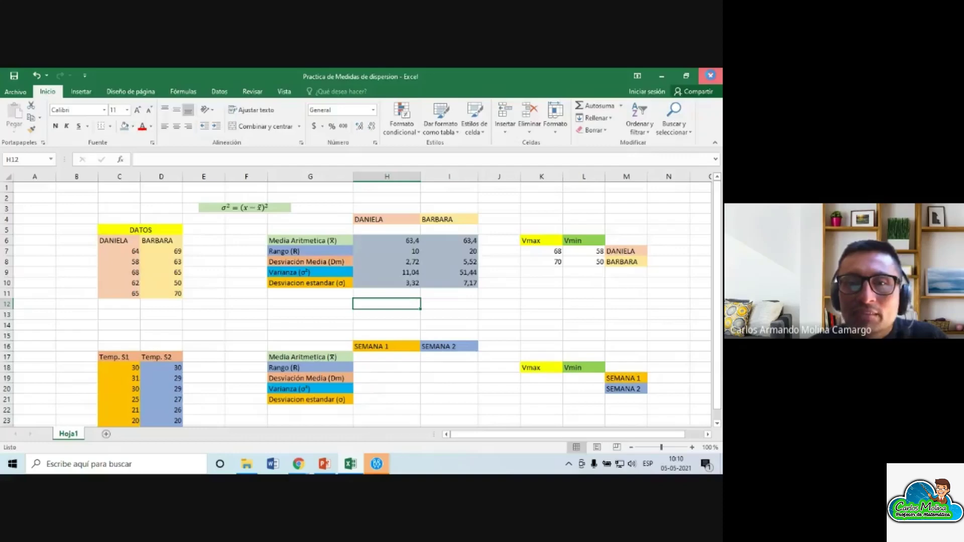
Close the Practica de Medidas de dispersion workbook and the Clase N°3 Probabilidad presentation
left_click(710, 75)
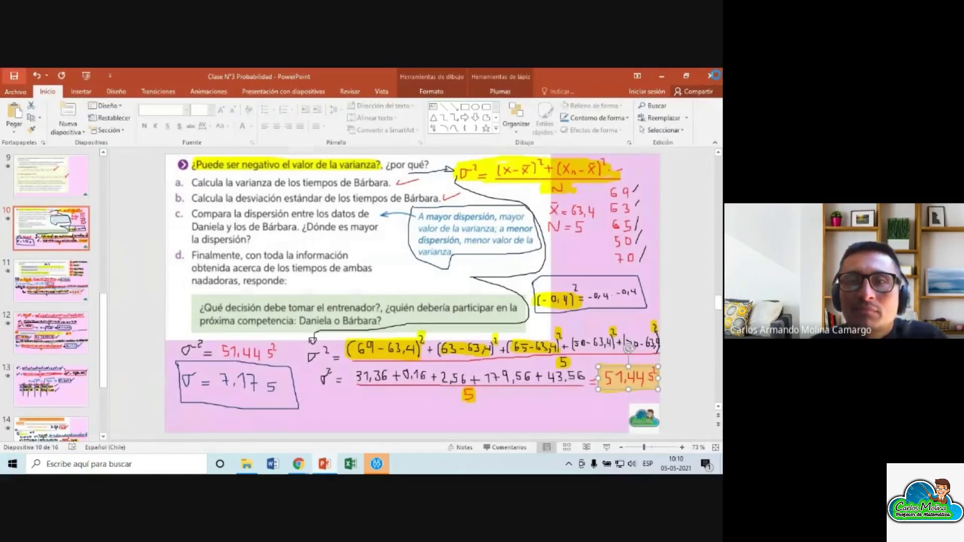
left_click(714, 77)
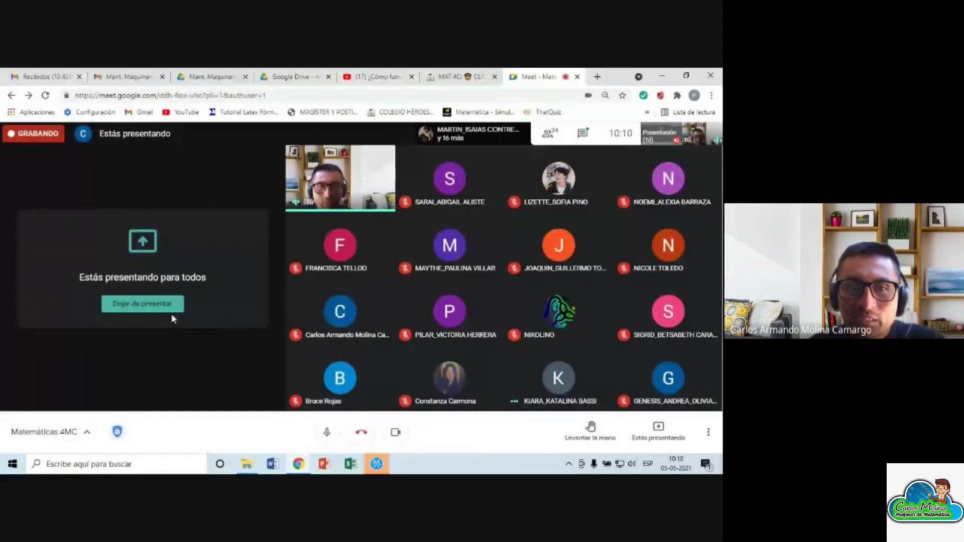